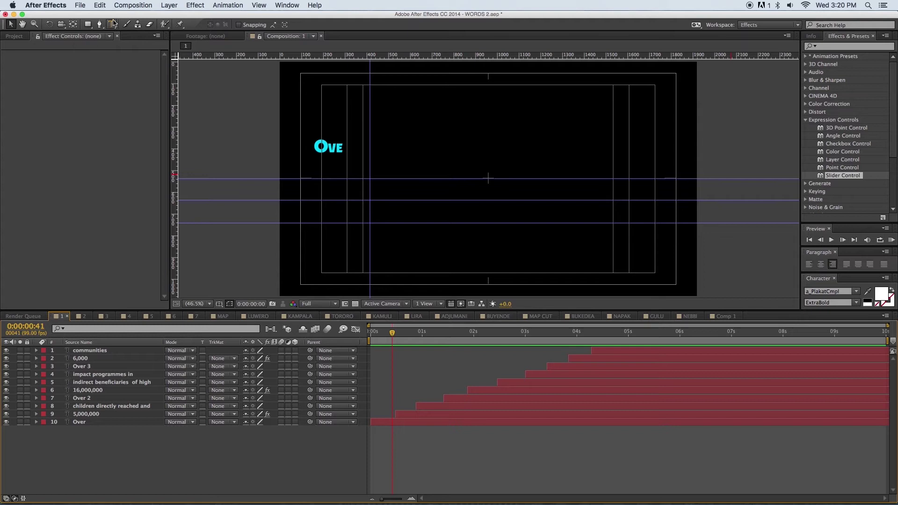
- Create a new composition named WORDS, keeping the 1920 x 1080, 99 fps, 10-second settings
{"action": "left_click", "coordinate": [132, 5]}
{"action": "left_click", "coordinate": [139, 17]}
{"action": "type", "text": "WORDS"}
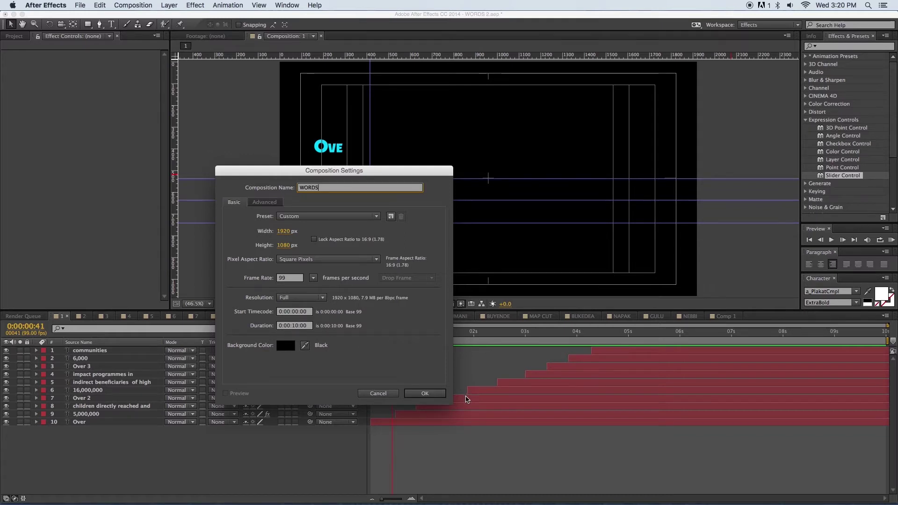
{"action": "left_click", "coordinate": [428, 394]}
- Add a text layer reading 1000000 and move it near the centre of the frame
{"action": "key", "text": "super+t"}
{"action": "left_click", "coordinate": [409, 177]}
{"action": "type", "text": "10000"}
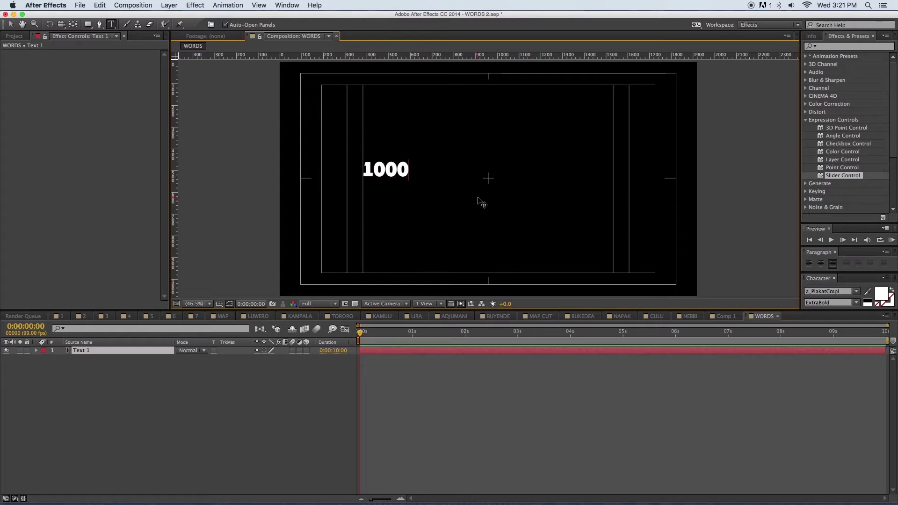
{"action": "type", "text": "0"}
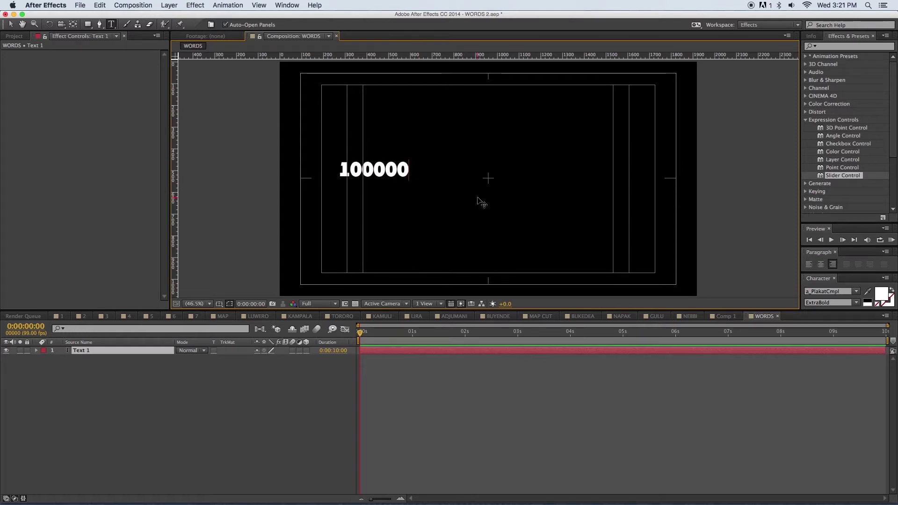
{"action": "type", "text": "0"}
{"action": "key", "text": "Escape"}
{"action": "left_click_drag", "start_coordinate": [408, 181], "coordinate": [510, 189]}
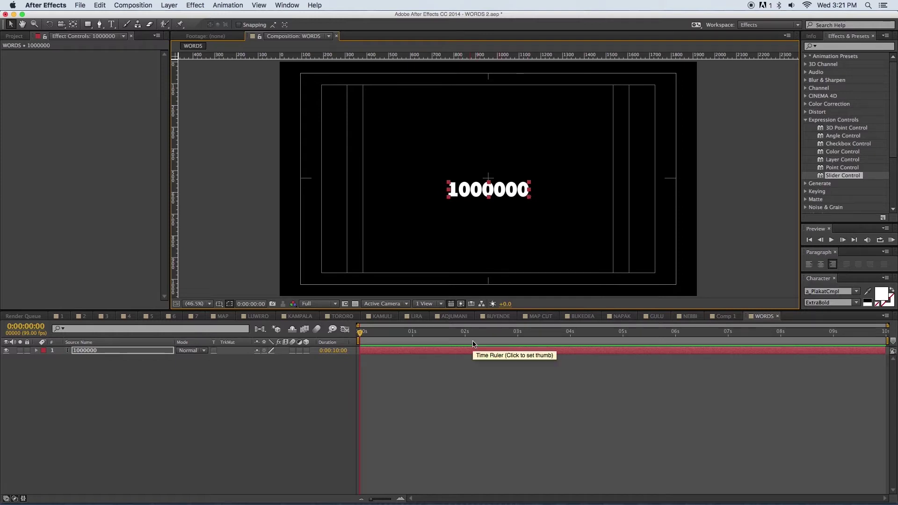
- Insert thousands commas into the number so the text layer reads 1,000,000
{"action": "key", "text": "super+t"}
{"action": "left_click", "coordinate": [494, 193]}
{"action": "type", "text": ","}
{"action": "left_click", "coordinate": [454, 193]}
{"action": "type", "text": ","}
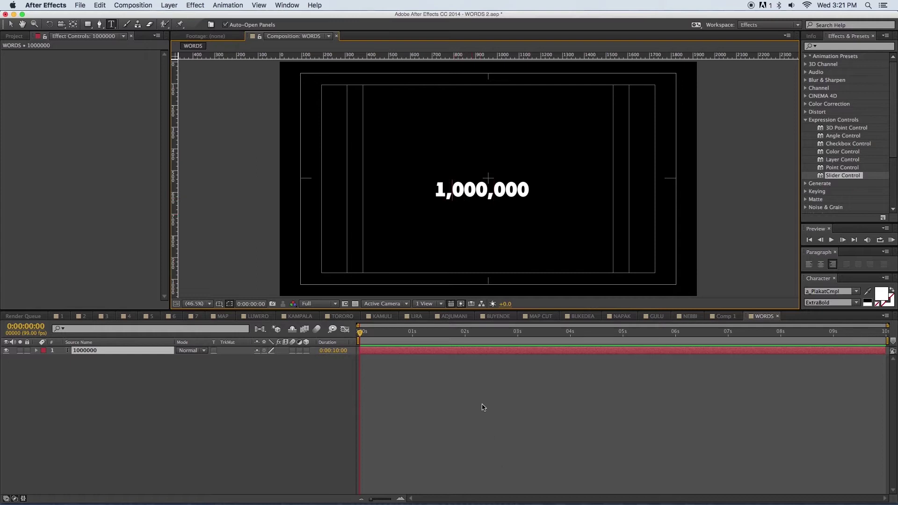
{"action": "left_click", "coordinate": [489, 382]}
{"action": "left_click", "coordinate": [483, 352]}
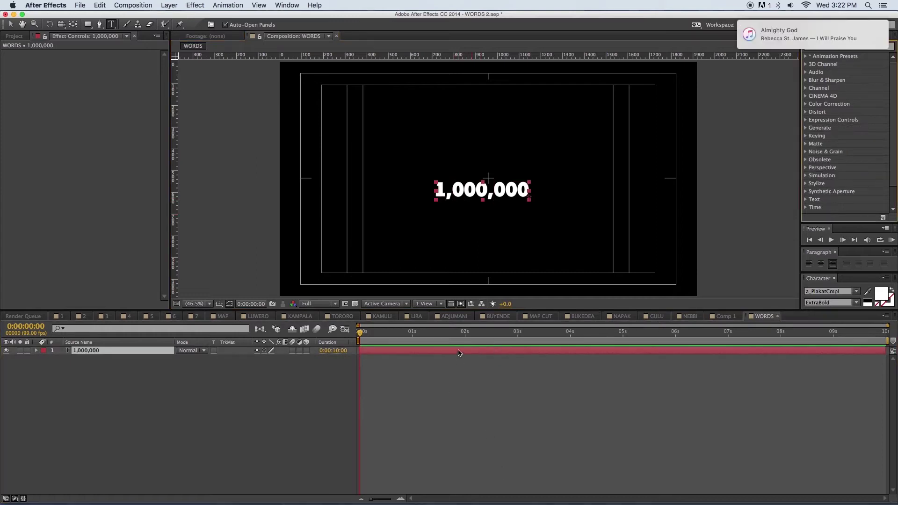
{"action": "right_click", "coordinate": [459, 353]}
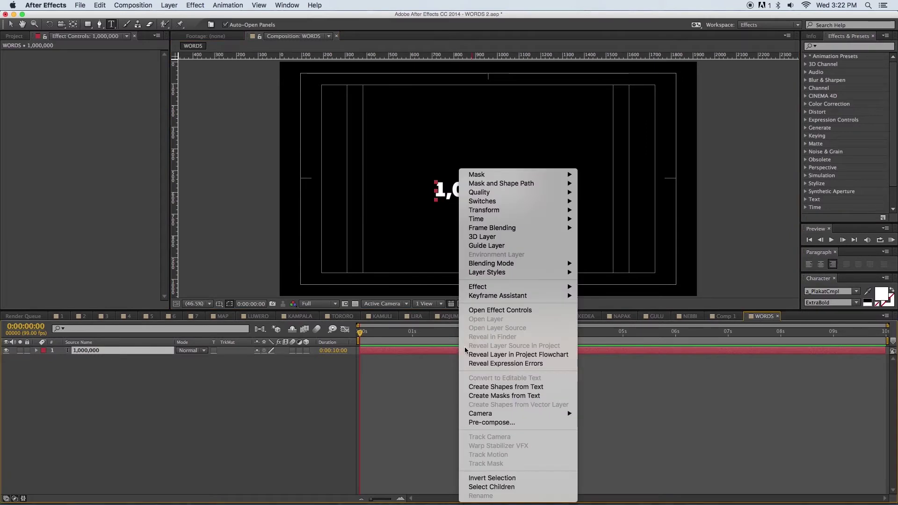
{"action": "mouse_move", "coordinate": [526, 289]}
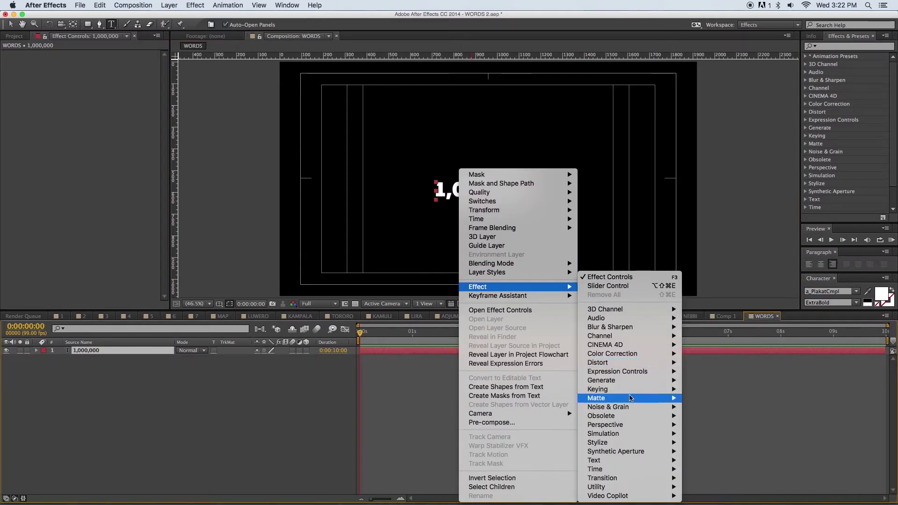
{"action": "mouse_move", "coordinate": [629, 371]}
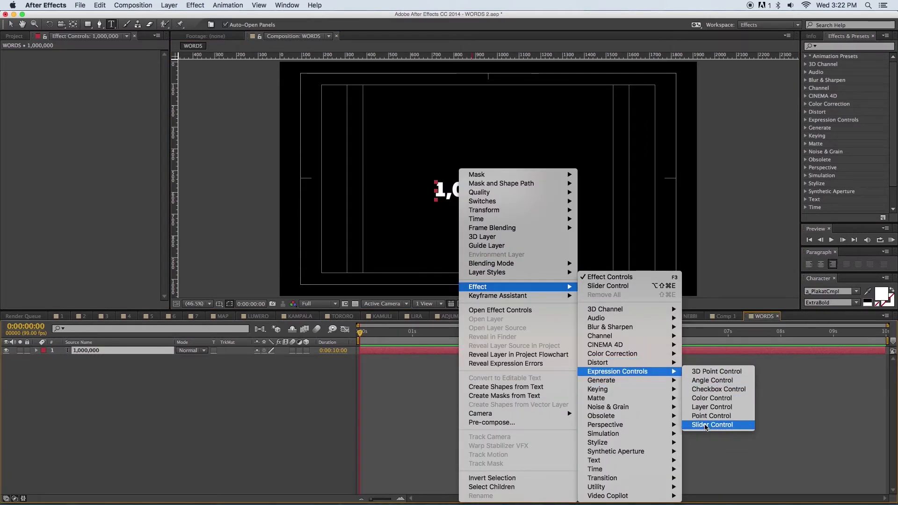
{"action": "left_click", "coordinate": [706, 426]}
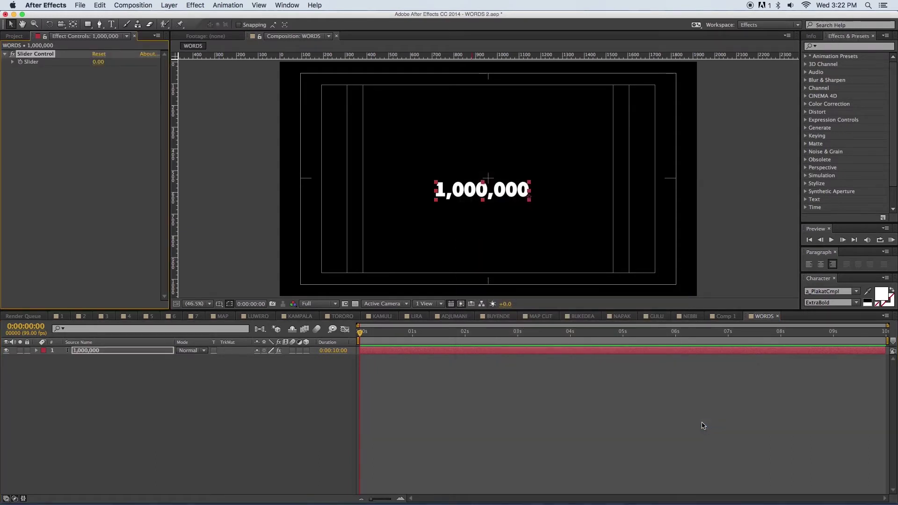
{"action": "key", "text": "Delete"}
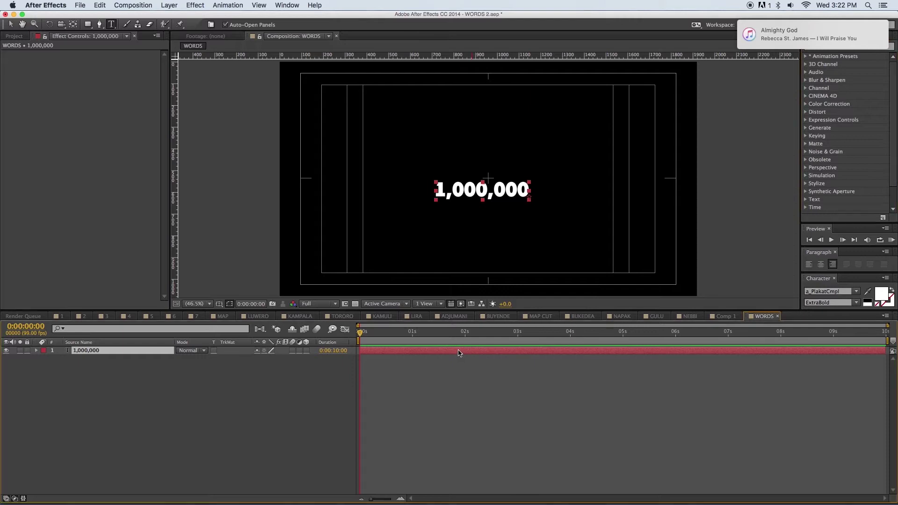
- Apply the Slider Control expression effect to the 1,000,000 text layer
{"action": "double_click", "coordinate": [459, 352]}
{"action": "right_click", "coordinate": [459, 353]}
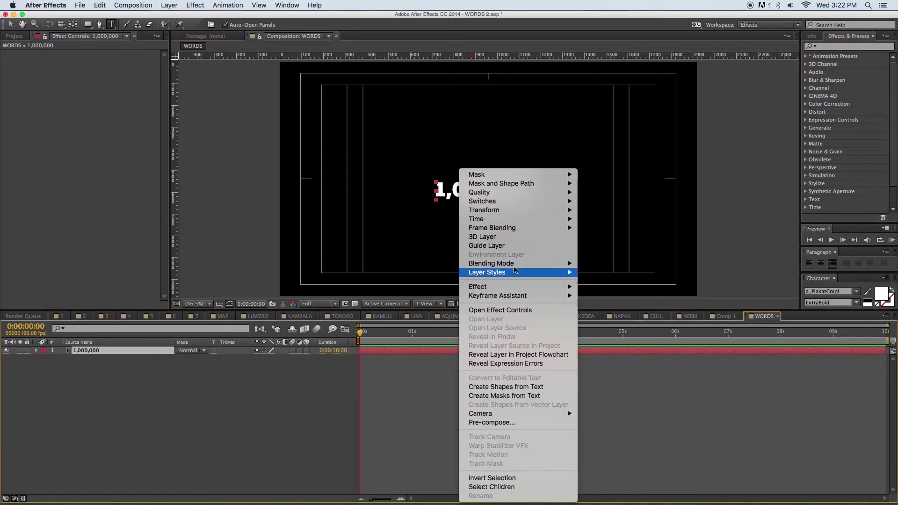
{"action": "mouse_move", "coordinate": [523, 286]}
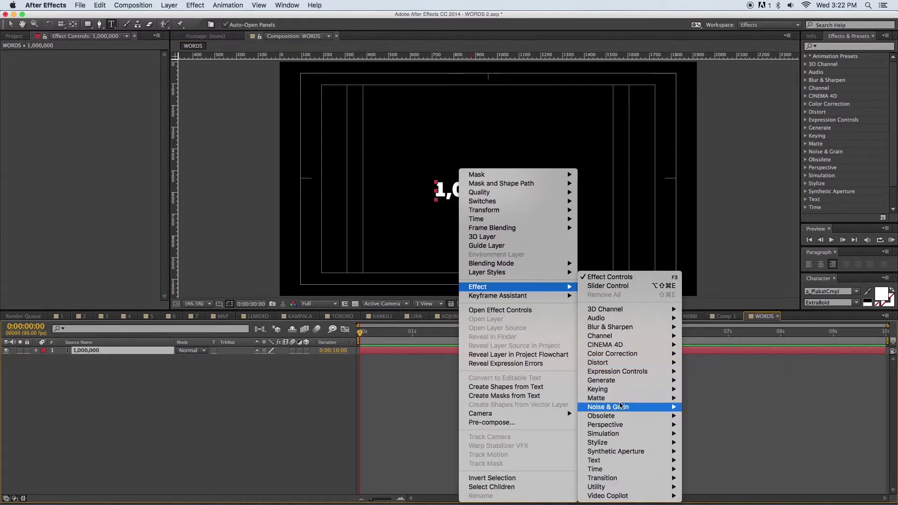
{"action": "mouse_move", "coordinate": [627, 371]}
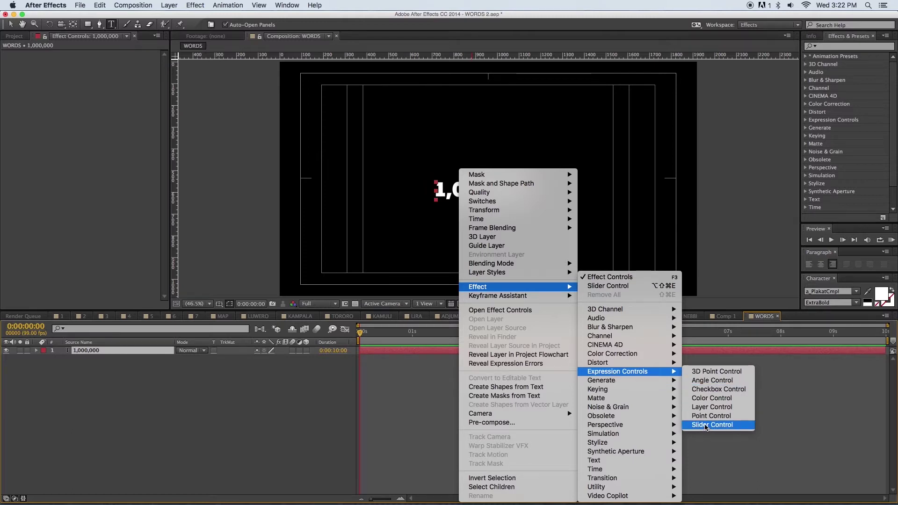
{"action": "left_click", "coordinate": [706, 425]}
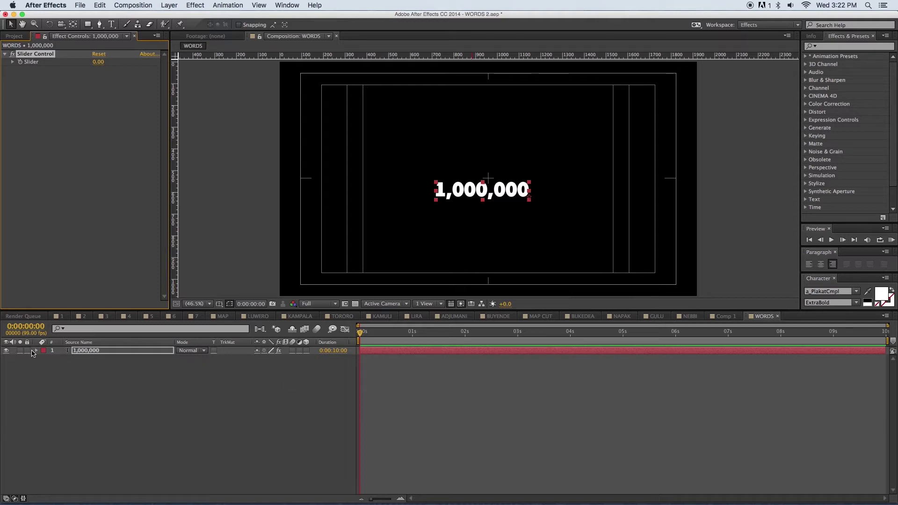
- Add an expression to the layer's Source Text that links it to the Slider property of the Slider Control effect
{"action": "left_click", "coordinate": [35, 350]}
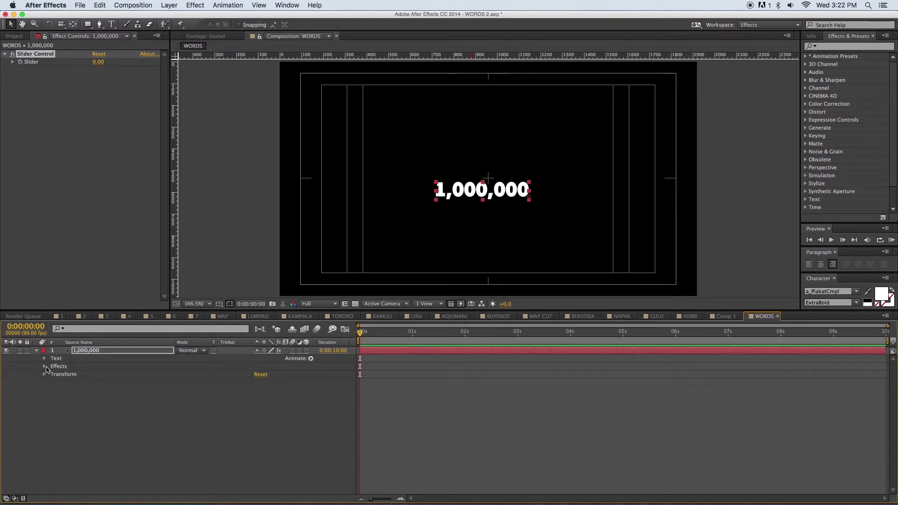
{"action": "left_click", "coordinate": [45, 367]}
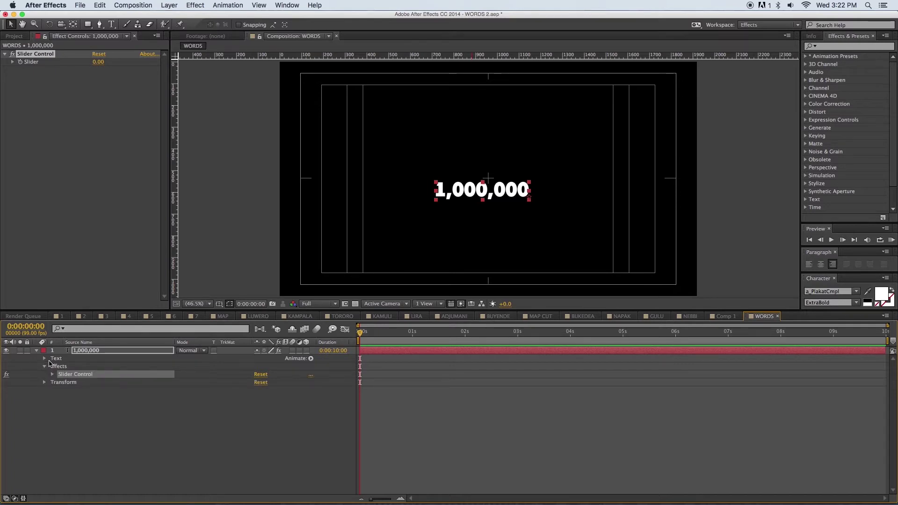
{"action": "left_click", "coordinate": [45, 358]}
{"action": "left_click", "coordinate": [76, 368]}
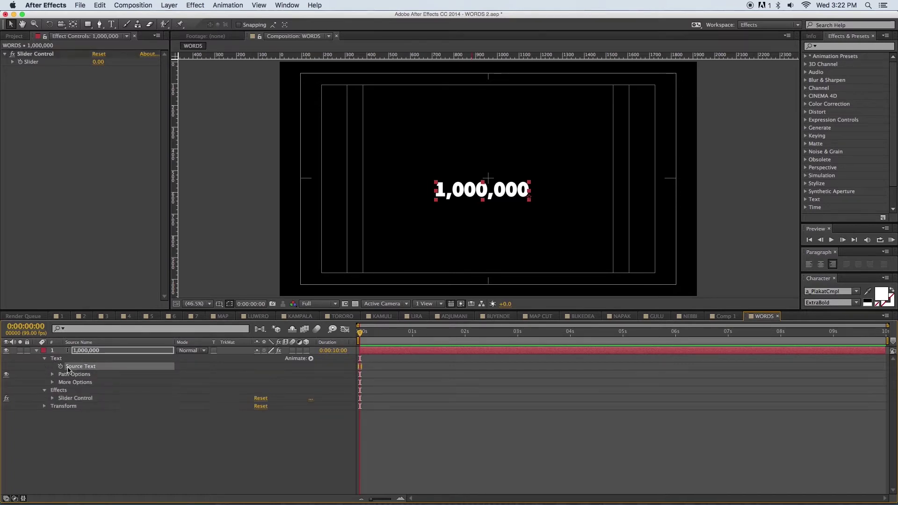
{"action": "left_click", "coordinate": [60, 366], "text": "alt"}
{"action": "left_click", "coordinate": [53, 405]}
{"action": "left_click_drag", "start_coordinate": [288, 374], "coordinate": [92, 416]}
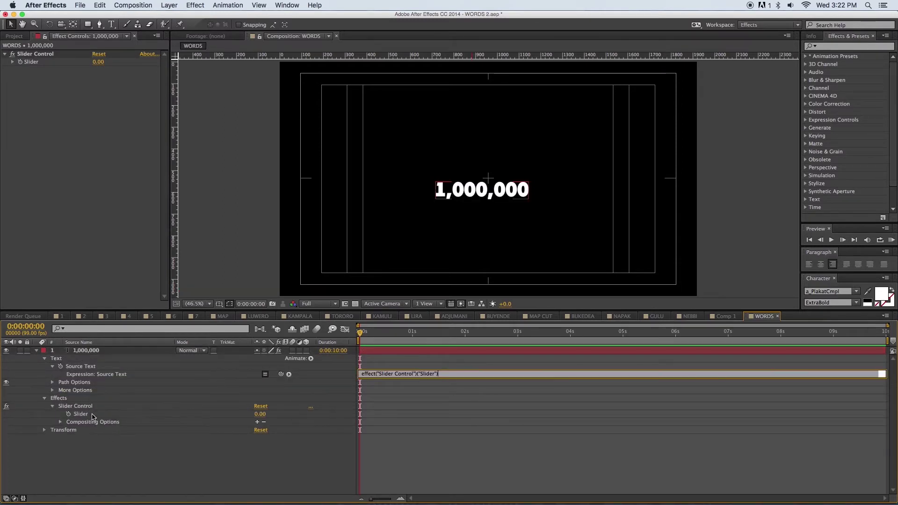
{"action": "left_click", "coordinate": [460, 478]}
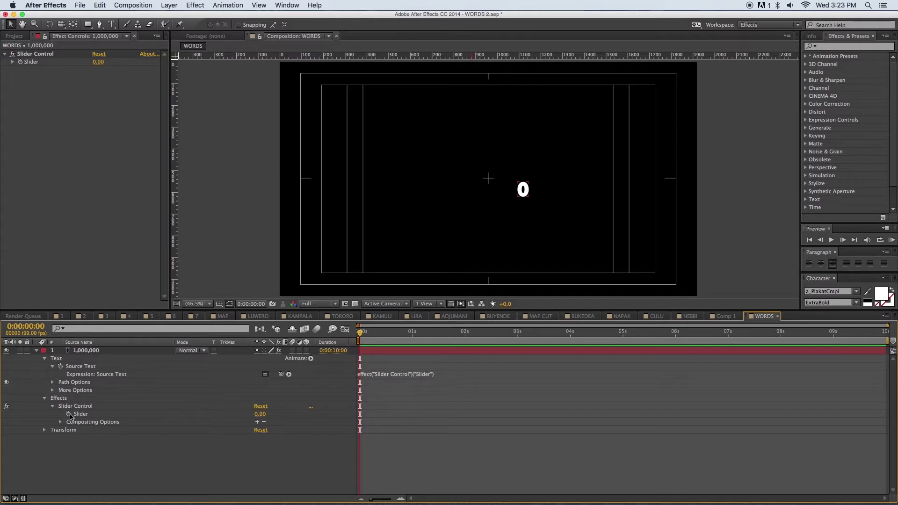
- Keyframe the Slider from 0 at the composition start to 1000000 at 0:00:02:90
{"action": "left_click", "coordinate": [69, 414]}
{"action": "left_click_drag", "start_coordinate": [360, 333], "coordinate": [513, 338]}
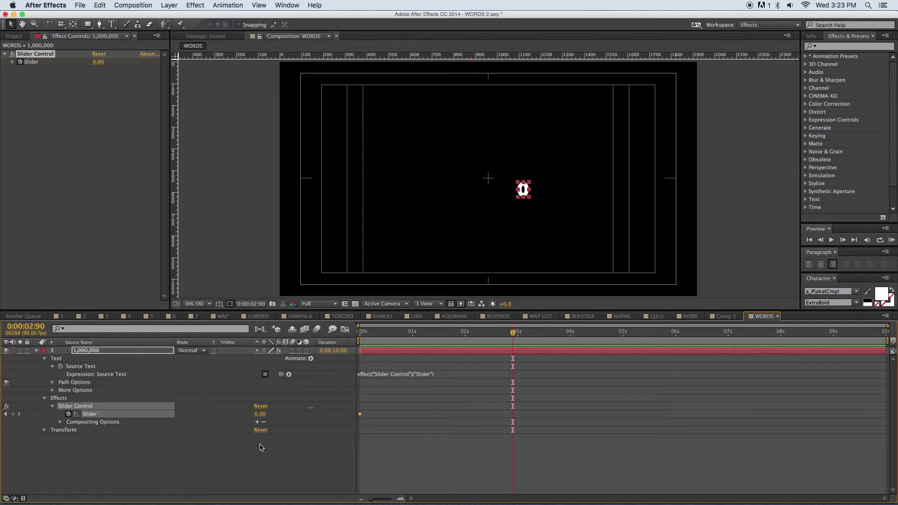
{"action": "left_click", "coordinate": [98, 62]}
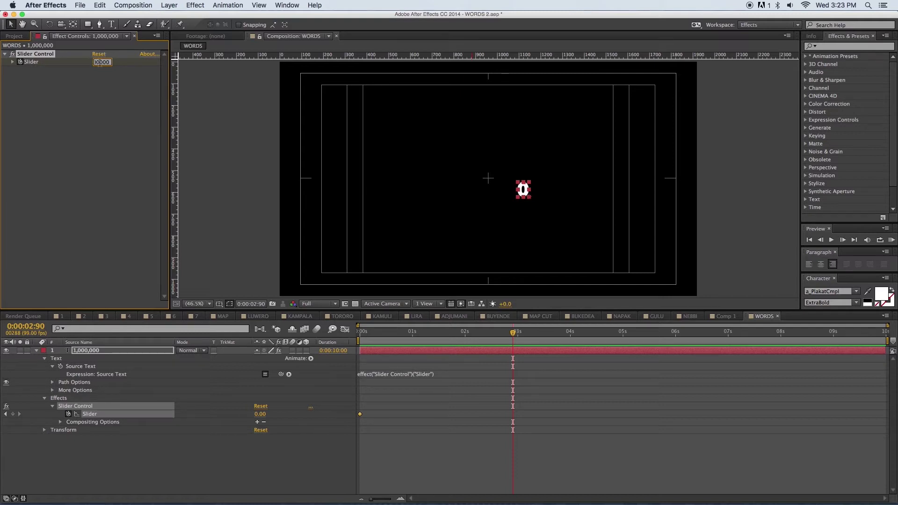
{"action": "type", "text": ","}
{"action": "left_click", "coordinate": [113, 137]}
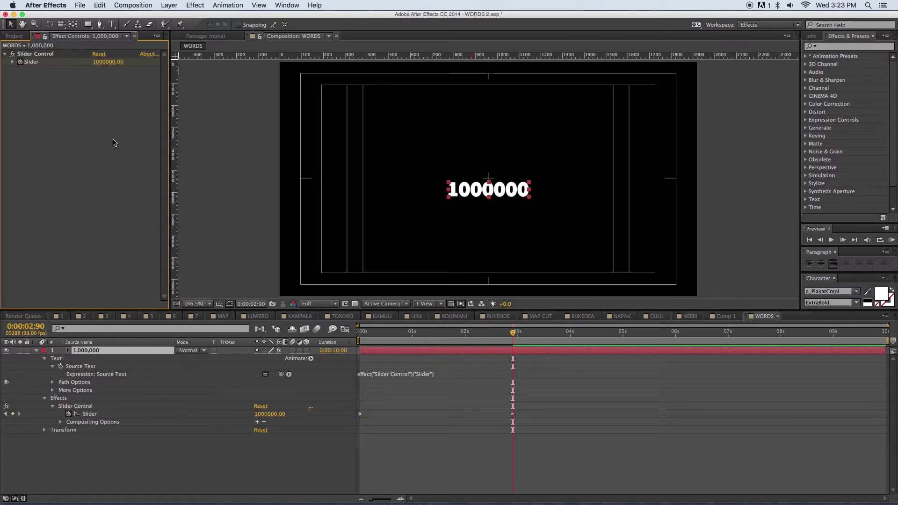
- Try to add thousands commas to the Slider value at the second keyframe
{"action": "left_click", "coordinate": [99, 63]}
{"action": "left_click", "coordinate": [100, 63]}
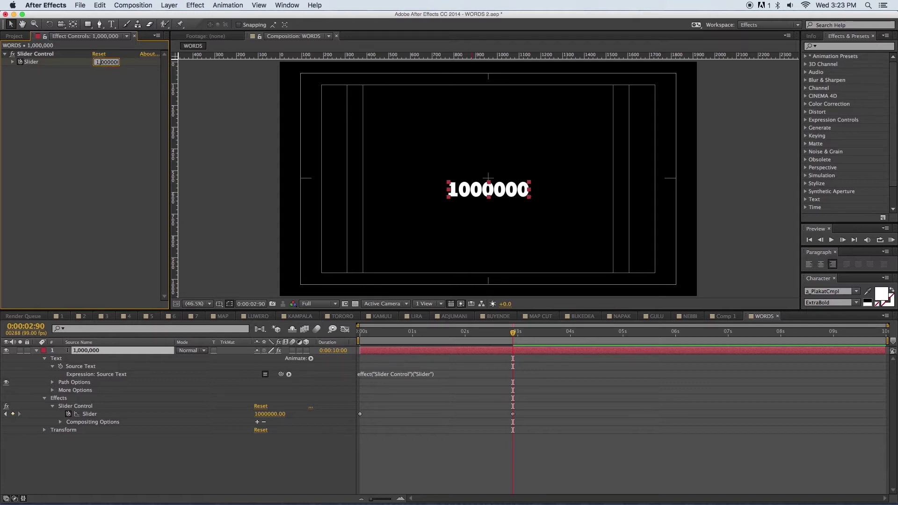
{"action": "type", "text": ","}
{"action": "left_click", "coordinate": [112, 62]}
{"action": "type", "text": ","}
{"action": "left_click", "coordinate": [120, 141]}
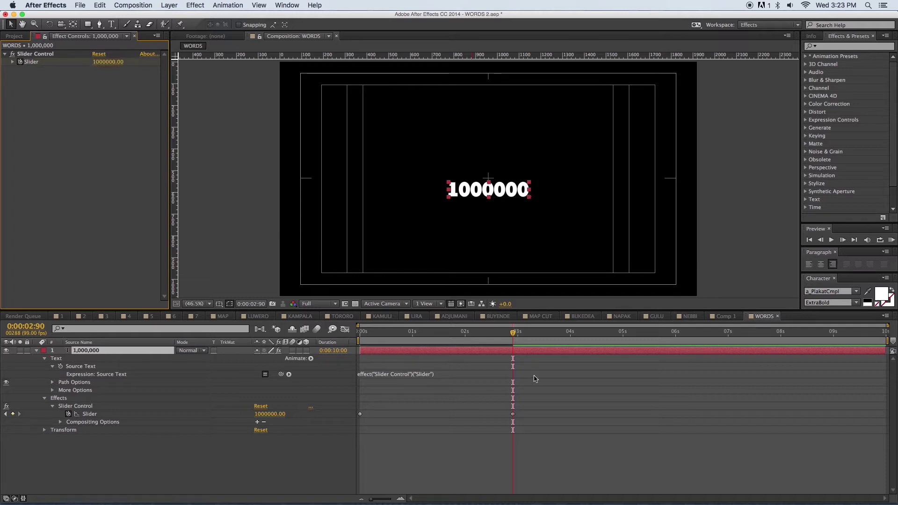
- Wrap the Source Text expression in a rounding function so it reads Math.round (effect("Slider Control")("Slider"))
{"action": "left_click_drag", "start_coordinate": [513, 336], "coordinate": [321, 374]}
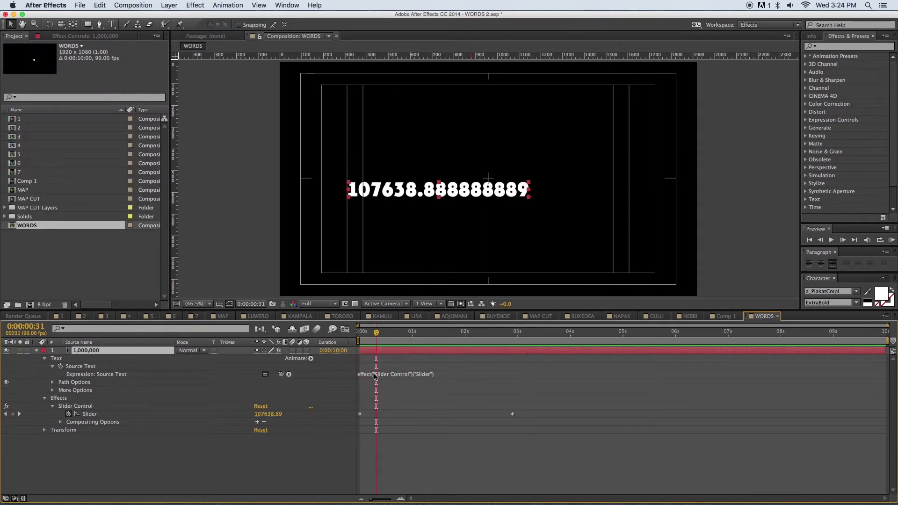
{"action": "left_click", "coordinate": [363, 374]}
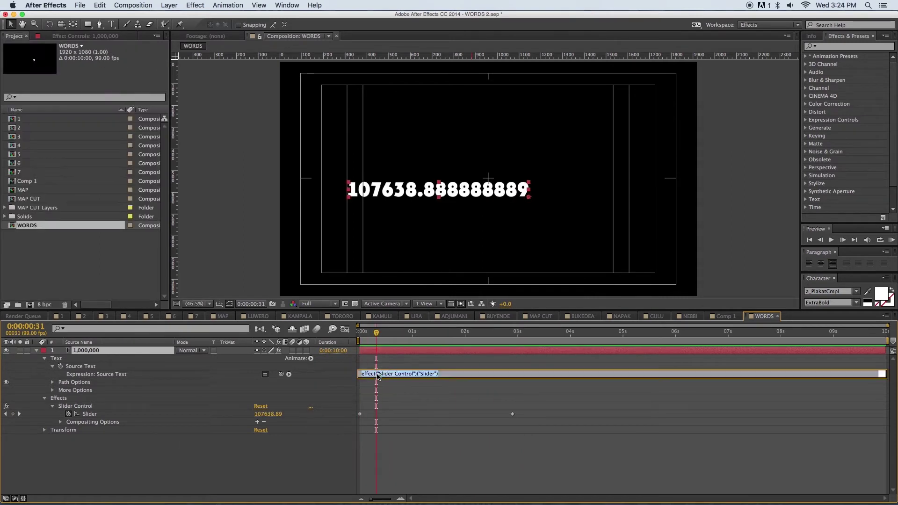
{"action": "left_click", "coordinate": [363, 374]}
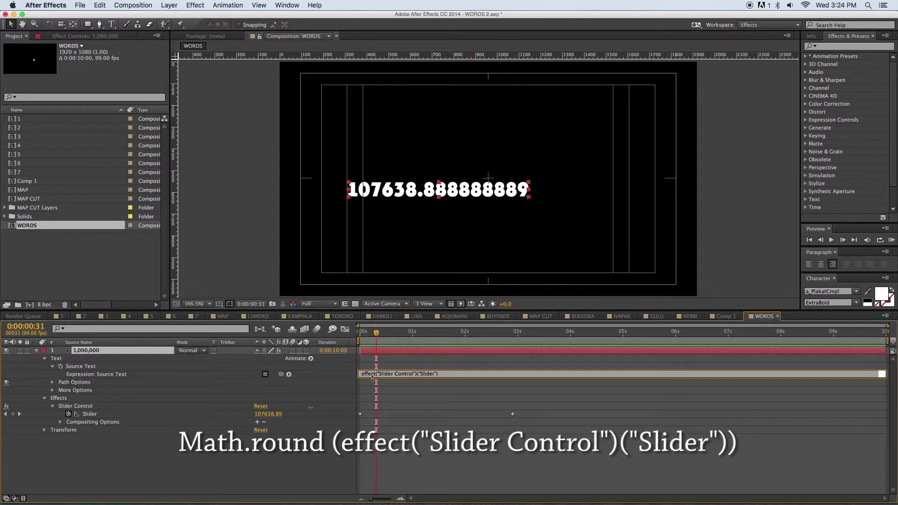
{"action": "type", "text": "Math.round ("}
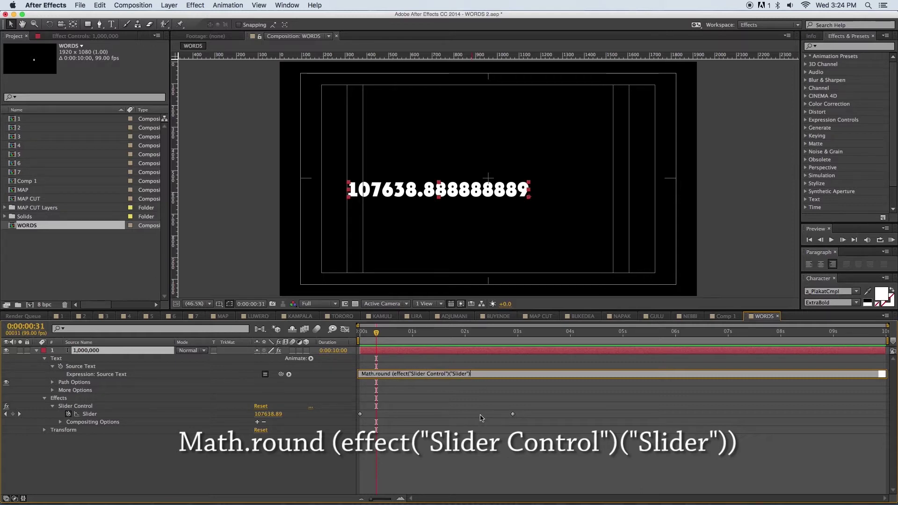
{"action": "key", "text": "End"}
{"action": "type", "text": ")"}
{"action": "left_click", "coordinate": [511, 483]}
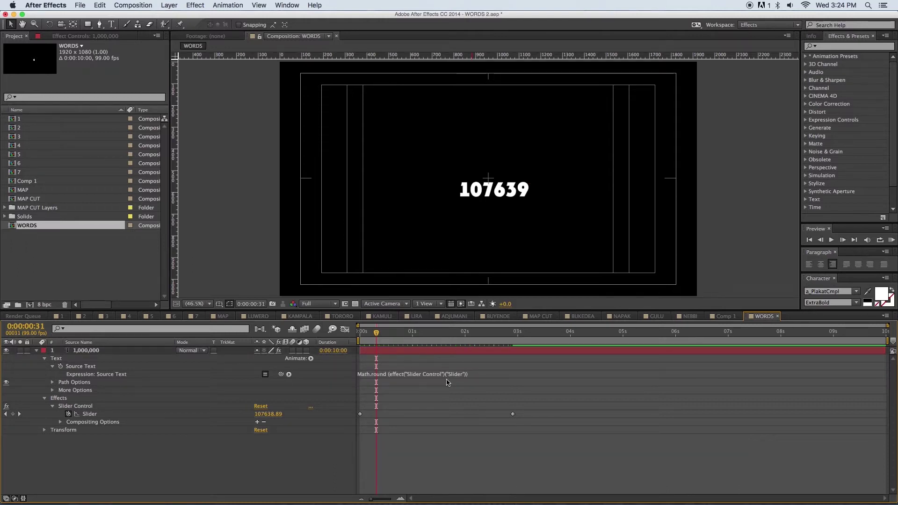
- Preview the number count-up from the start of the composition and scrub through part of it
{"action": "left_click", "coordinate": [376, 333]}
{"action": "left_click_drag", "start_coordinate": [376, 333], "coordinate": [352, 336]}
{"action": "key", "text": "space"}
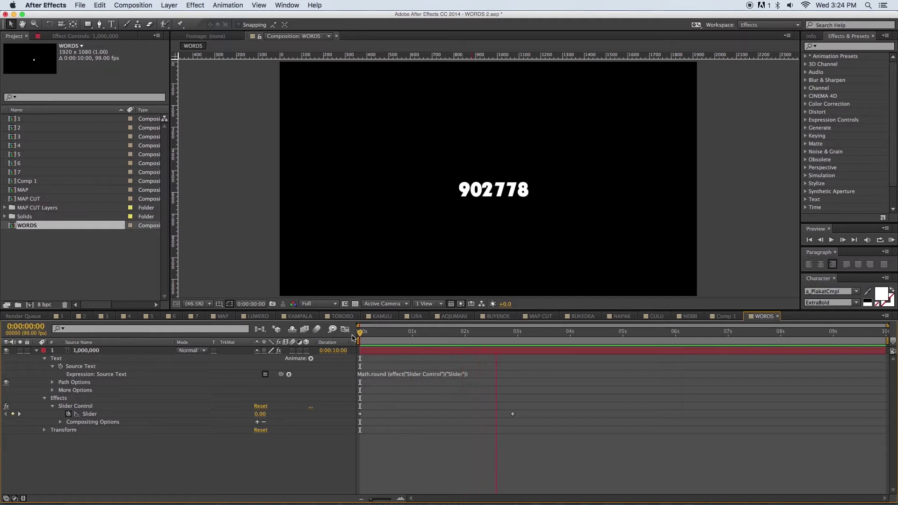
{"action": "key", "text": "space"}
{"action": "left_click_drag", "start_coordinate": [482, 334], "coordinate": [518, 351]}
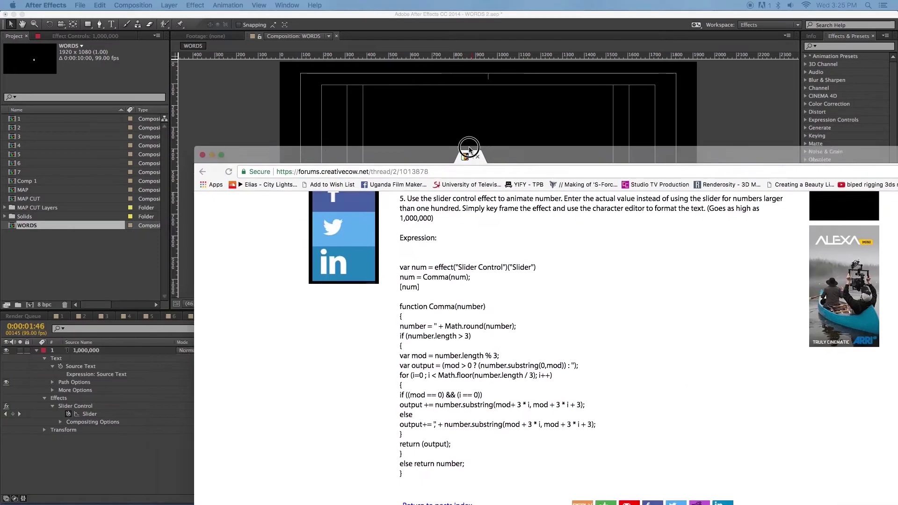
- Switch to the browser and examine the Creative COW thread "Technique for Animated Number Countdown with Commas", including its address, steps and expression
{"action": "left_click_drag", "start_coordinate": [464, 144], "coordinate": [307, 20]}
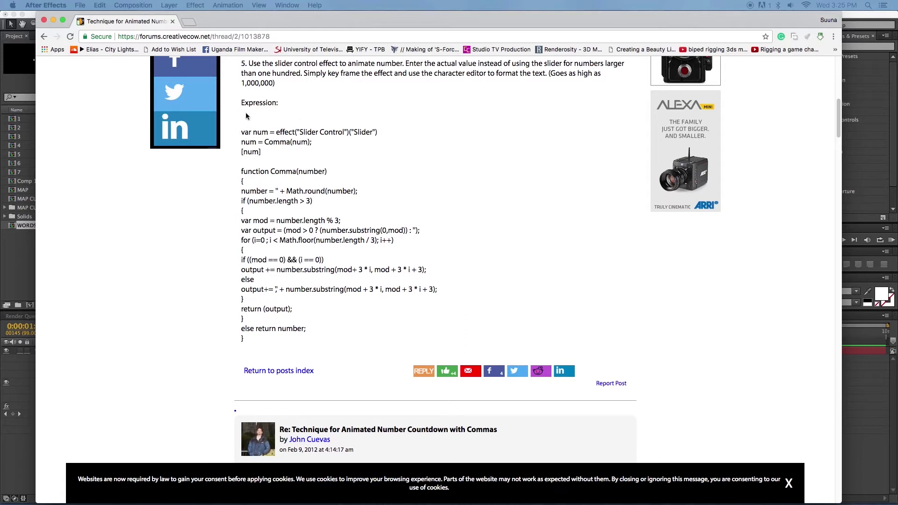
{"action": "scroll", "coordinate": [314, 115], "scroll_direction": "up", "scroll_amount": 15}
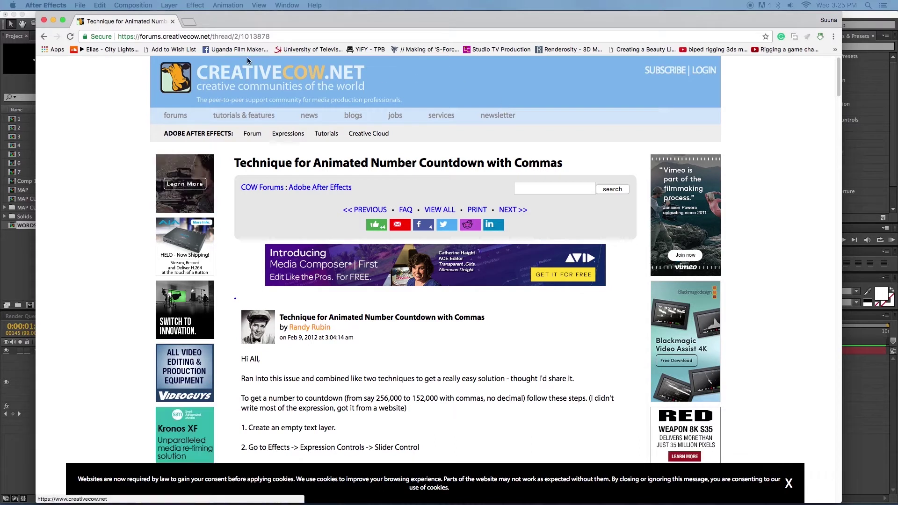
{"action": "left_click", "coordinate": [238, 37]}
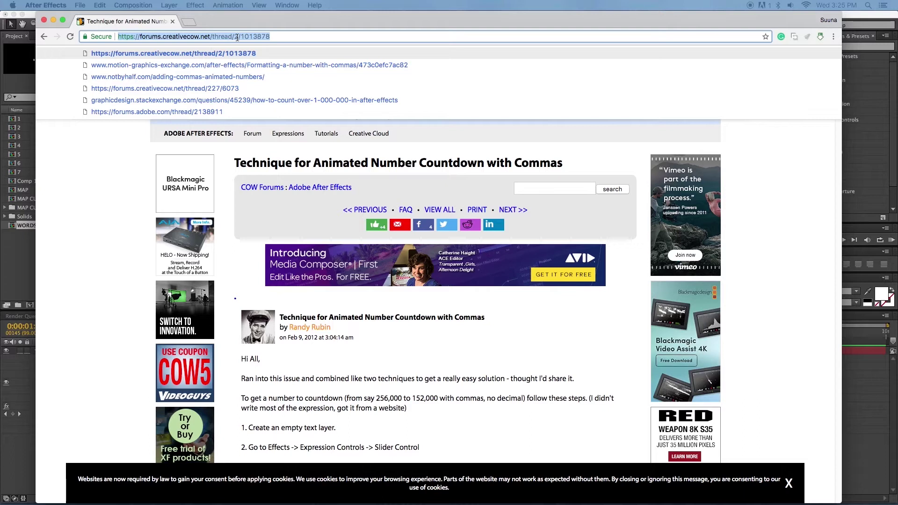
{"action": "left_click", "coordinate": [99, 205]}
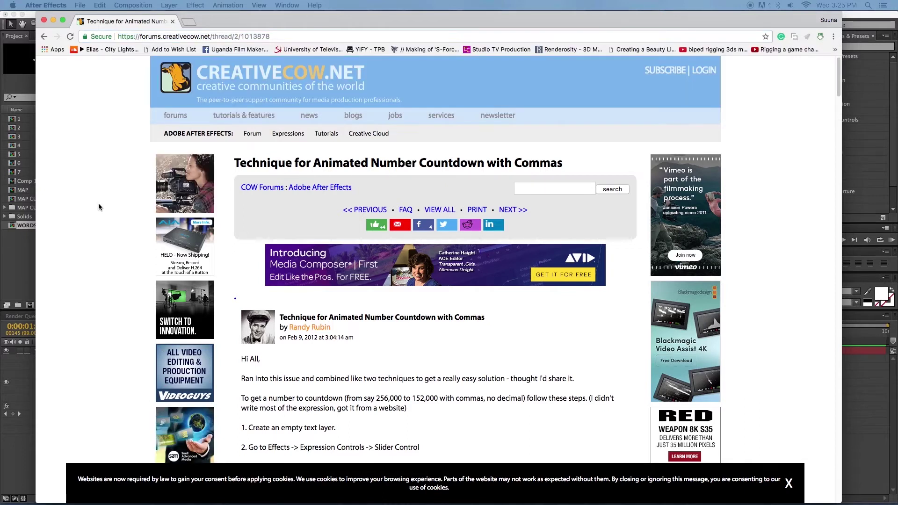
{"action": "scroll", "coordinate": [317, 238], "scroll_direction": "down", "scroll_amount": 5}
{"action": "scroll", "coordinate": [317, 237], "scroll_direction": "down", "scroll_amount": 12}
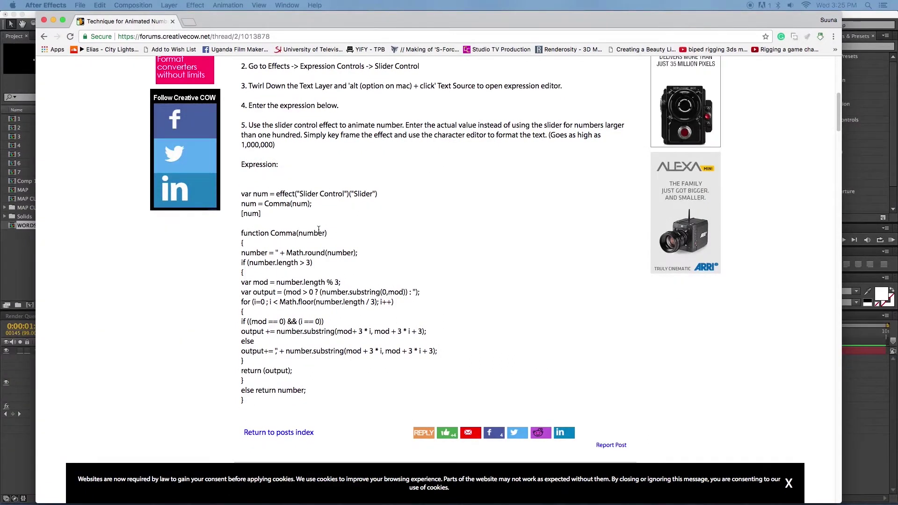
{"action": "scroll", "coordinate": [319, 229], "scroll_direction": "up", "scroll_amount": 10}
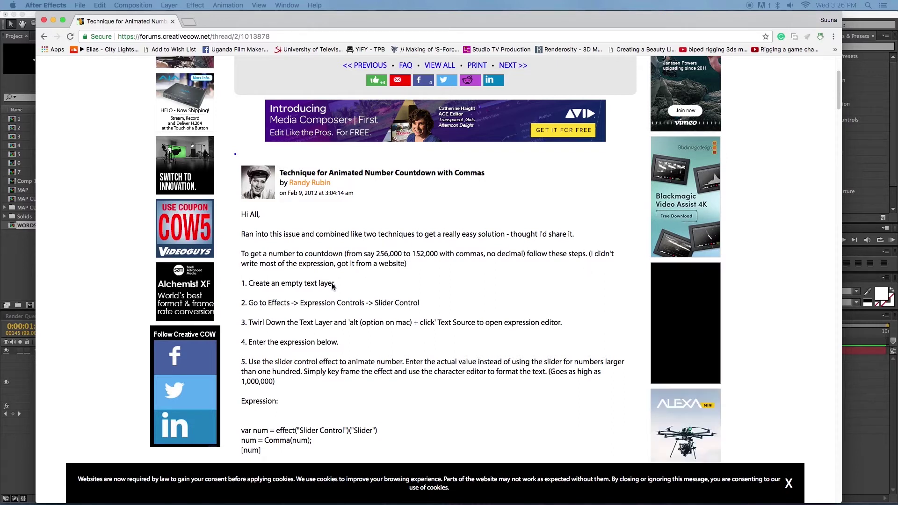
{"action": "scroll", "coordinate": [371, 243], "scroll_direction": "down", "scroll_amount": 10}
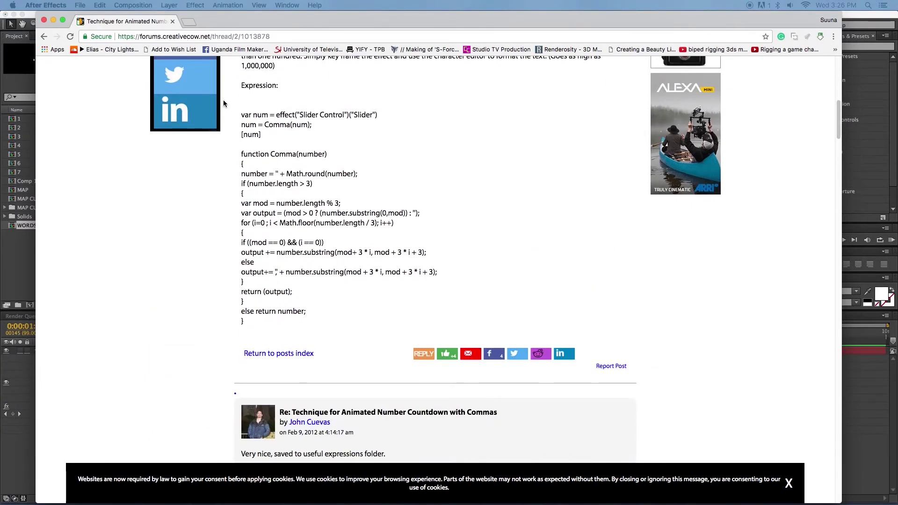
- Copy the complete comma-formatting expression, from var num to the final closing brace, out of the forum post and switch back to After Effects
{"action": "left_click_drag", "start_coordinate": [241, 112], "coordinate": [304, 318]}
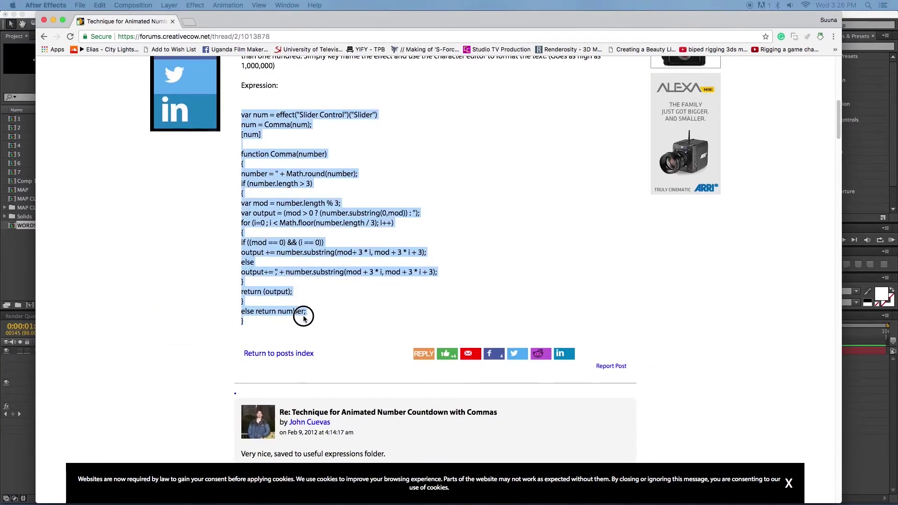
{"action": "right_click", "coordinate": [276, 207]}
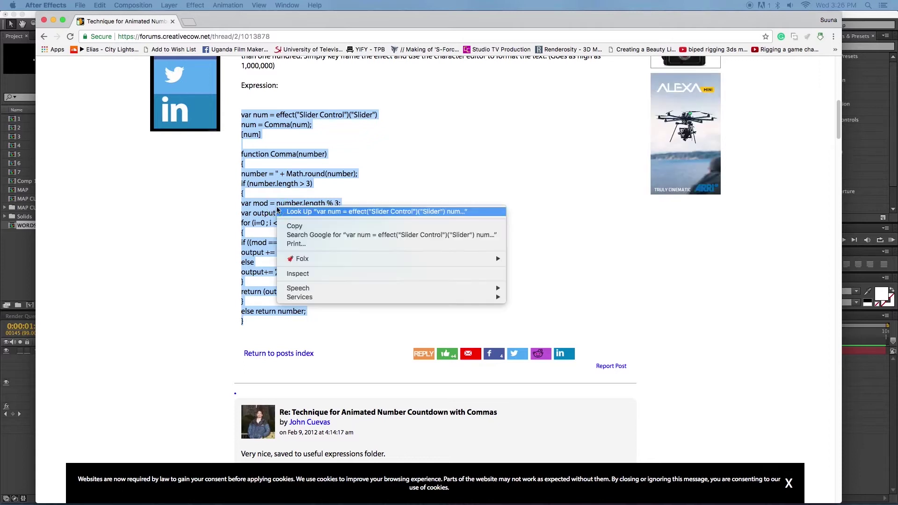
{"action": "left_click", "coordinate": [295, 226]}
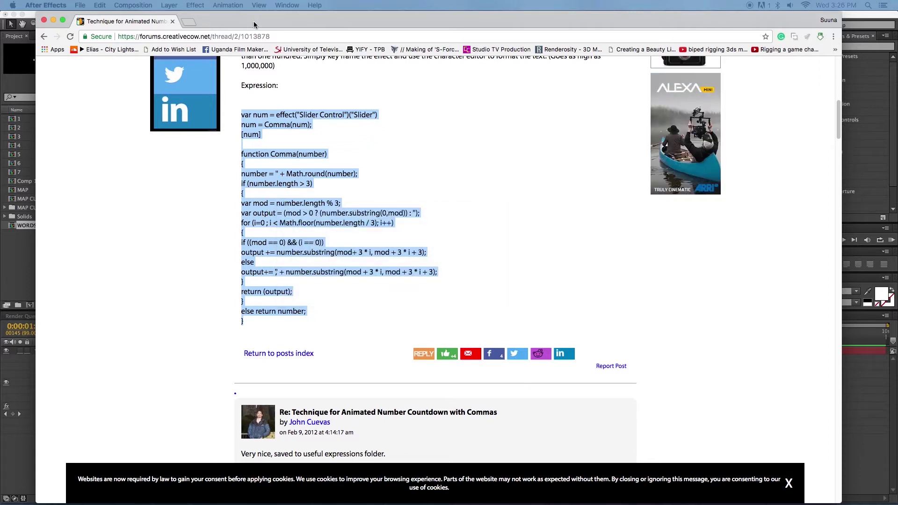
{"action": "key", "text": "super+Tab"}
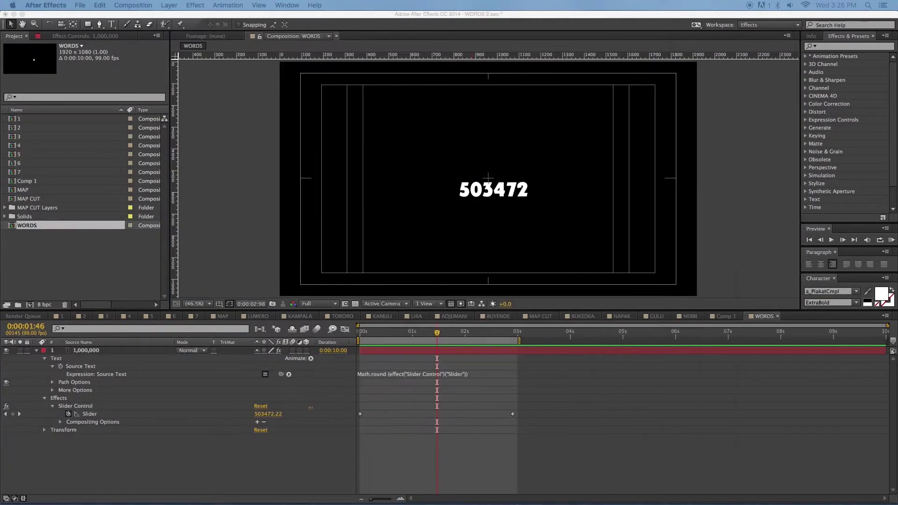
- Replace the Source Text expression with the copied comma-formatting code and scrub through the count-up to 0:00:03:05
{"action": "left_click", "coordinate": [377, 374]}
{"action": "key", "text": "super+v"}
{"action": "left_click", "coordinate": [485, 230]}
{"action": "left_click_drag", "start_coordinate": [437, 333], "coordinate": [521, 361]}
- Delete the 1,000,000 text layer and extend the work area to the end of the composition
{"action": "key", "text": "super+a"}
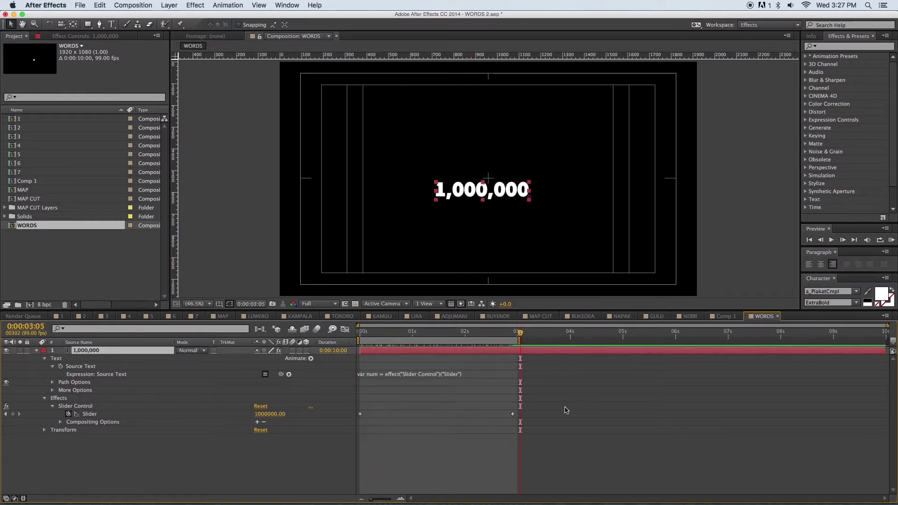
{"action": "left_click", "coordinate": [637, 403]}
{"action": "left_click", "coordinate": [542, 354]}
{"action": "key", "text": "Delete"}
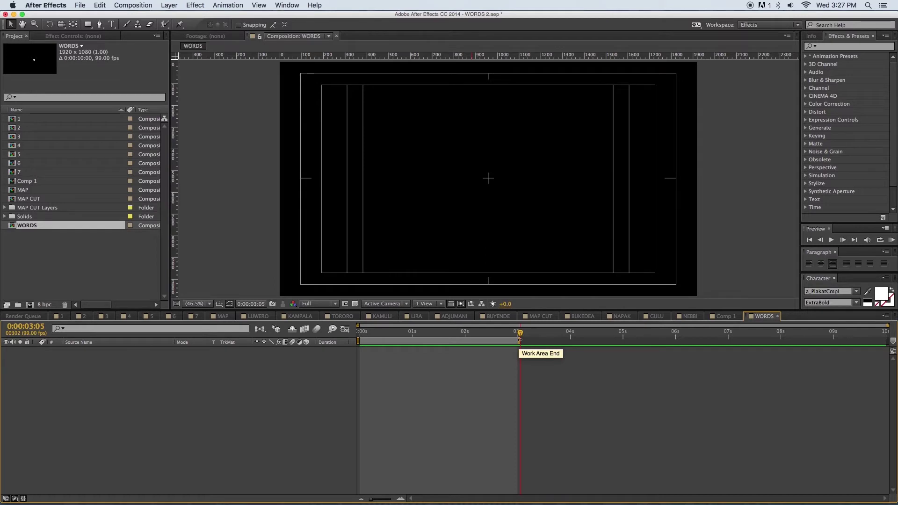
{"action": "left_click_drag", "start_coordinate": [520, 340], "coordinate": [887, 340]}
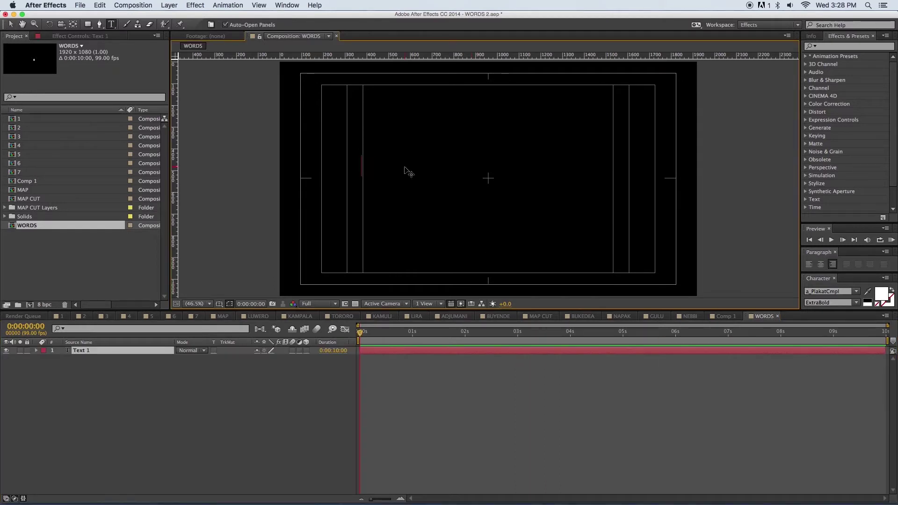
- Create a text layer reading "Over" and place it against the inner left guide at mid-height of the frame
{"action": "type", "text": "Over"}
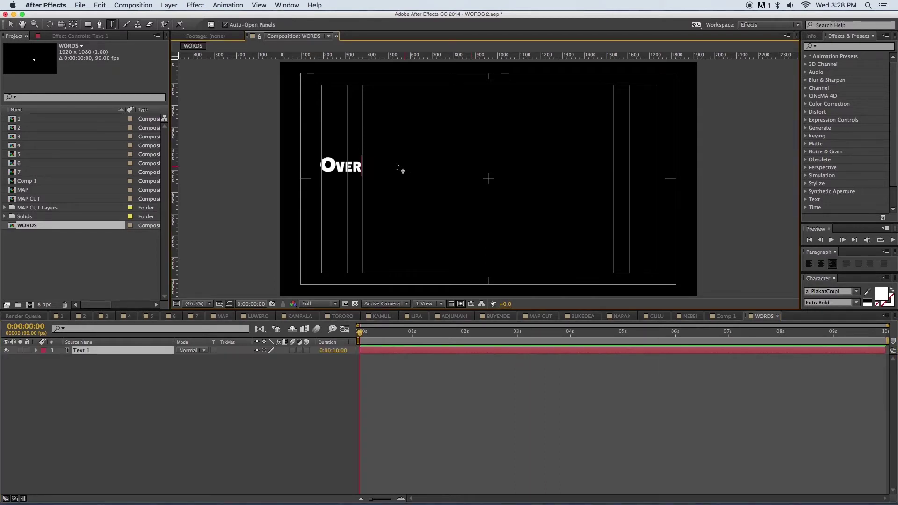
{"action": "left_click", "coordinate": [11, 24]}
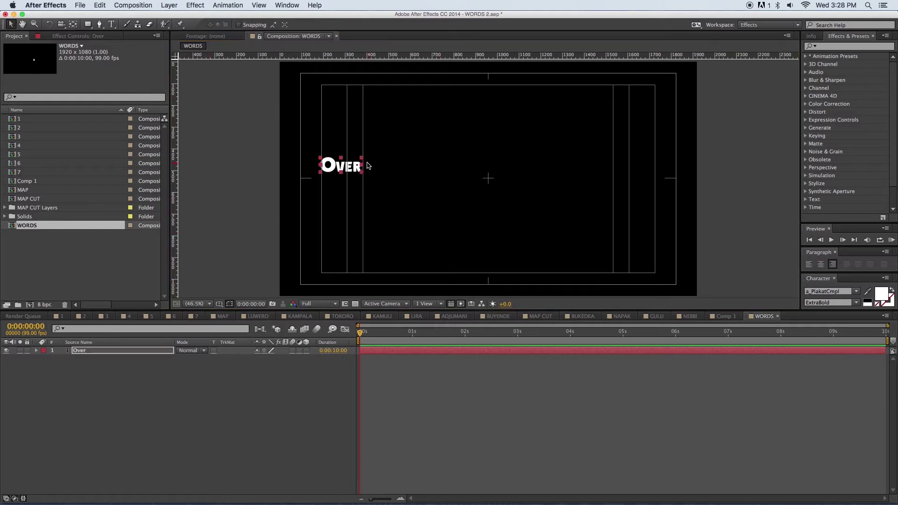
{"action": "left_click_drag", "start_coordinate": [339, 167], "coordinate": [381, 181]}
{"action": "left_click", "coordinate": [433, 425]}
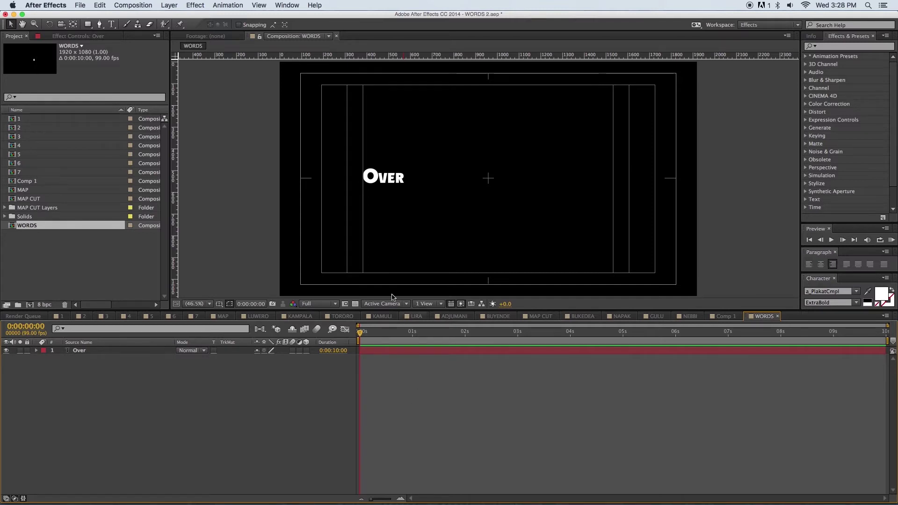
- Add a separate "5,000,000" text layer directly after "Over" on the same line and trim its start to about half a second
{"action": "key", "text": "super+t"}
{"action": "left_click", "coordinate": [410, 177]}
{"action": "type", "text": "5"}
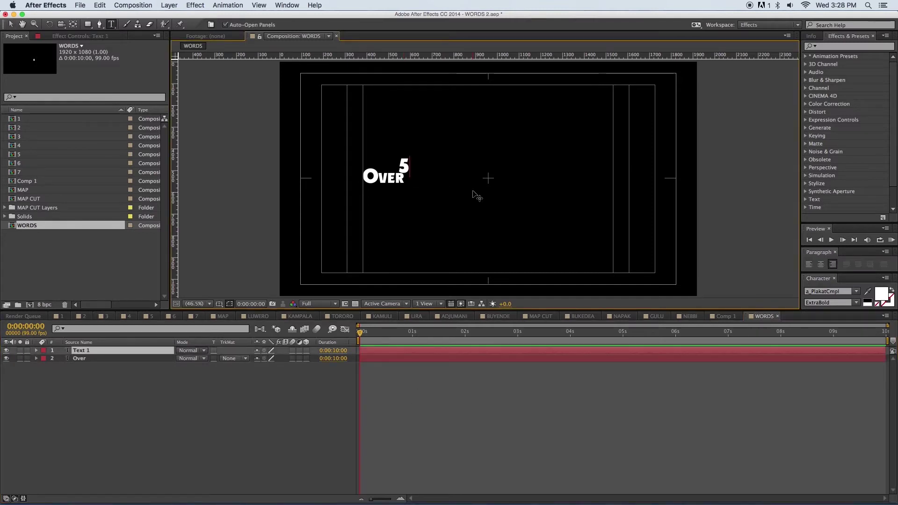
{"action": "type", "text": ",000,000"}
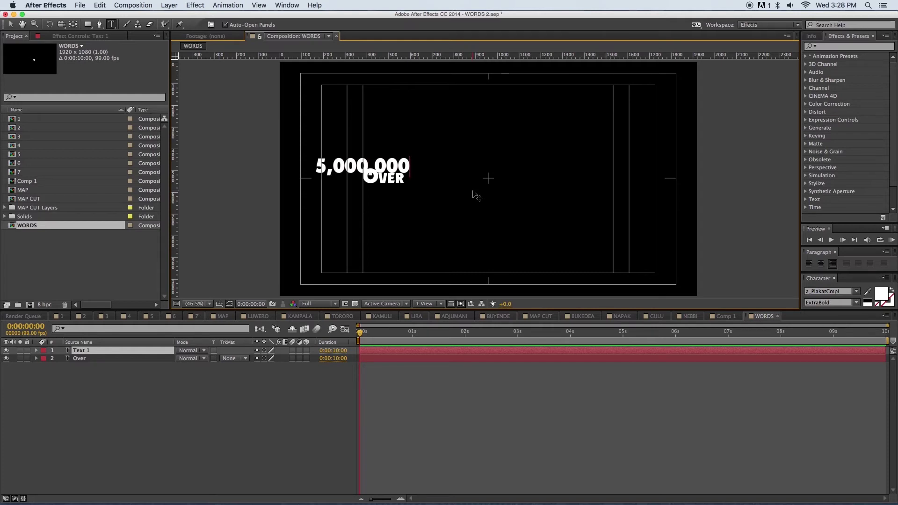
{"action": "left_click", "coordinate": [11, 24]}
{"action": "left_click_drag", "start_coordinate": [392, 166], "coordinate": [491, 174]}
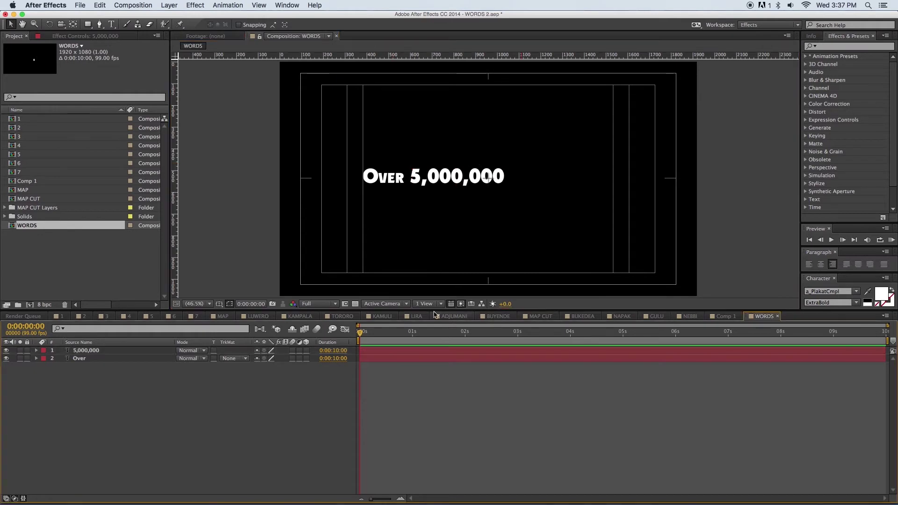
{"action": "left_click", "coordinate": [389, 351]}
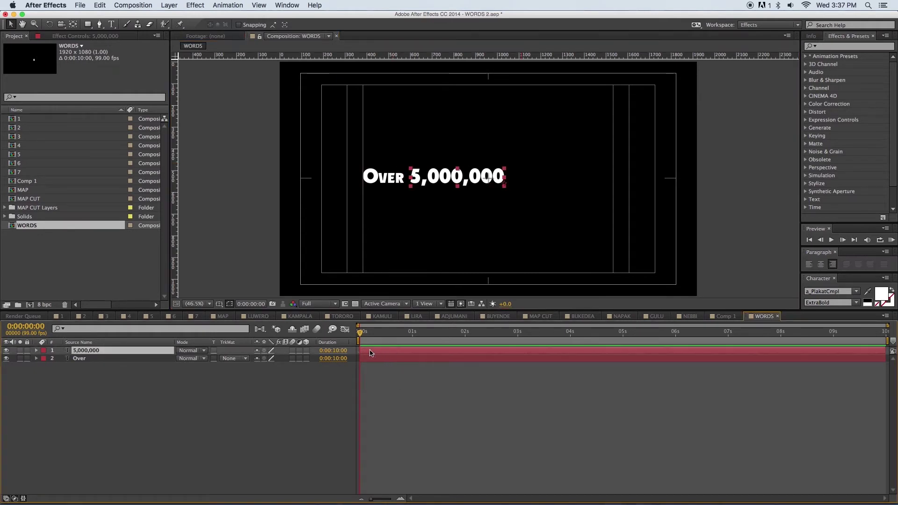
{"action": "left_click_drag", "start_coordinate": [361, 351], "coordinate": [385, 351]}
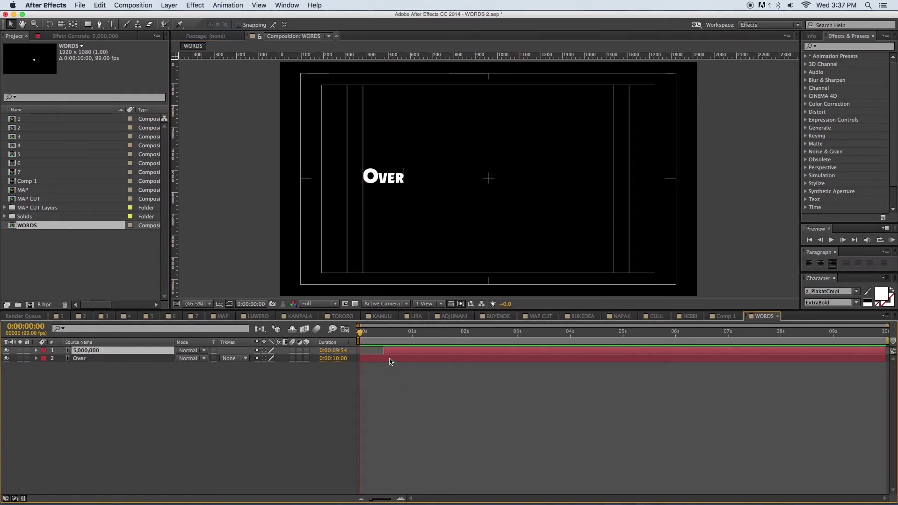
- Apply the Typewriter animation preset to the "Over" layer at the start of the composition
{"action": "left_click", "coordinate": [372, 359]}
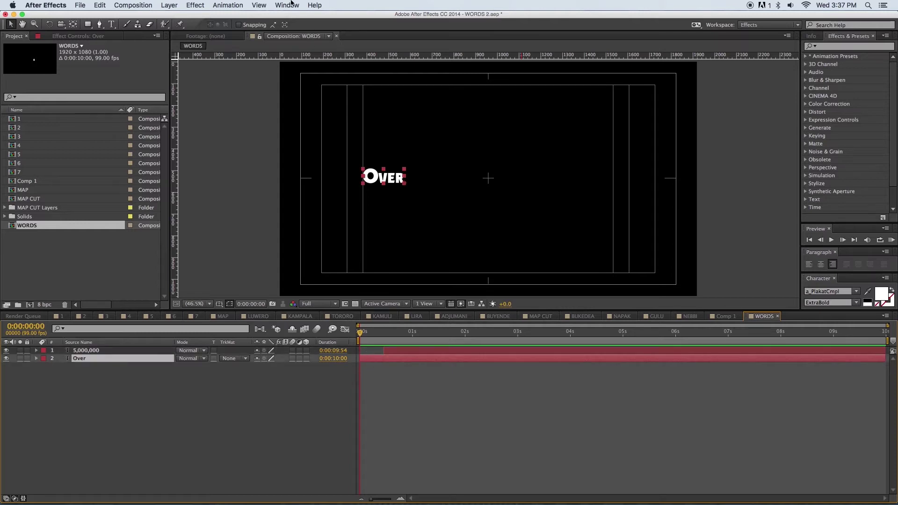
{"action": "left_click", "coordinate": [228, 5]}
{"action": "mouse_move", "coordinate": [262, 34]}
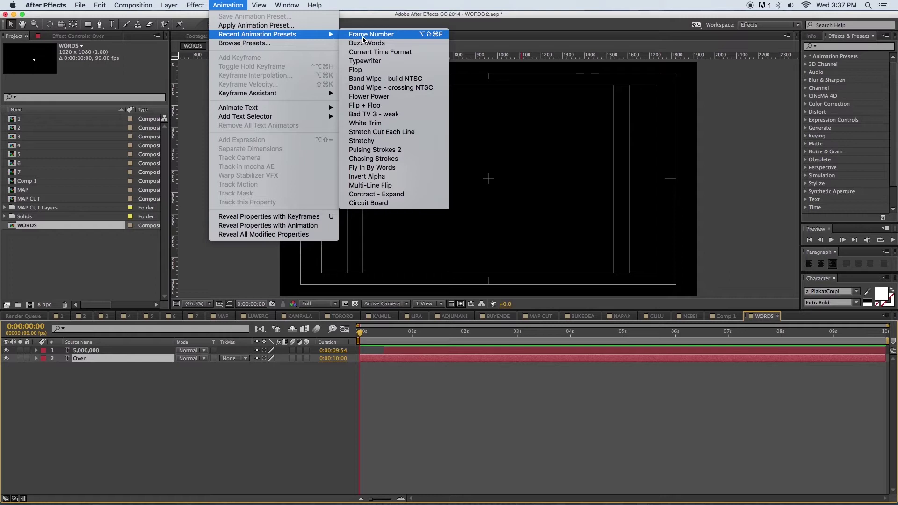
{"action": "left_click", "coordinate": [364, 61]}
{"action": "scroll", "coordinate": [377, 251], "scroll_direction": "down", "scroll_amount": 2}
{"action": "left_click", "coordinate": [401, 411]}
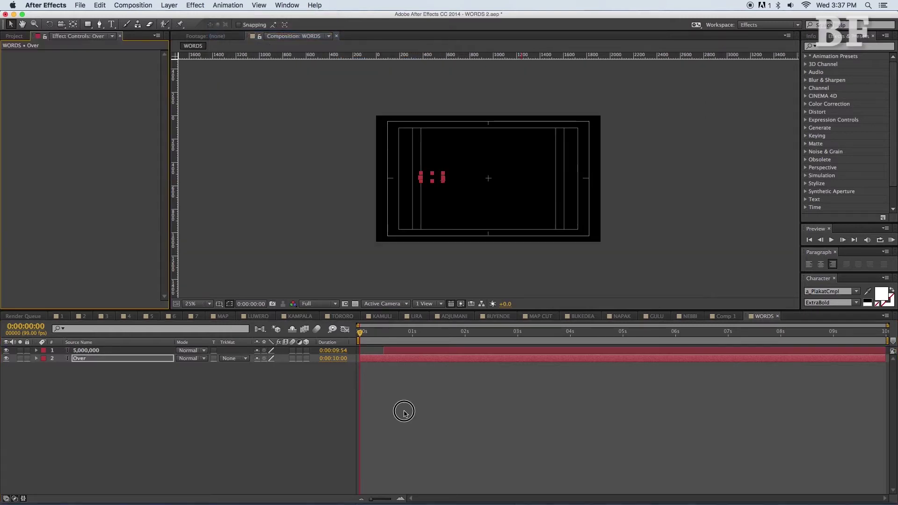
- Move the second Typewriter keyframe of "Over" to just before 1 second and trim the 5,000,000 layer to start at about 1 second
{"action": "left_click_drag", "start_coordinate": [365, 335], "coordinate": [501, 337]}
{"action": "left_click", "coordinate": [492, 359]}
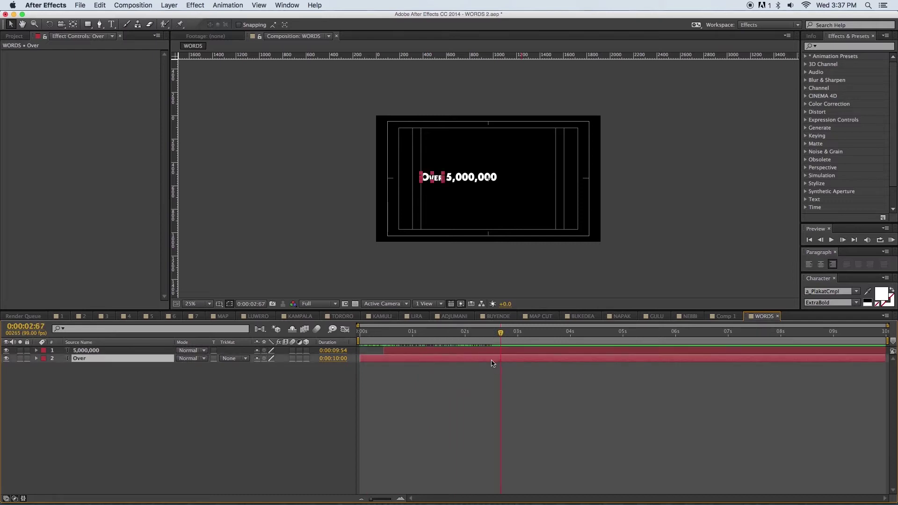
{"action": "key", "text": "u"}
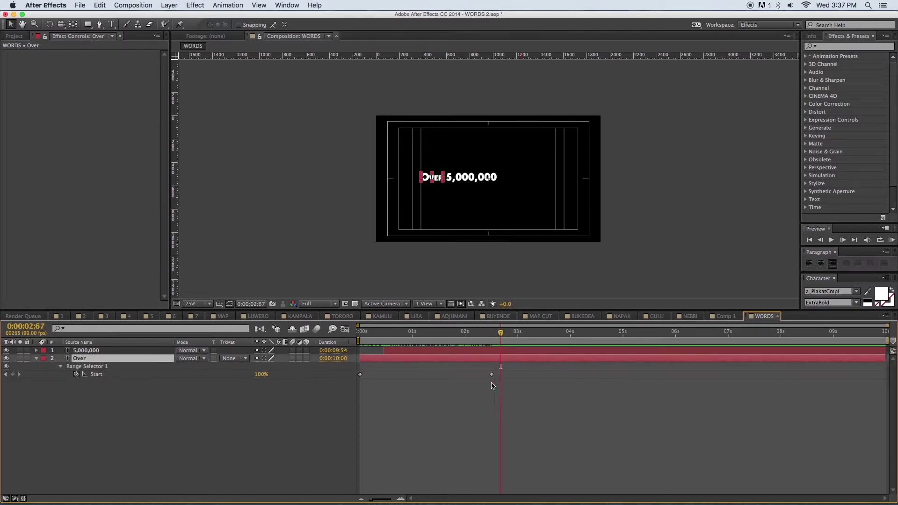
{"action": "left_click_drag", "start_coordinate": [494, 377], "coordinate": [408, 377]}
{"action": "left_click_drag", "start_coordinate": [360, 332], "coordinate": [415, 350]}
{"action": "left_click", "coordinate": [359, 334]}
{"action": "mouse_move", "coordinate": [360, 334]}
{"action": "left_mouse_down"}
{"action": "mouse_move", "coordinate": [401, 335]}
{"action": "mouse_move", "coordinate": [359, 334]}
{"action": "left_mouse_up"}
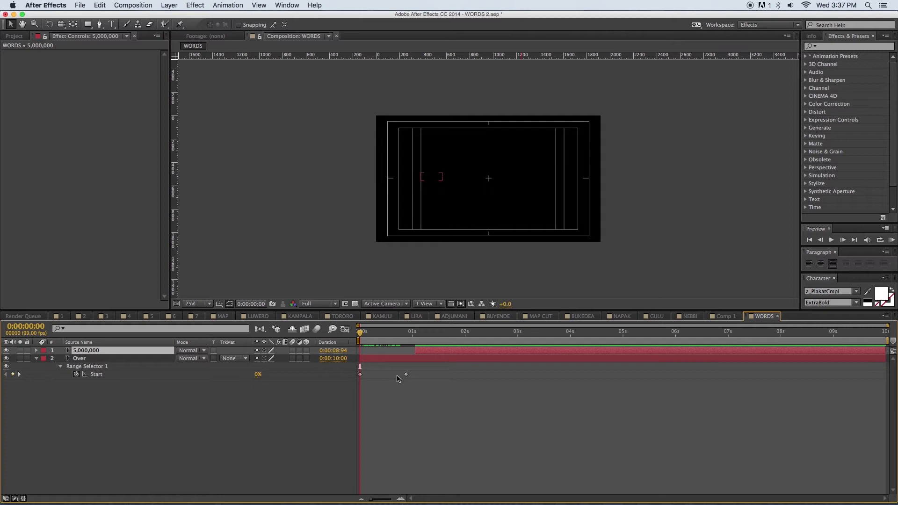
- Shorten the typing of "Over" by moving its second Start keyframe to about half a second, and preview that section
{"action": "left_click_drag", "start_coordinate": [406, 375], "coordinate": [387, 374]}
{"action": "left_click_drag", "start_coordinate": [363, 335], "coordinate": [390, 337]}
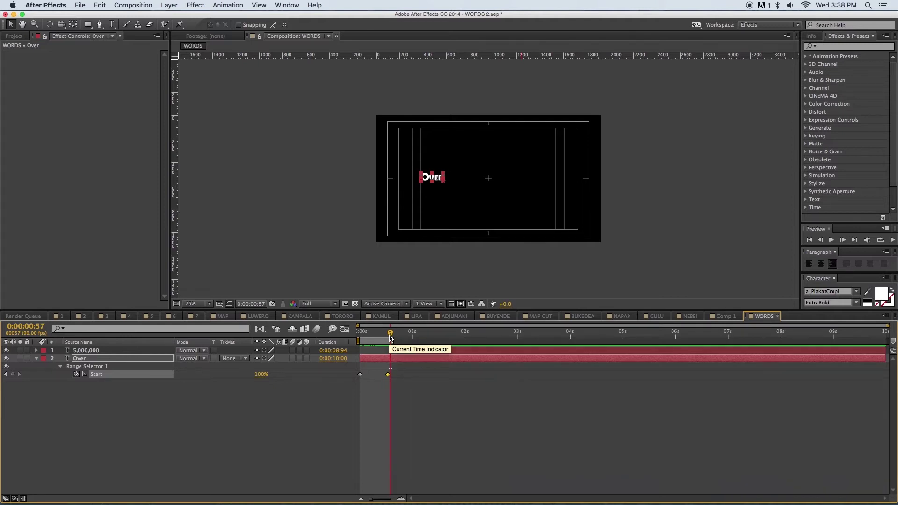
{"action": "key", "text": "KP_0"}
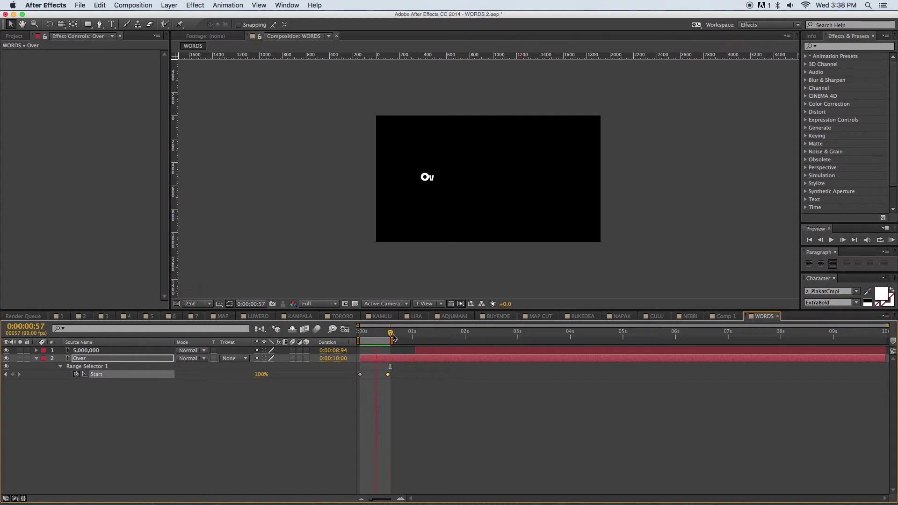
{"action": "key", "text": "space"}
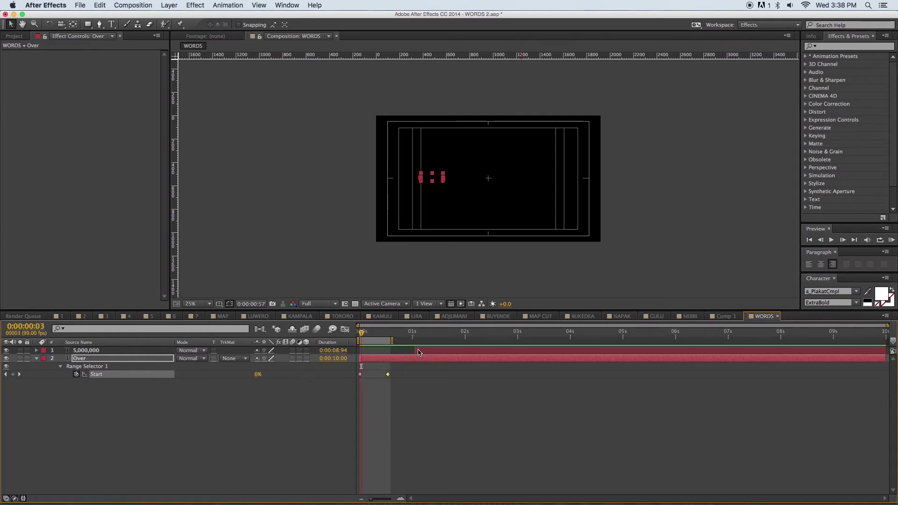
- Slide the 5,000,000 layer earlier so it starts at the last "Over" keyframe, and set the current time to 0:00:00:58
{"action": "left_click_drag", "start_coordinate": [423, 353], "coordinate": [396, 334]}
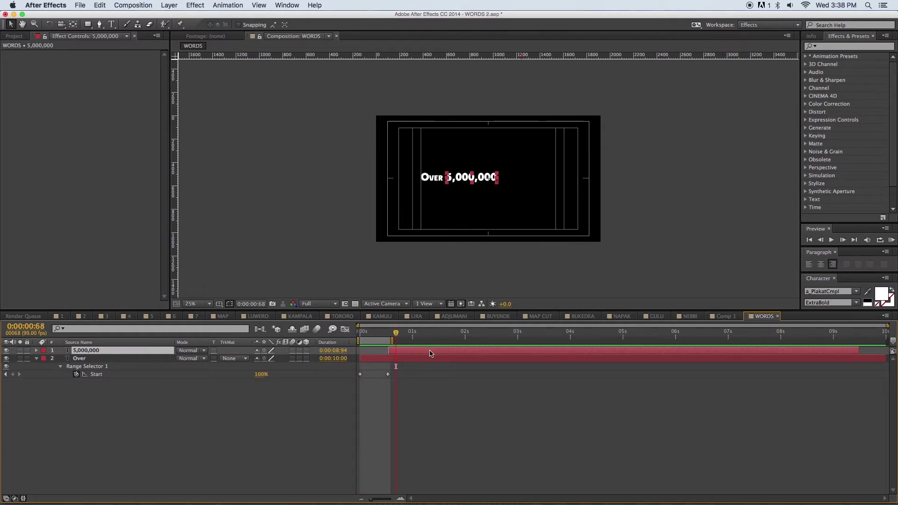
{"action": "left_click_drag", "start_coordinate": [435, 310], "coordinate": [424, 410]}
{"action": "scroll", "coordinate": [459, 320], "scroll_direction": "down", "scroll_amount": 2}
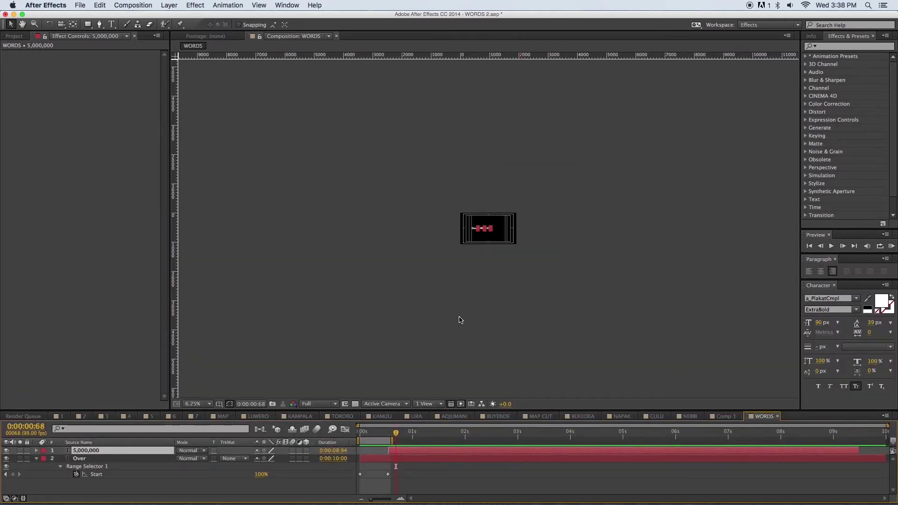
{"action": "scroll", "coordinate": [459, 320], "scroll_direction": "up", "scroll_amount": 5}
{"action": "key", "text": "comma"}
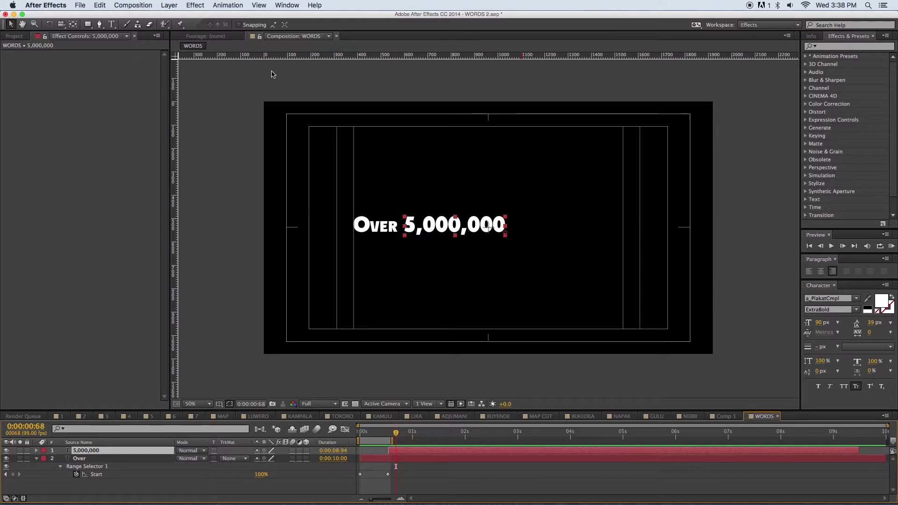
{"action": "left_click_drag", "start_coordinate": [428, 224], "coordinate": [428, 224]}
{"action": "left_click", "coordinate": [527, 469]}
{"action": "left_click", "coordinate": [406, 452]}
{"action": "left_click_drag", "start_coordinate": [395, 410], "coordinate": [391, 331]}
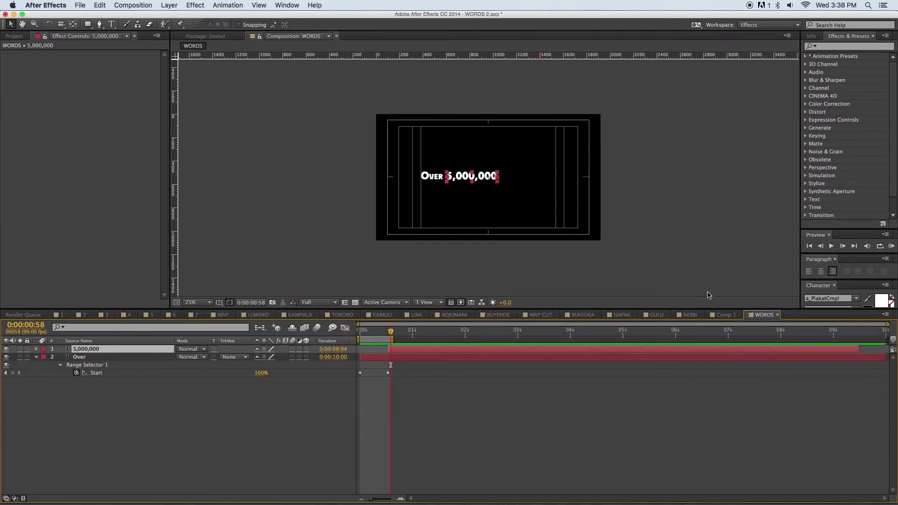
- Apply the Slider Control expression effect to the 5,000,000 text layer
{"action": "right_click", "coordinate": [431, 359]}
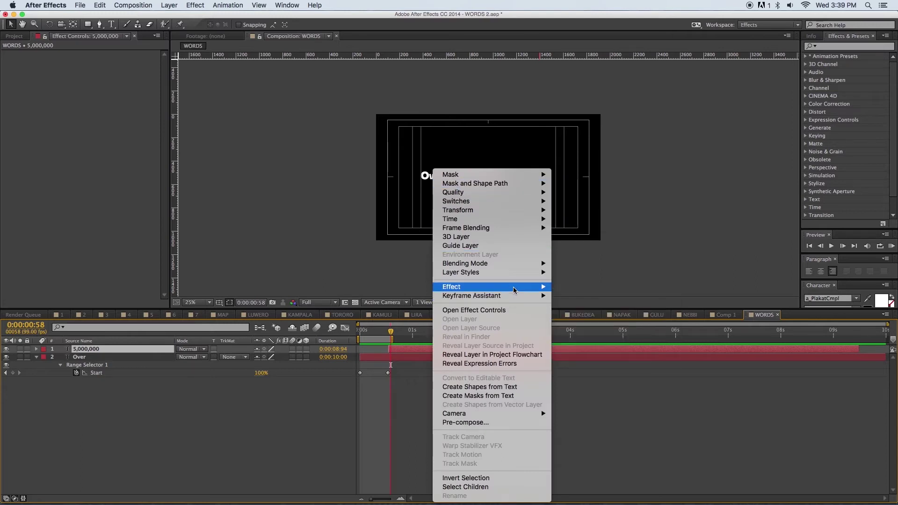
{"action": "mouse_move", "coordinate": [515, 288]}
{"action": "mouse_move", "coordinate": [607, 373]}
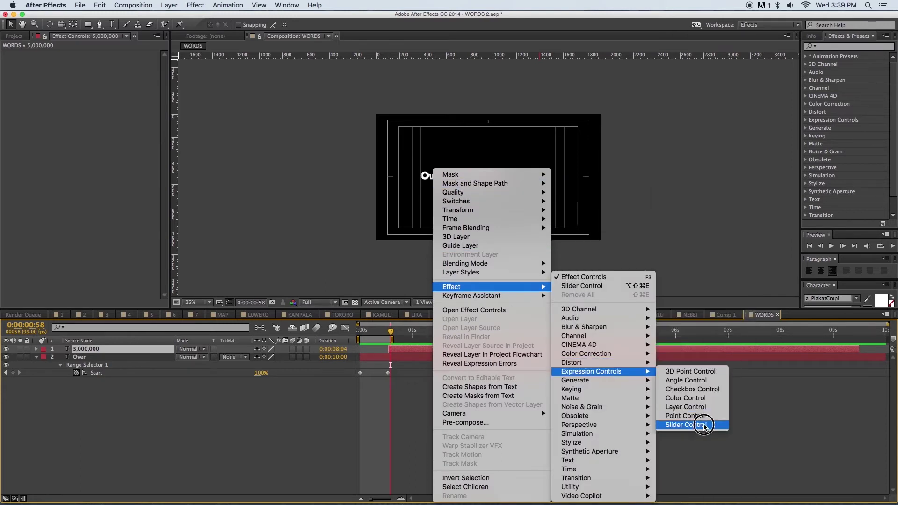
{"action": "left_click", "coordinate": [683, 424]}
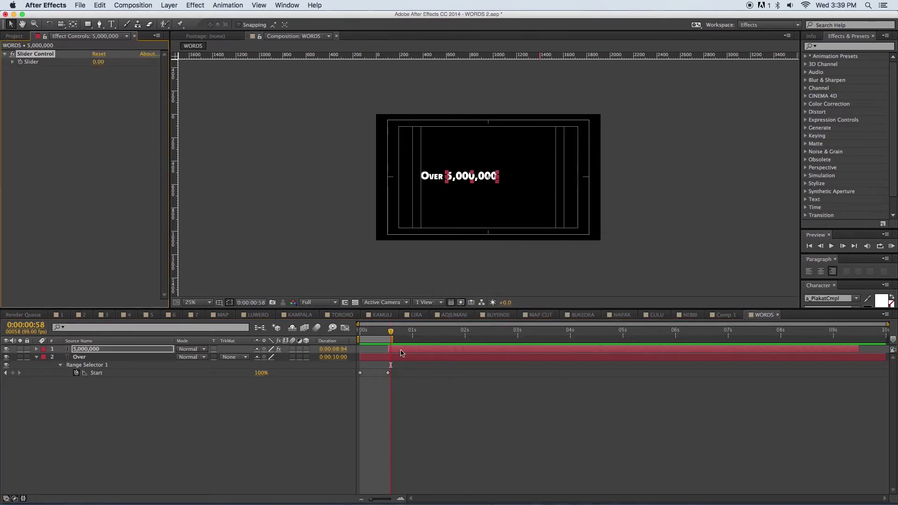
- Add an expression to the 5,000,000 layer's Source Text and link it to the Slider property of its Slider Control
{"action": "left_click", "coordinate": [37, 349]}
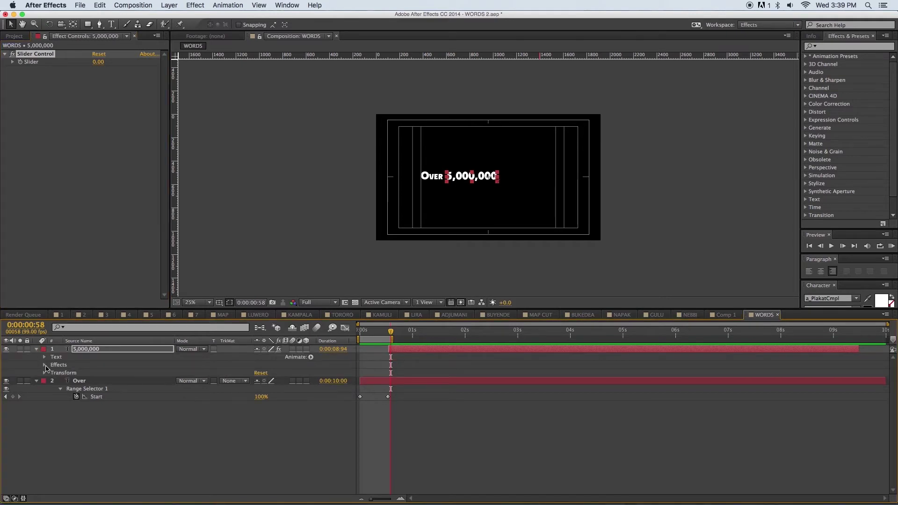
{"action": "left_click", "coordinate": [46, 366]}
{"action": "left_click", "coordinate": [44, 357]}
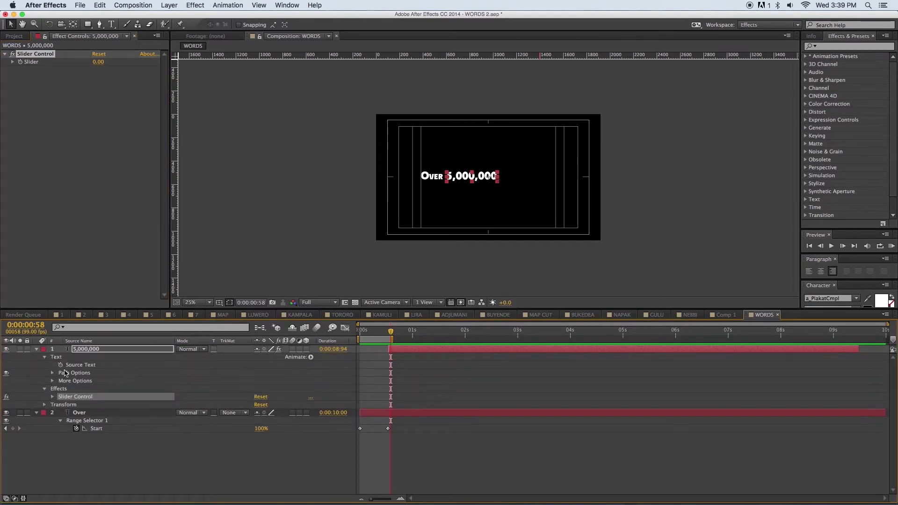
{"action": "left_click", "coordinate": [60, 365], "text": "alt"}
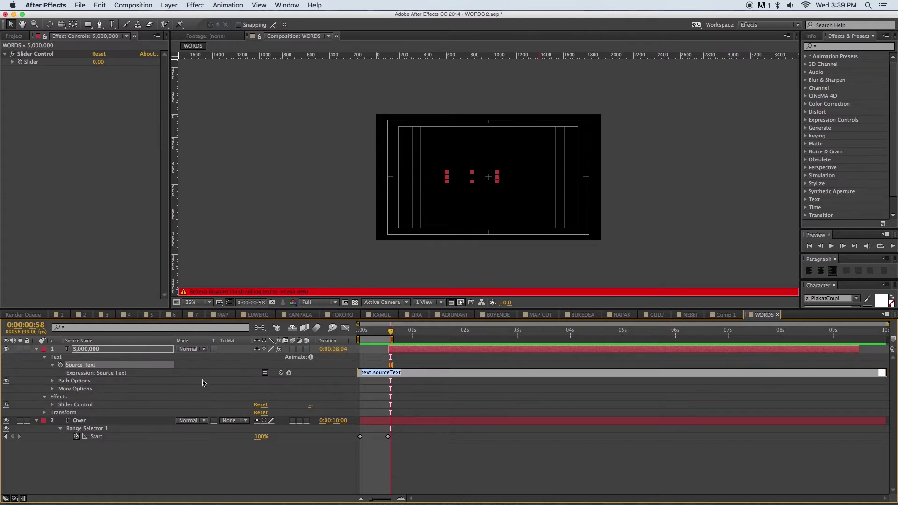
{"action": "left_click", "coordinate": [204, 382]}
{"action": "left_click_drag", "start_coordinate": [281, 373], "coordinate": [66, 410]}
{"action": "left_click", "coordinate": [52, 405]}
{"action": "left_click_drag", "start_coordinate": [280, 373], "coordinate": [97, 415]}
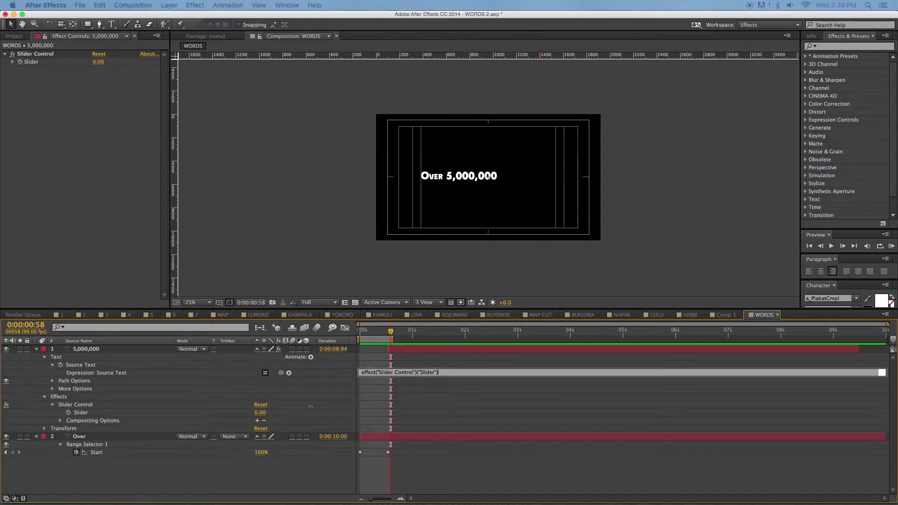
- Replace the 5,000,000 layer's Source Text expression with the comma-formatting expression copied from the Creative COW thread open in the browser
{"action": "left_click", "coordinate": [487, 175]}
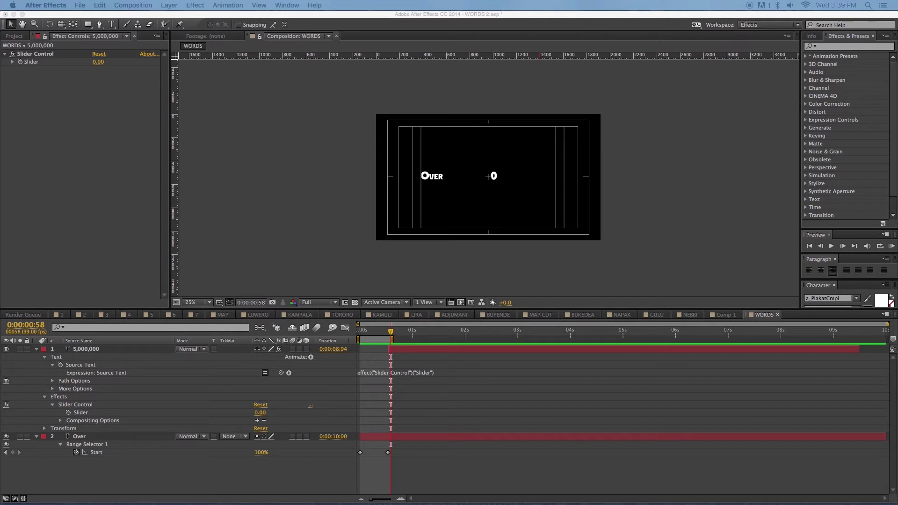
{"action": "left_click_drag", "start_coordinate": [1, 66], "coordinate": [139, 72]}
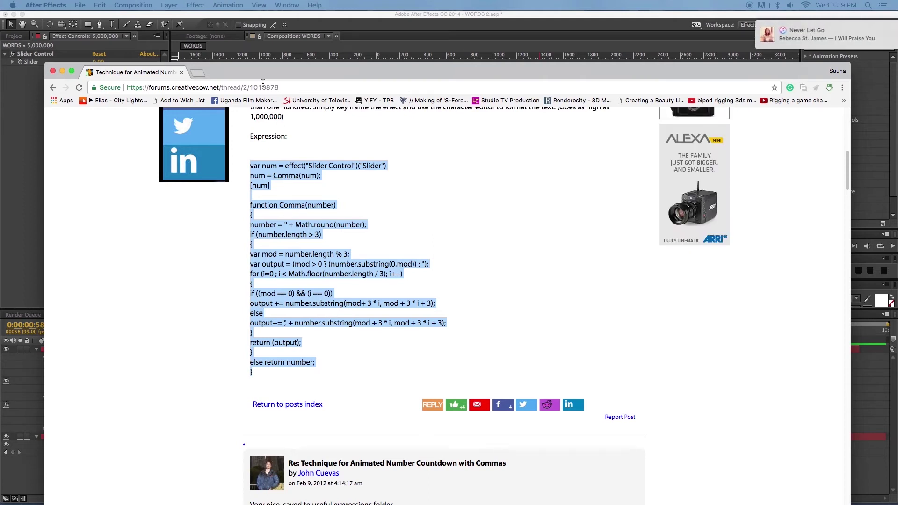
{"action": "key", "text": "super+Tab"}
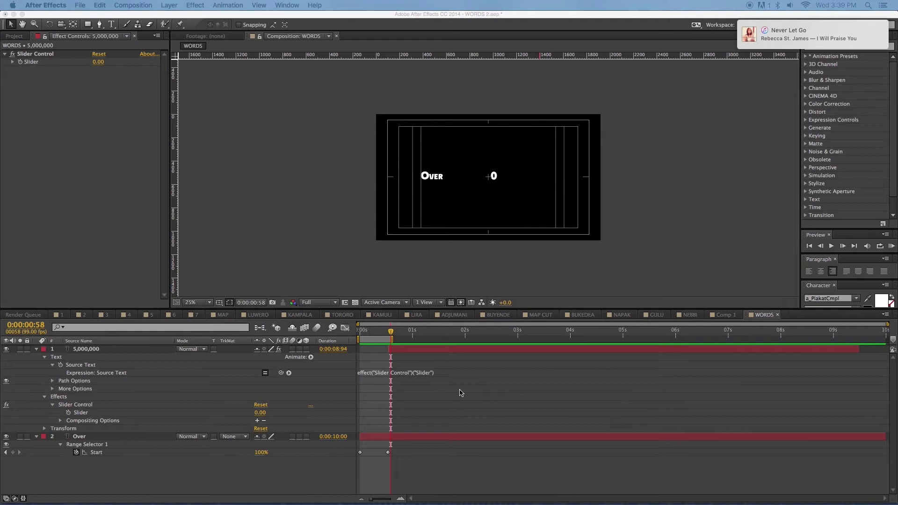
{"action": "left_click", "coordinate": [412, 372]}
{"action": "left_click", "coordinate": [427, 377]}
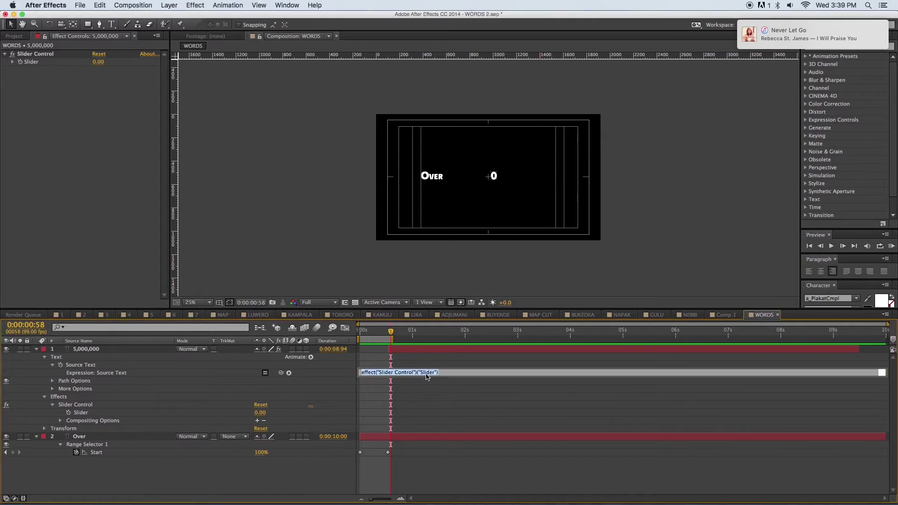
{"action": "key", "text": "super+v"}
{"action": "left_click", "coordinate": [454, 399]}
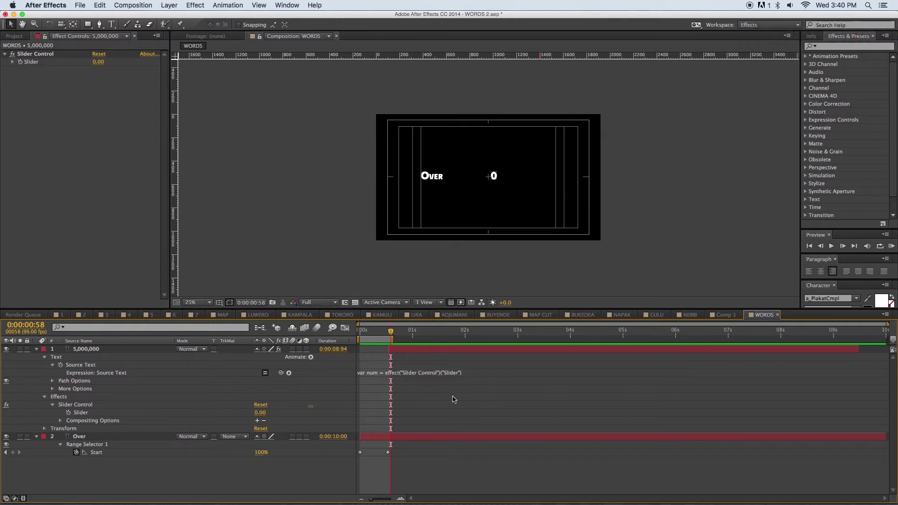
- Add a Slider keyframe of 0 at the start of the 5,000,000 layer, at 0:00:00:54
{"action": "mouse_move", "coordinate": [389, 333]}
{"action": "left_mouse_down"}
{"action": "mouse_move", "coordinate": [361, 335]}
{"action": "mouse_move", "coordinate": [402, 343]}
{"action": "mouse_move", "coordinate": [437, 332]}
{"action": "mouse_move", "coordinate": [372, 344]}
{"action": "mouse_move", "coordinate": [388, 346]}
{"action": "left_mouse_up"}
{"action": "left_click", "coordinate": [399, 349]}
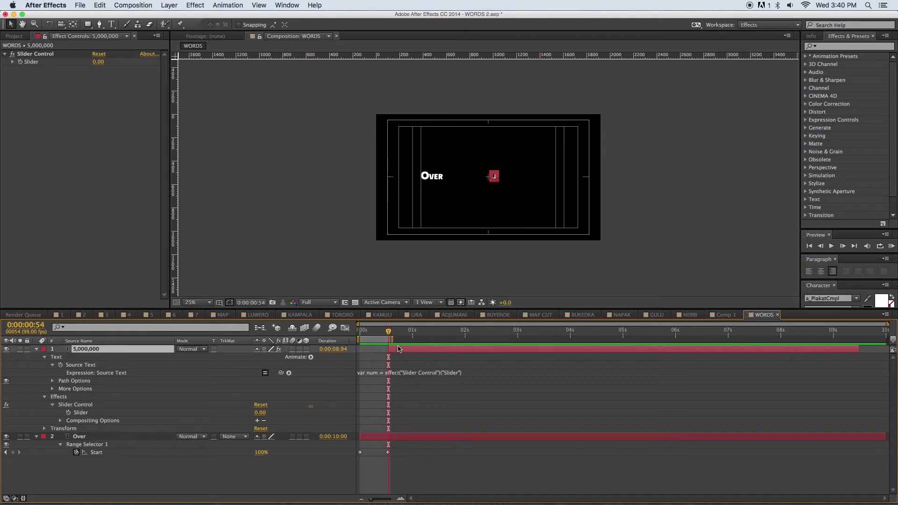
{"action": "left_click", "coordinate": [68, 413]}
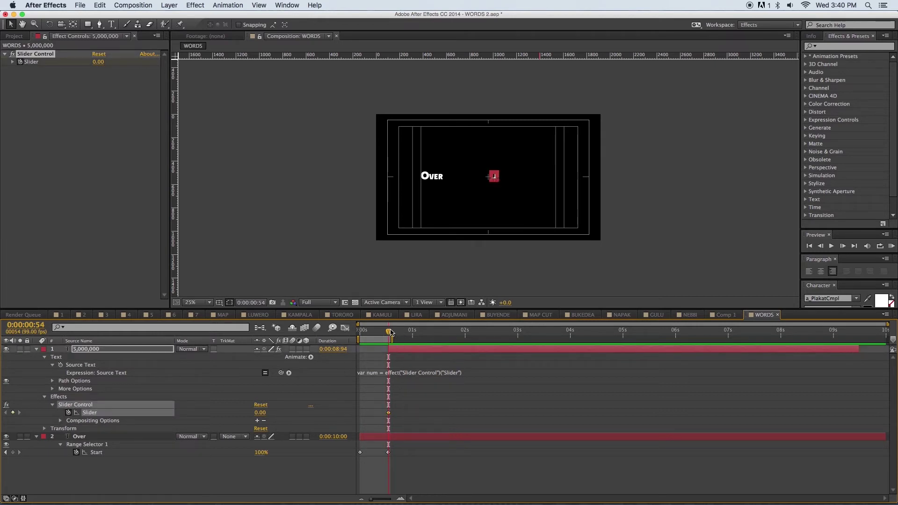
- Set the Slider to 1000000 at 0:00:01:96 so the counter animates up from zero
{"action": "left_click_drag", "start_coordinate": [388, 332], "coordinate": [464, 343]}
{"action": "left_click_drag", "start_coordinate": [261, 413], "coordinate": [822, 426]}
{"action": "left_click", "coordinate": [264, 413]}
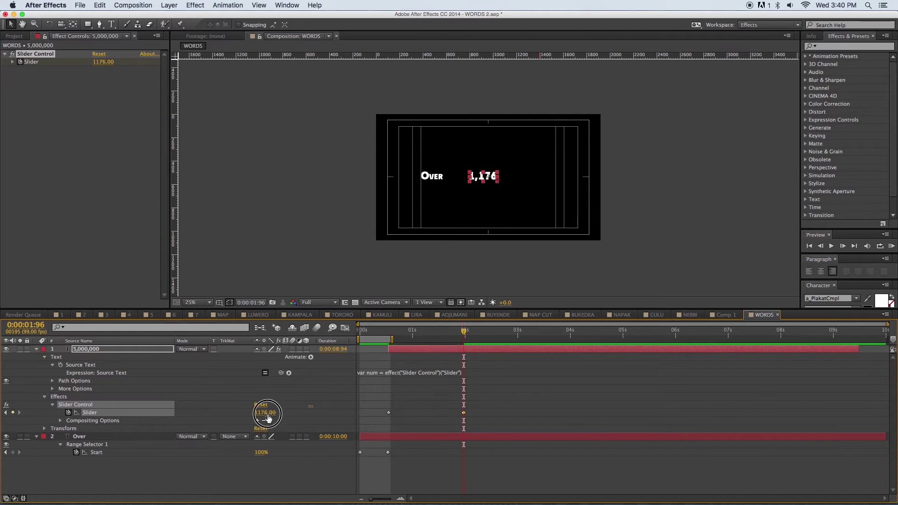
{"action": "type", "text": "1000000"}
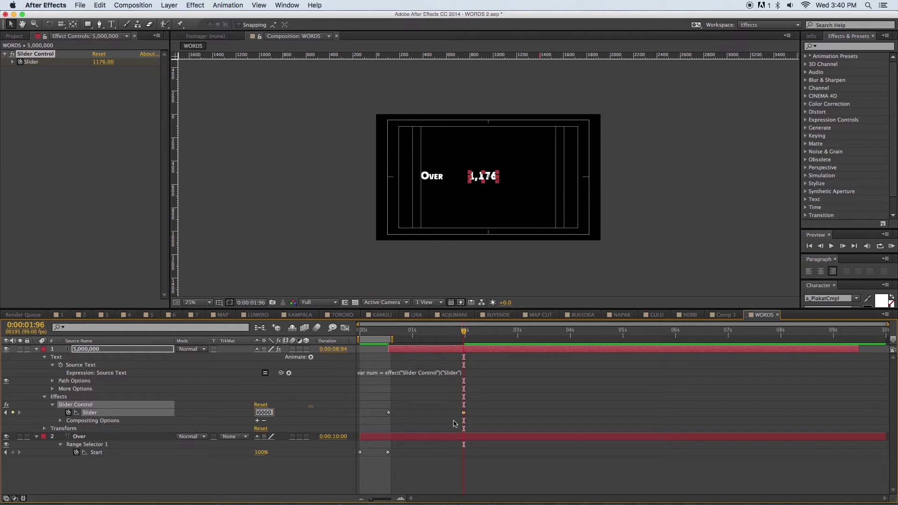
{"action": "key", "text": "Return"}
- Multiply the slider value by 5 in the first line of the 5,000,000 layer's Source Text expression
{"action": "mouse_move", "coordinate": [467, 333]}
{"action": "left_mouse_down"}
{"action": "mouse_move", "coordinate": [372, 335]}
{"action": "mouse_move", "coordinate": [526, 337]}
{"action": "mouse_move", "coordinate": [463, 338]}
{"action": "mouse_move", "coordinate": [466, 347]}
{"action": "left_mouse_up"}
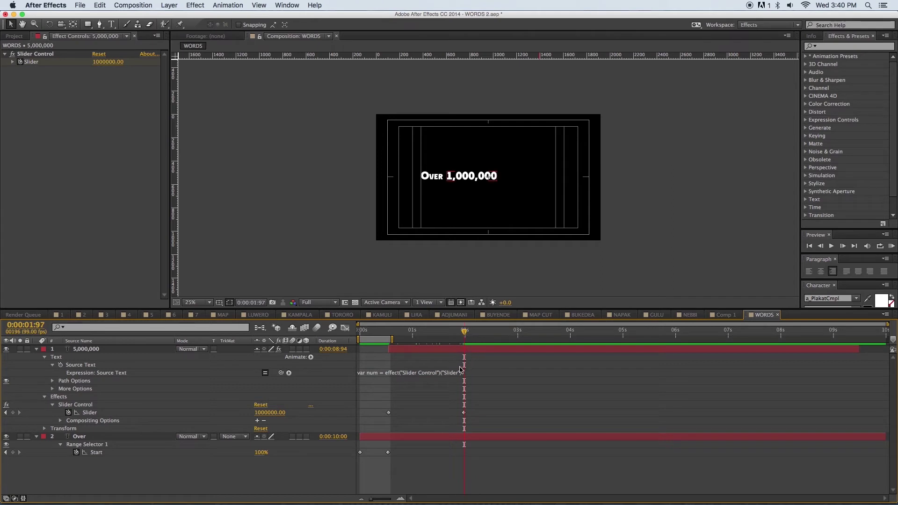
{"action": "left_click", "coordinate": [461, 370]}
{"action": "left_click", "coordinate": [472, 374]}
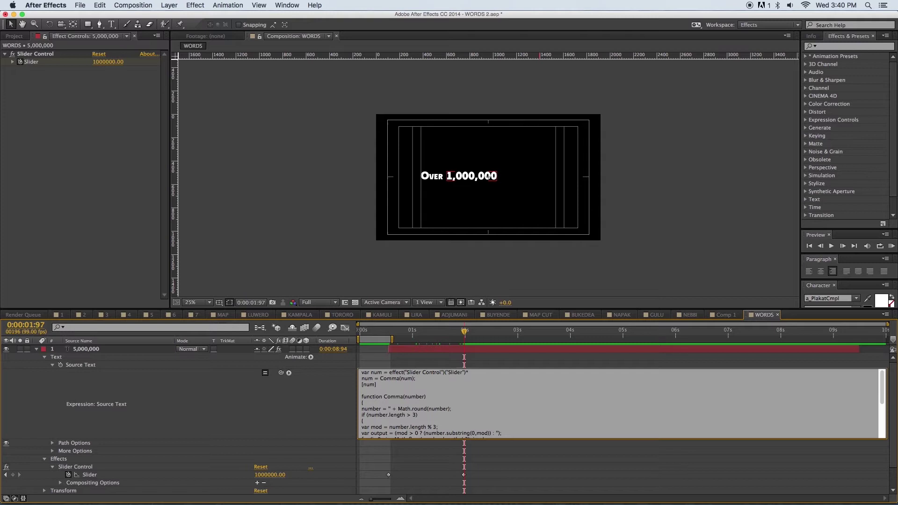
{"action": "left_click", "coordinate": [542, 363]}
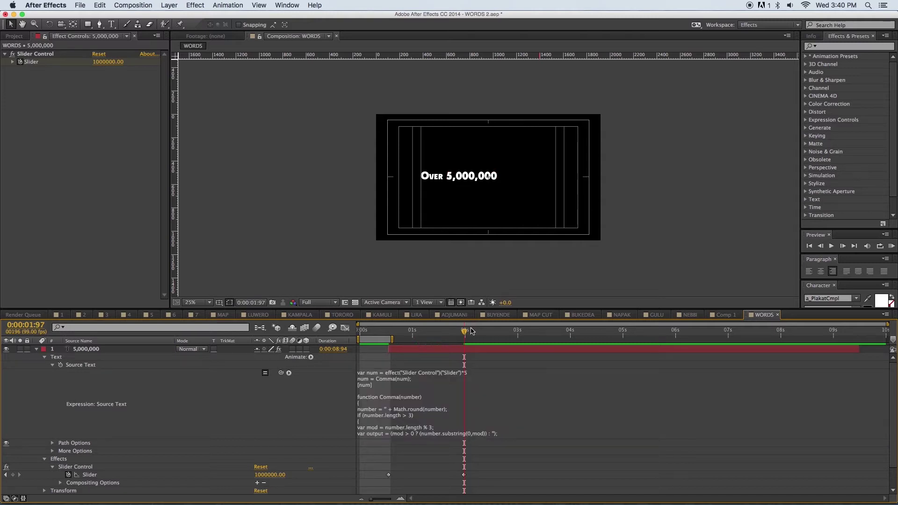
- Speed up the count by moving the second Slider keyframe to about 1.2 seconds, and return the current time to 0:00:00:00
{"action": "left_click_drag", "start_coordinate": [465, 332], "coordinate": [447, 209]}
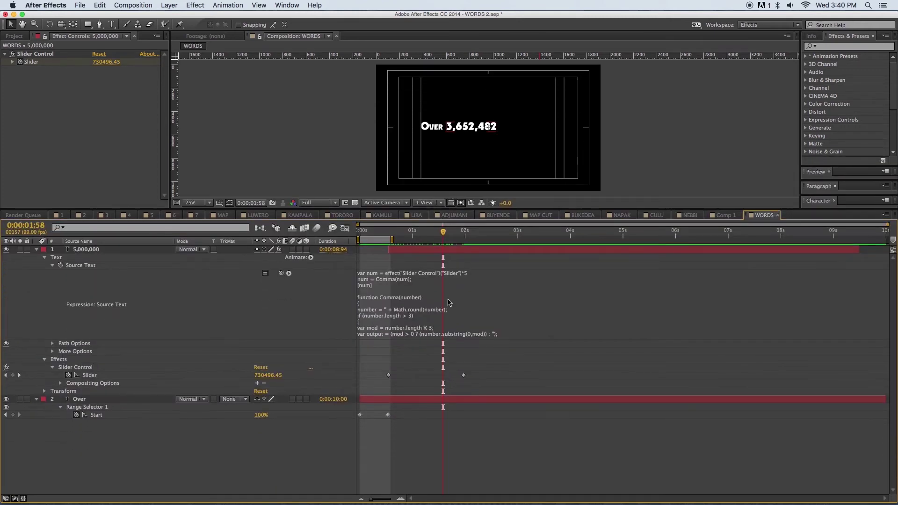
{"action": "left_click_drag", "start_coordinate": [466, 377], "coordinate": [423, 378]}
{"action": "left_click_drag", "start_coordinate": [443, 231], "coordinate": [357, 257]}
{"action": "left_click", "coordinate": [503, 344]}
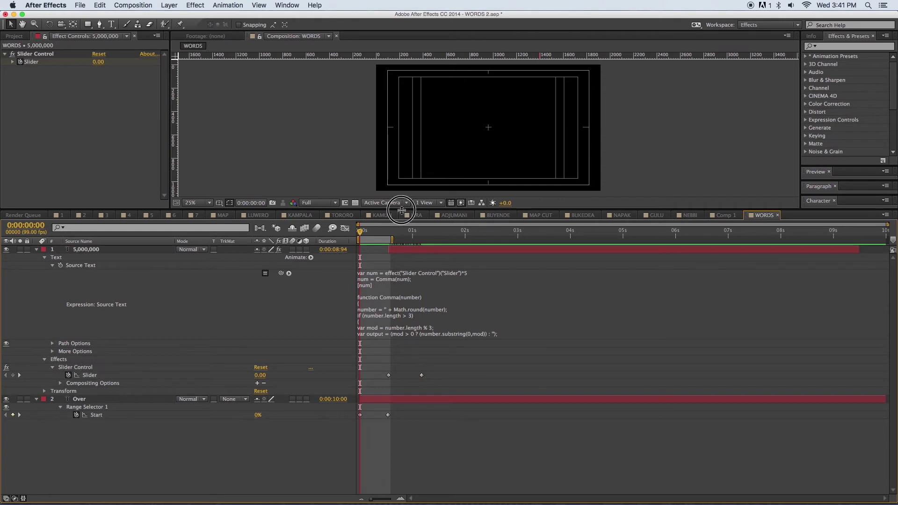
- Fit the composition in an enlarged viewer at 0:00:01:29, and collapse the 5,000,000 layer's properties
{"action": "left_click_drag", "start_coordinate": [419, 209], "coordinate": [420, 391]}
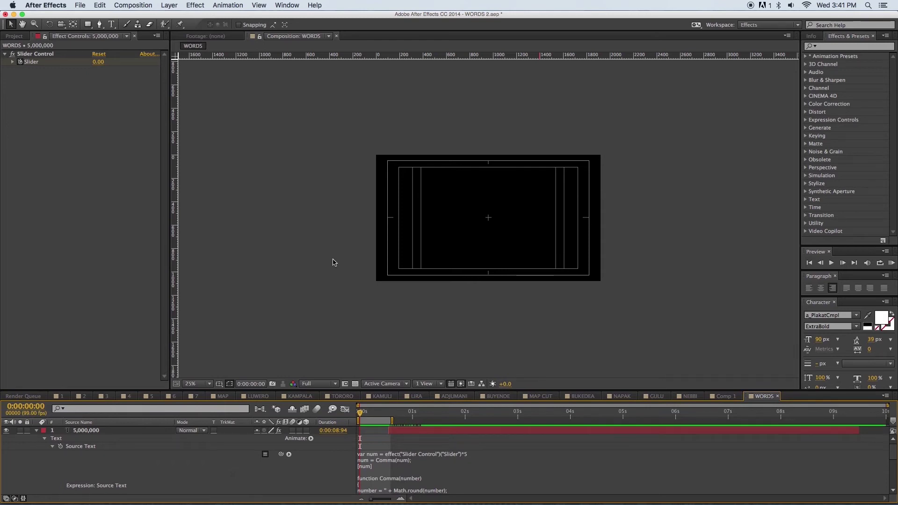
{"action": "mouse_move", "coordinate": [419, 392]}
{"action": "left_mouse_down"}
{"action": "mouse_move", "coordinate": [420, 210]}
{"action": "mouse_move", "coordinate": [412, 382]}
{"action": "mouse_move", "coordinate": [419, 391]}
{"action": "left_mouse_up"}
{"action": "key", "text": "shift+slash"}
{"action": "left_click_drag", "start_coordinate": [360, 413], "coordinate": [428, 314]}
{"action": "left_click", "coordinate": [44, 363]}
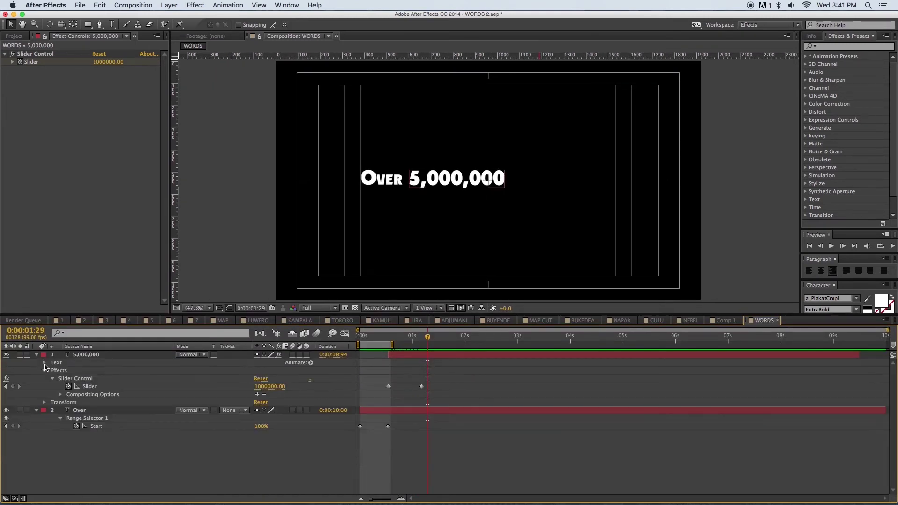
{"action": "left_click", "coordinate": [37, 356]}
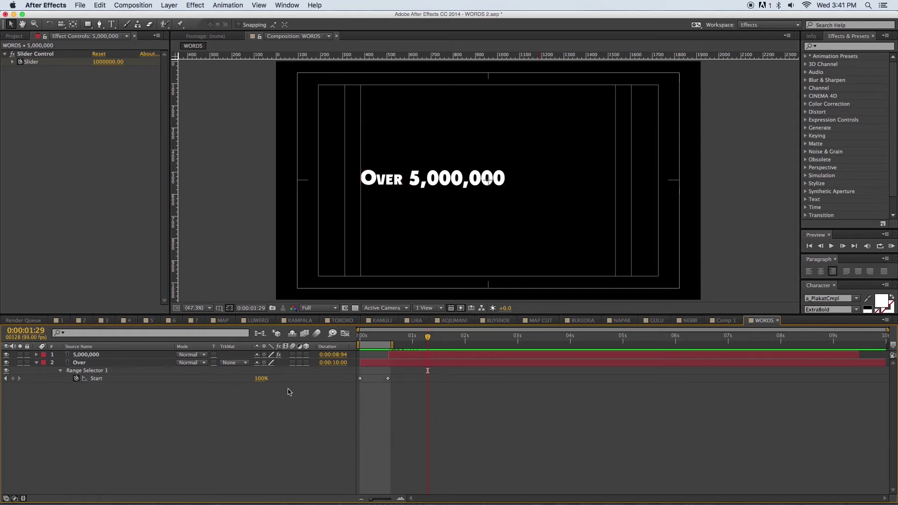
- Set the font size of the "Over" and 5,000,000 layers to 80 px and move the number closer to "Over"
{"action": "left_click_drag", "start_coordinate": [843, 253], "coordinate": [852, 192]}
{"action": "left_click_drag", "start_coordinate": [853, 278], "coordinate": [847, 222]}
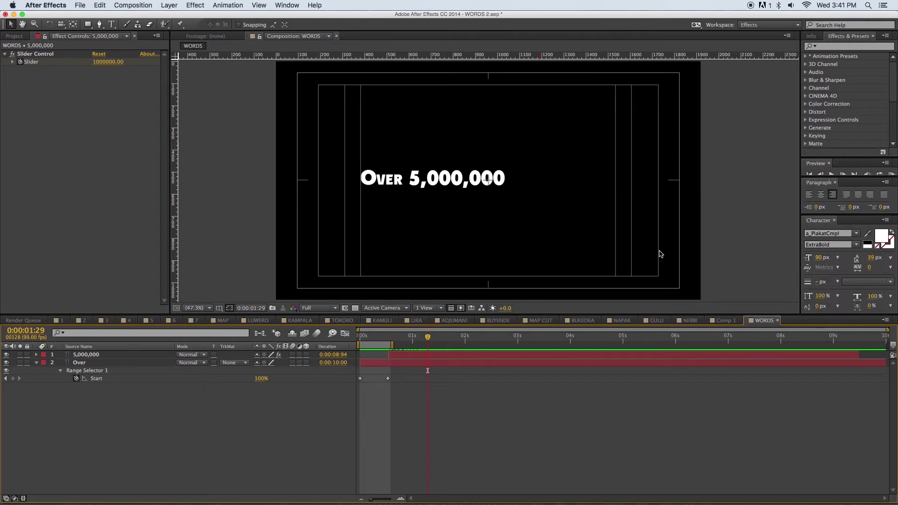
{"action": "left_click", "coordinate": [459, 186]}
{"action": "left_click", "coordinate": [381, 183]}
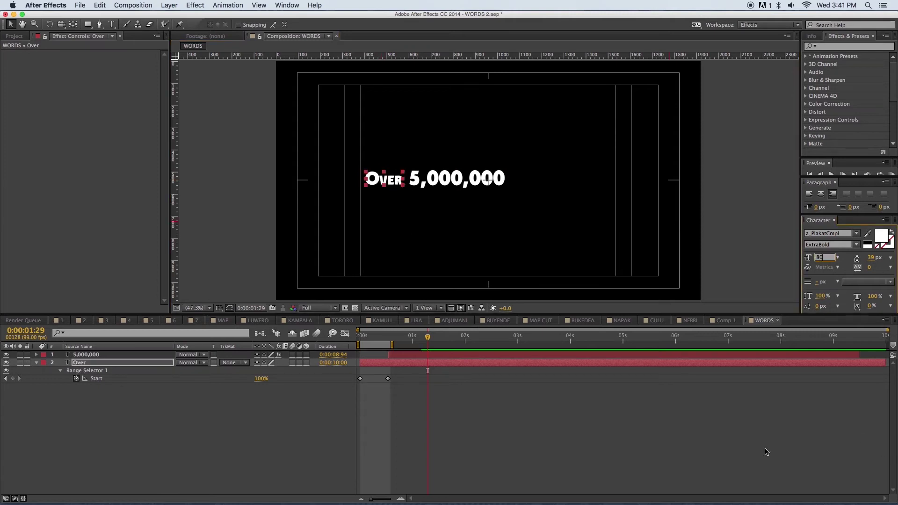
{"action": "left_click", "coordinate": [547, 356]}
{"action": "left_click", "coordinate": [822, 257]}
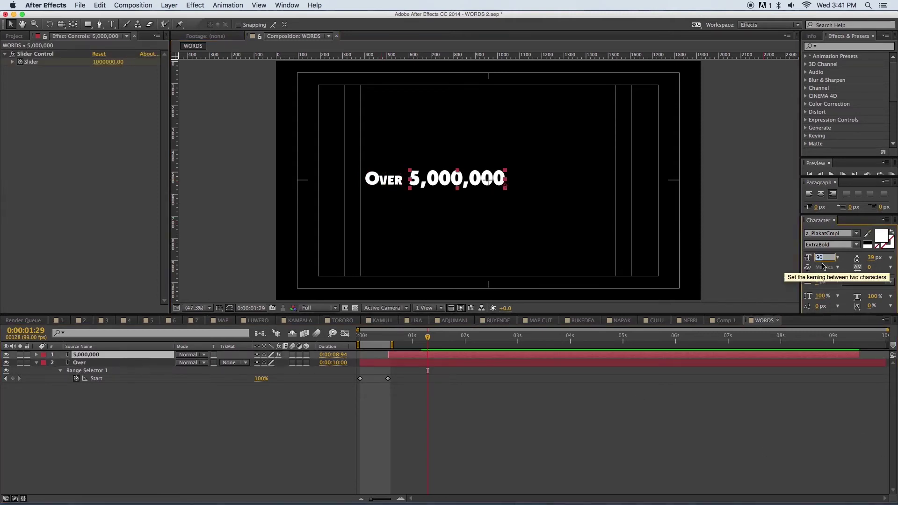
{"action": "type", "text": "80"}
{"action": "key", "text": "Return"}
{"action": "left_click_drag", "start_coordinate": [455, 181], "coordinate": [444, 181]}
{"action": "left_click", "coordinate": [509, 447]}
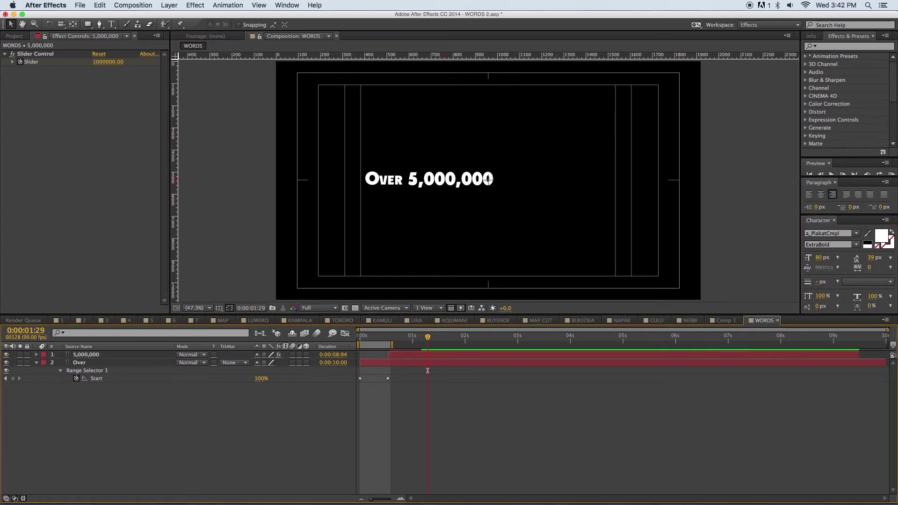
- Reveal the 5,000,000 layer's keyframes and set the current time to its last Slider keyframe, at 0:00:01:19
{"action": "key", "text": "super+Tab"}
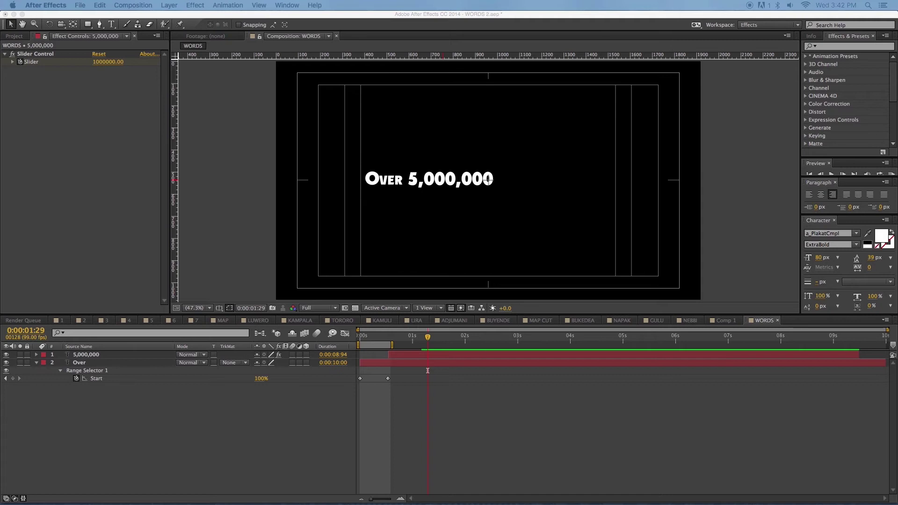
{"action": "left_click", "coordinate": [468, 357]}
{"action": "key", "text": "u"}
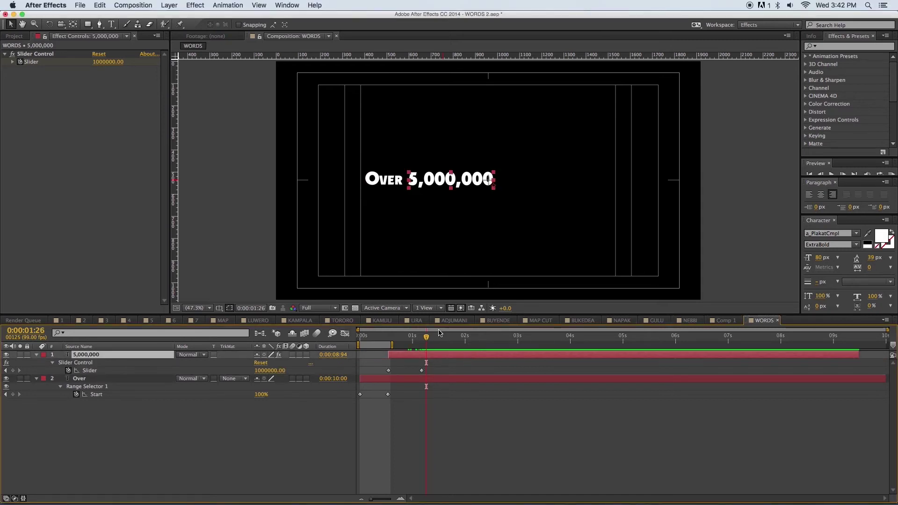
{"action": "left_click", "coordinate": [421, 336]}
{"action": "left_click_drag", "start_coordinate": [422, 340], "coordinate": [423, 340]}
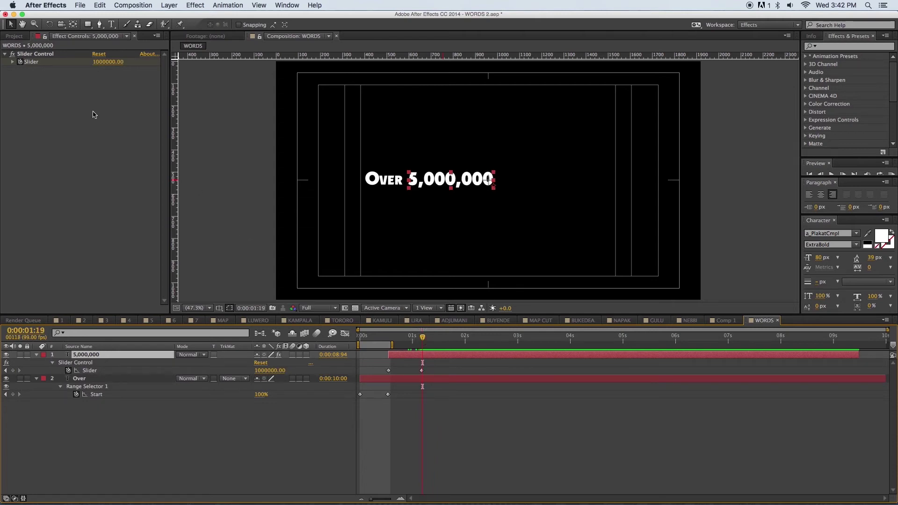
{"action": "left_click", "coordinate": [514, 411]}
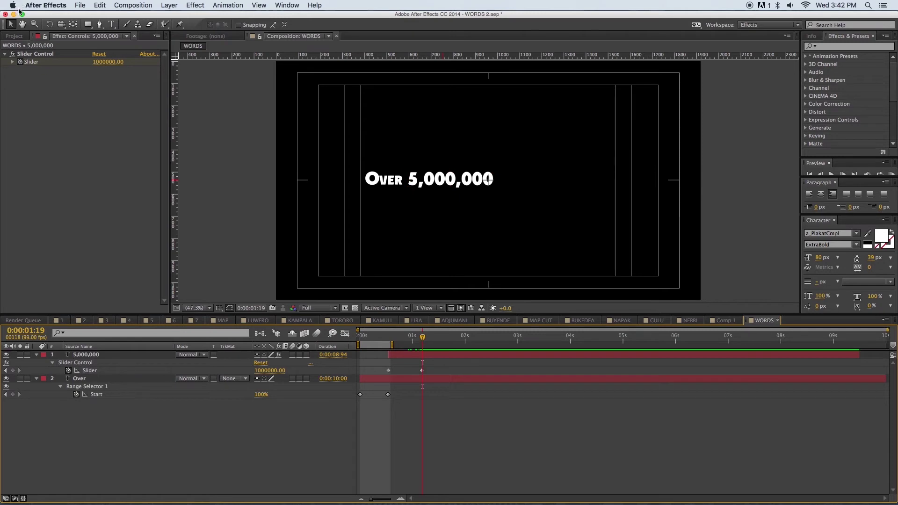
- Create a text layer with the pasted text "children directly reached and" and place it directly after 5,000,000
{"action": "left_click", "coordinate": [108, 25]}
{"action": "left_click", "coordinate": [500, 179]}
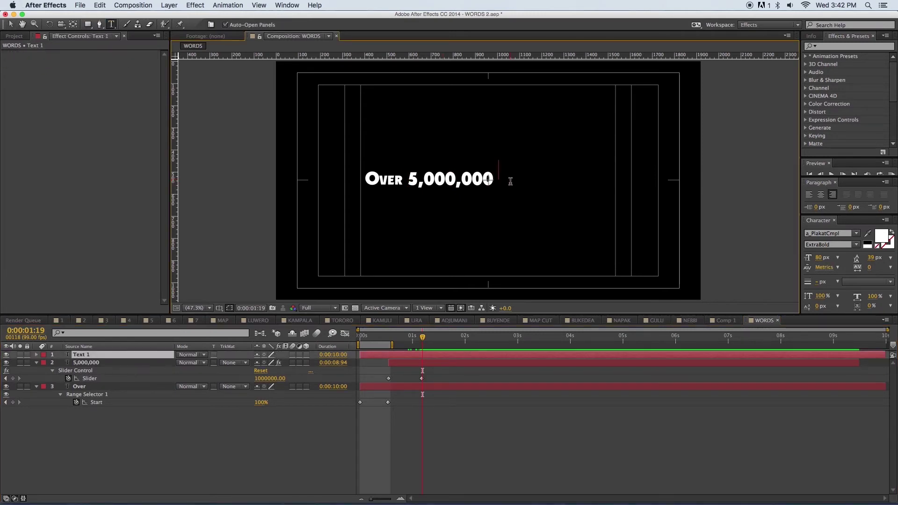
{"action": "type", "text": "CHILDREN DIRECTLY REACHED AND"}
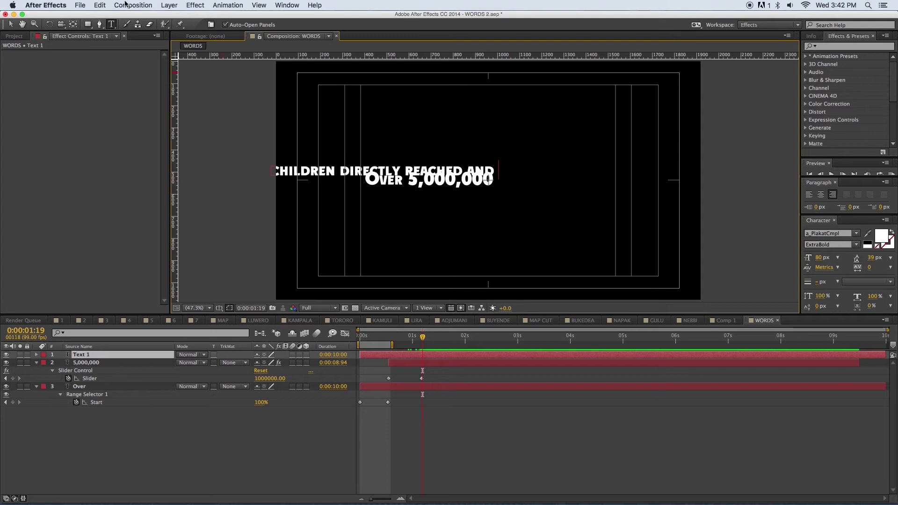
{"action": "left_click", "coordinate": [10, 24]}
{"action": "left_click_drag", "start_coordinate": [306, 173], "coordinate": [532, 181]}
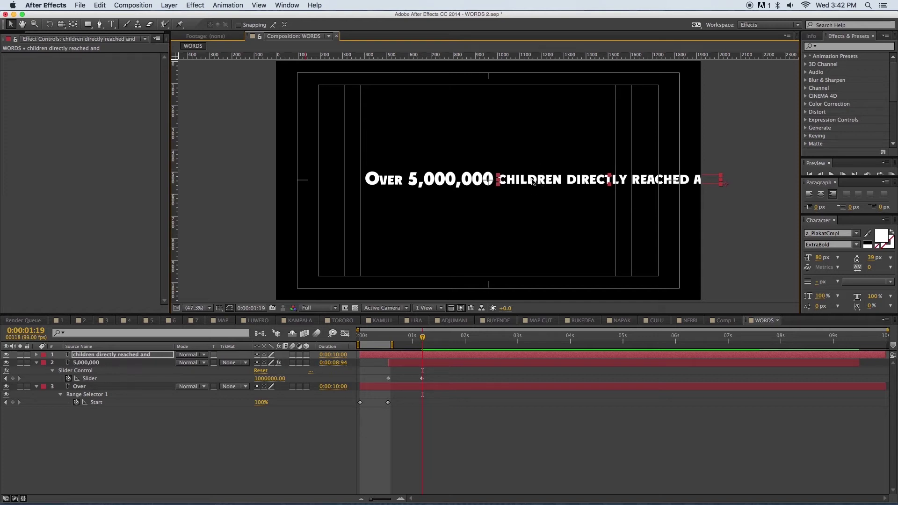
- Move all three text layers together up and left so the line fits the frame, and add a horizontal guide along its baseline
{"action": "left_click_drag", "start_coordinate": [373, 156], "coordinate": [485, 164]}
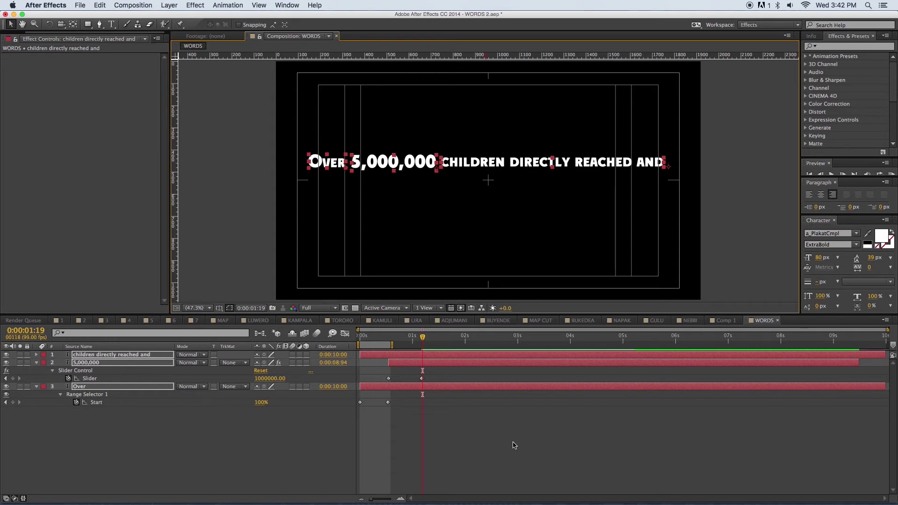
{"action": "left_click", "coordinate": [514, 445]}
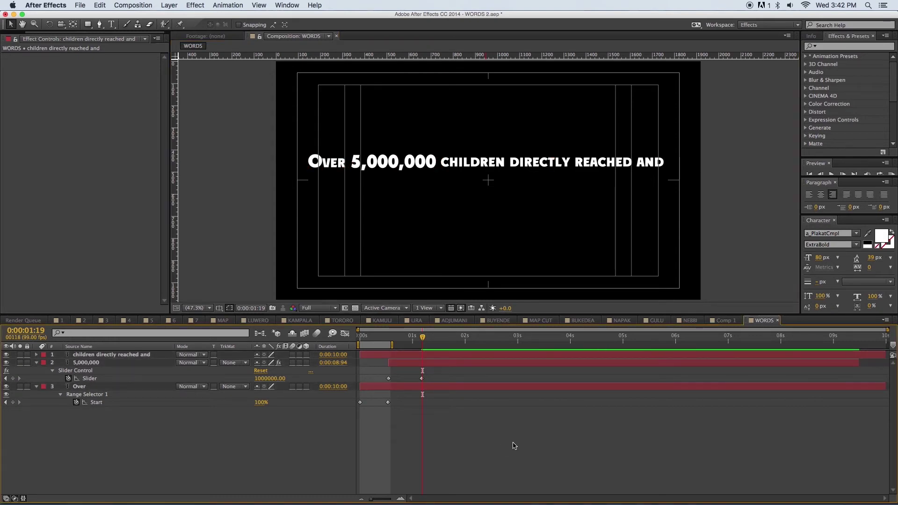
{"action": "left_click_drag", "start_coordinate": [271, 58], "coordinate": [288, 167]}
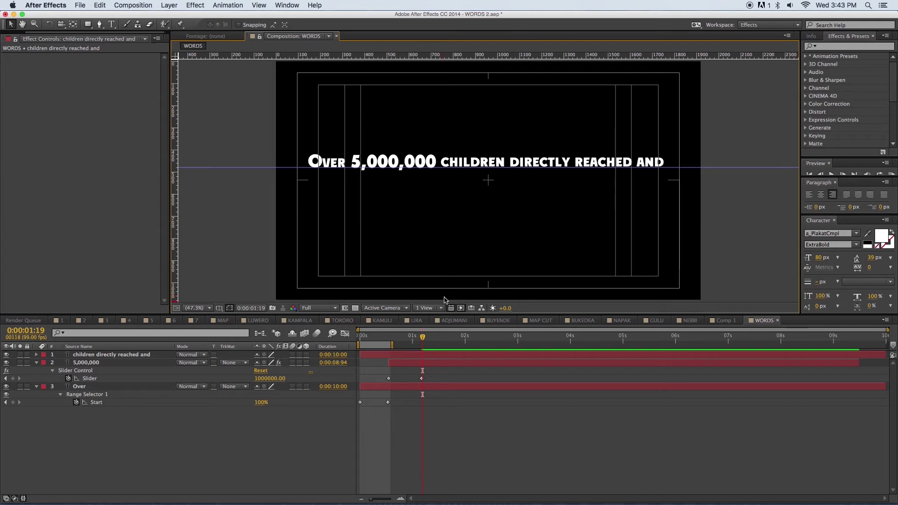
- Check each text layer against the guide in an enlarged viewer, and nudge all three together 3 pixels to the right
{"action": "left_click_drag", "start_coordinate": [446, 315], "coordinate": [474, 435]}
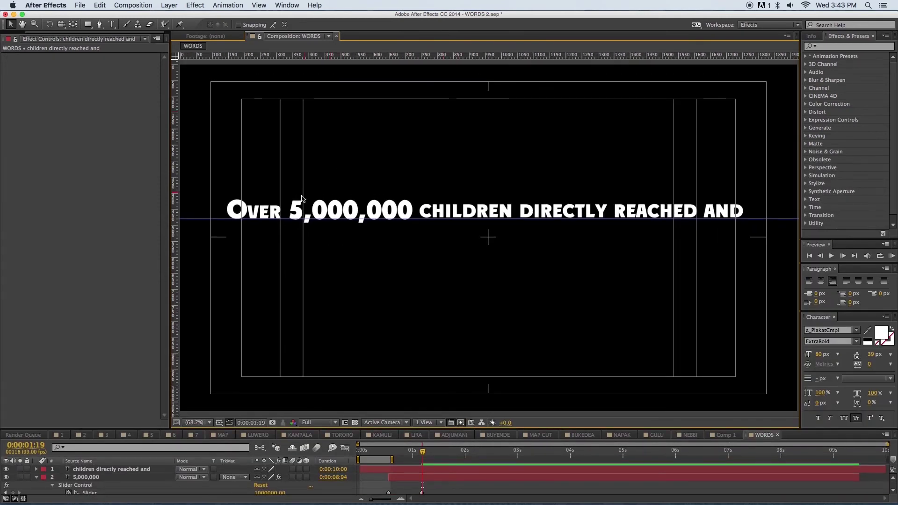
{"action": "left_click", "coordinate": [270, 209]}
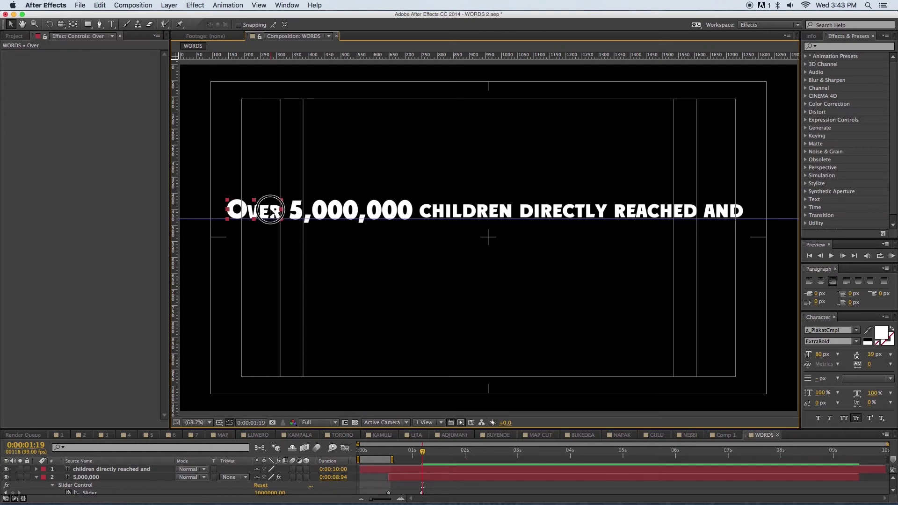
{"action": "left_click", "coordinate": [350, 209]}
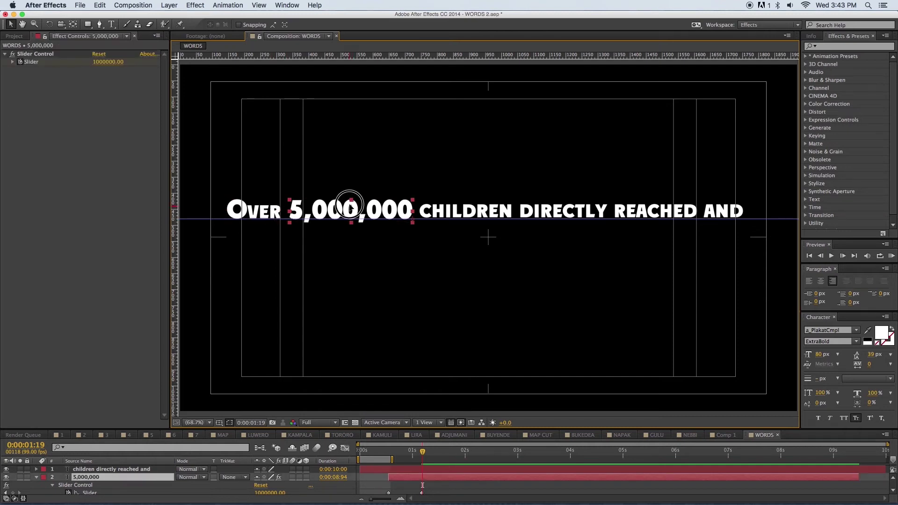
{"action": "left_click", "coordinate": [449, 211]}
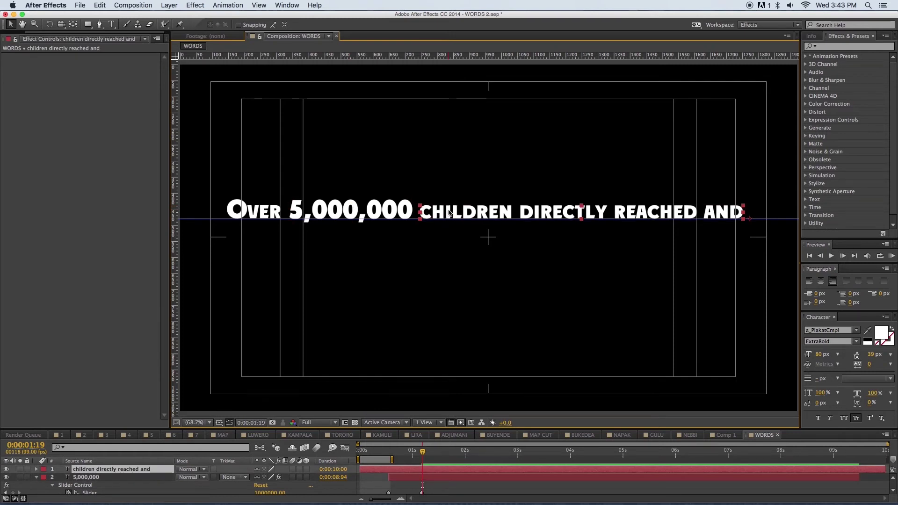
{"action": "left_click_drag", "start_coordinate": [229, 193], "coordinate": [742, 212]}
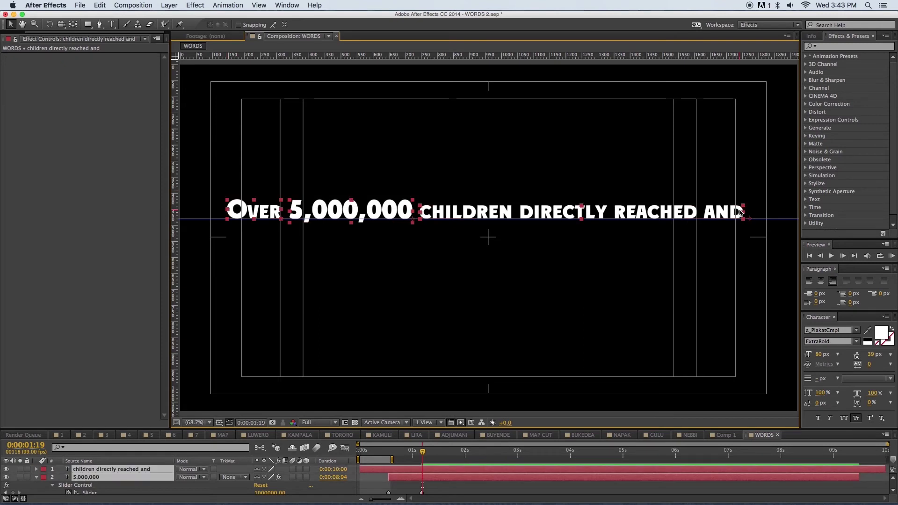
{"action": "key", "text": "Right"}
{"action": "key", "text": "Right"}
{"action": "key", "text": "Right"}
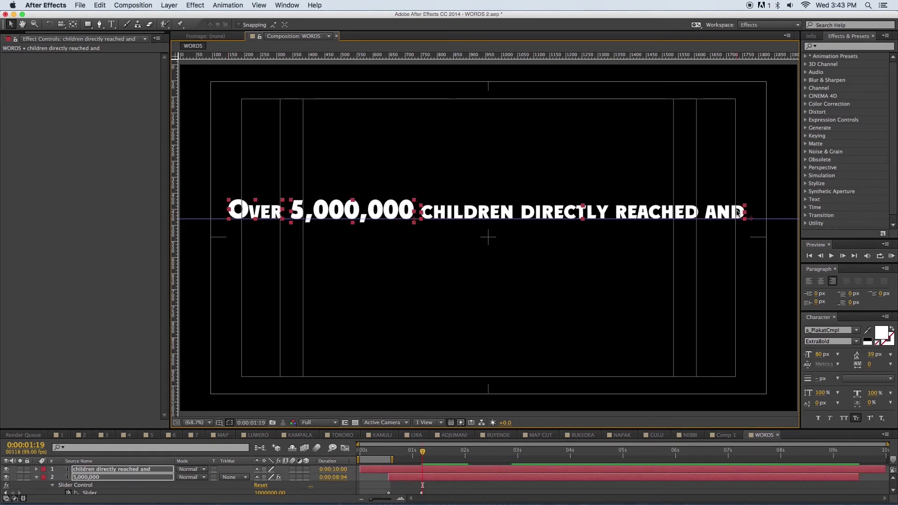
- Nudge all three text layers together slightly to the right and deselect them
{"action": "key", "text": "Right"}
{"action": "key", "text": "Right"}
{"action": "key", "text": "Right"}
{"action": "key", "text": "Right"}
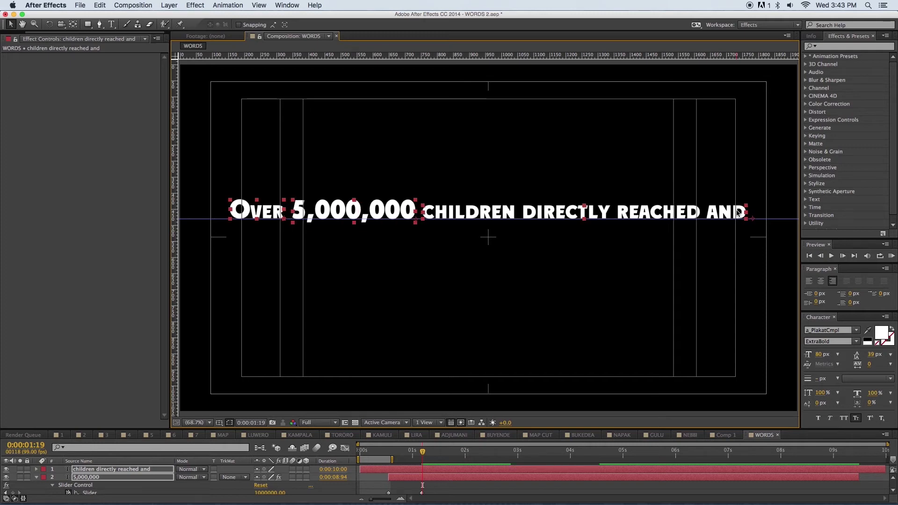
{"action": "left_click", "coordinate": [487, 276]}
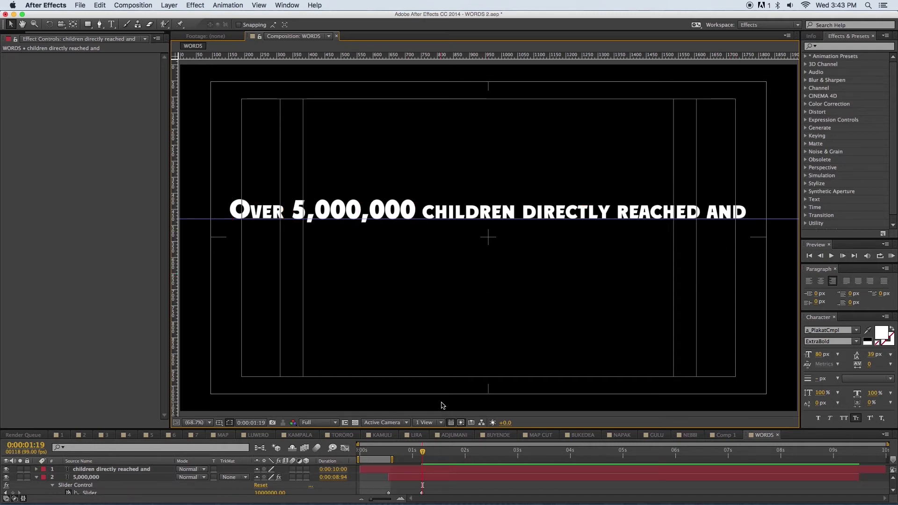
- Start the "children directly reached and" layer at the number's last Slider keyframe and paste the Over layer's Animator 1 onto it
{"action": "left_click_drag", "start_coordinate": [443, 429], "coordinate": [436, 341]}
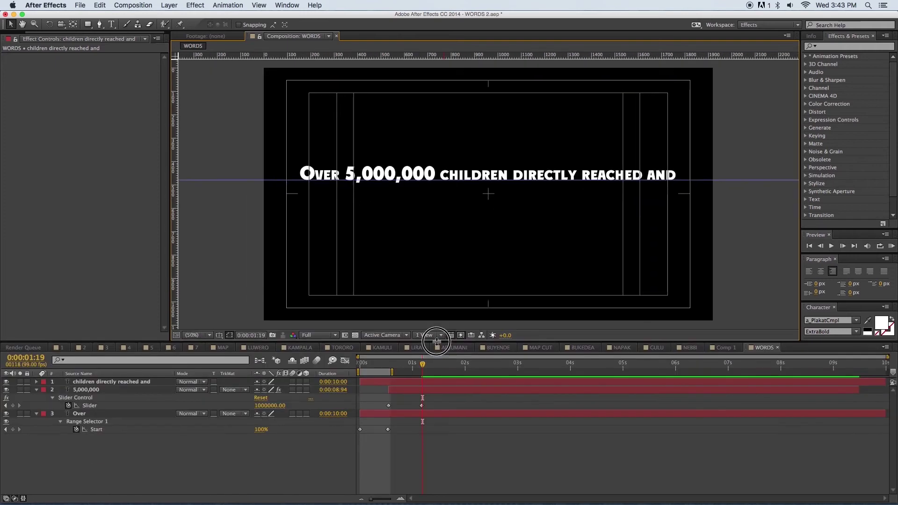
{"action": "left_click_drag", "start_coordinate": [422, 384], "coordinate": [471, 383]}
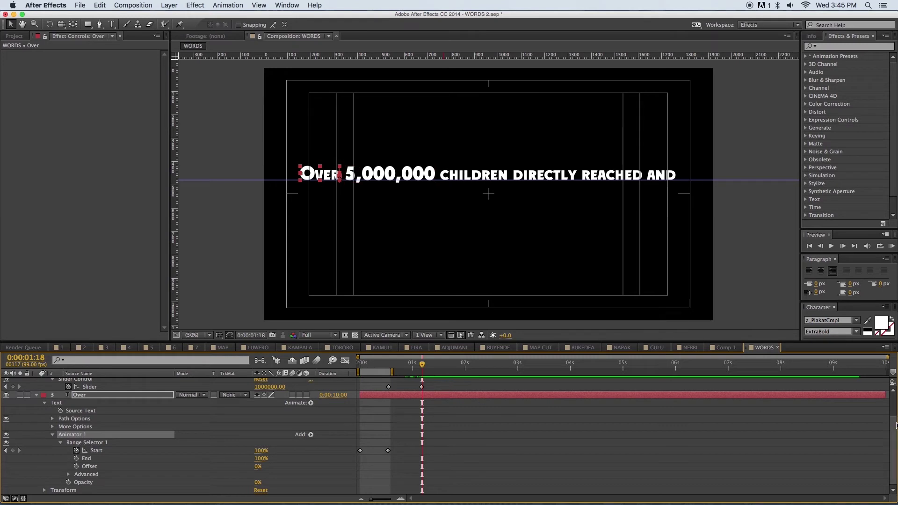
{"action": "left_click_drag", "start_coordinate": [895, 425], "coordinate": [888, 341]}
{"action": "left_click", "coordinate": [441, 384]}
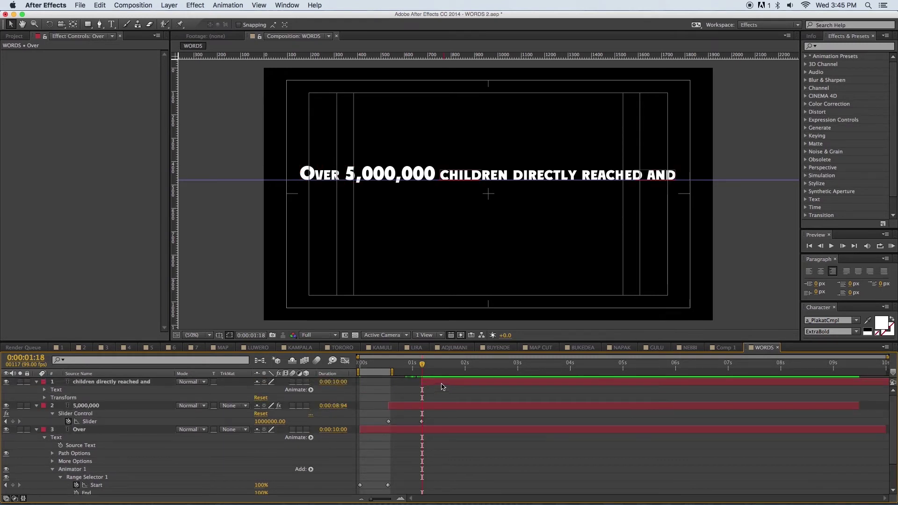
{"action": "left_click", "coordinate": [442, 385]}
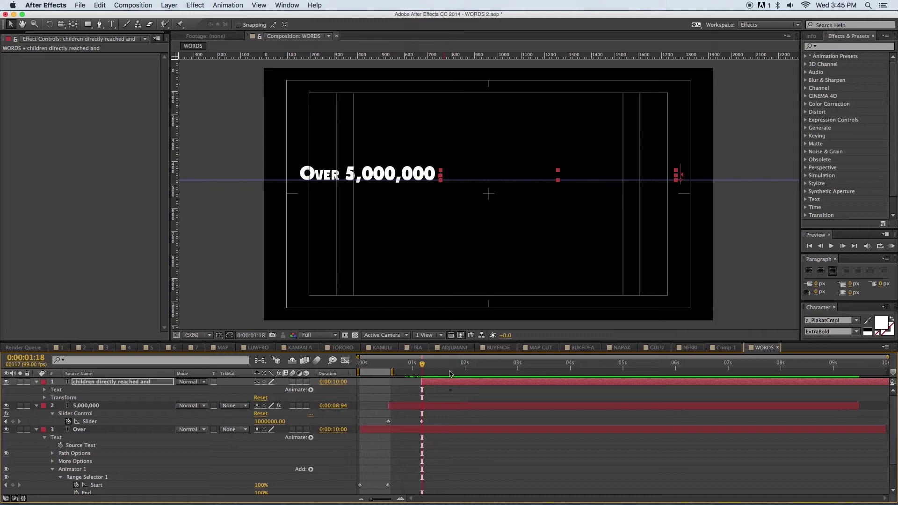
- Set the current time to 0:00:01:73, collapse the Over layer, and show only the keyframes of "children directly reached and"
{"action": "mouse_move", "coordinate": [423, 364]}
{"action": "left_mouse_down"}
{"action": "mouse_move", "coordinate": [405, 365]}
{"action": "mouse_move", "coordinate": [483, 367]}
{"action": "mouse_move", "coordinate": [451, 372]}
{"action": "left_mouse_up"}
{"action": "left_click", "coordinate": [509, 395]}
{"action": "left_click", "coordinate": [37, 430]}
{"action": "left_click", "coordinate": [461, 383]}
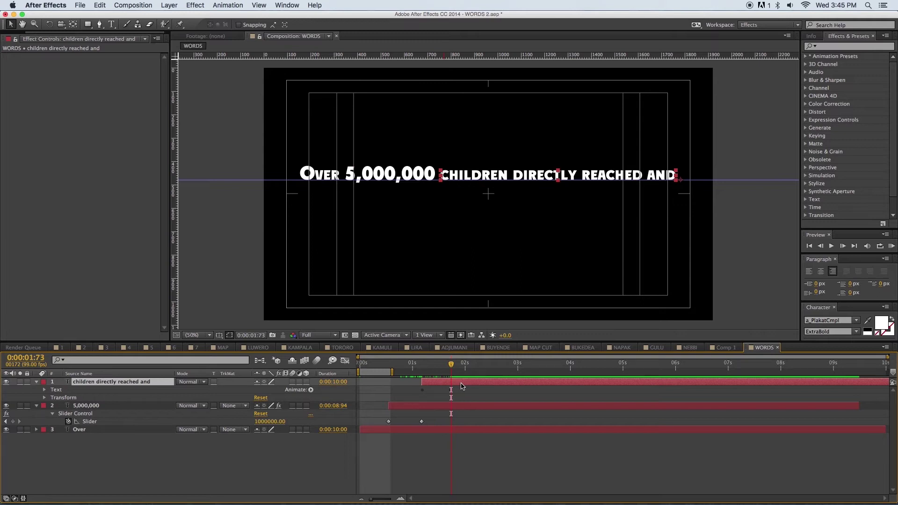
{"action": "key", "text": "u"}
- Duplicate the Over layer, place the copy at the top of the stack, and start it at 0:00:01:73
{"action": "left_click", "coordinate": [350, 200]}
{"action": "key", "text": "super+t"}
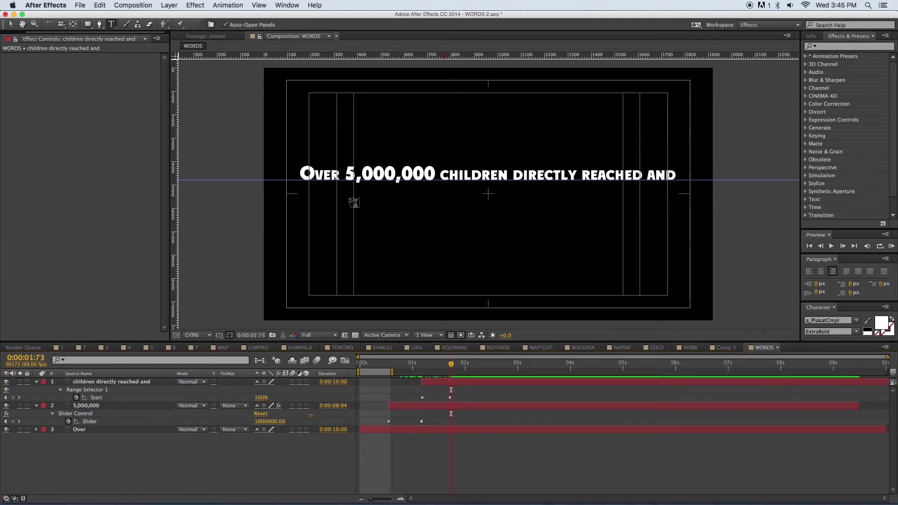
{"action": "left_click", "coordinate": [427, 429]}
{"action": "key", "text": "super+d"}
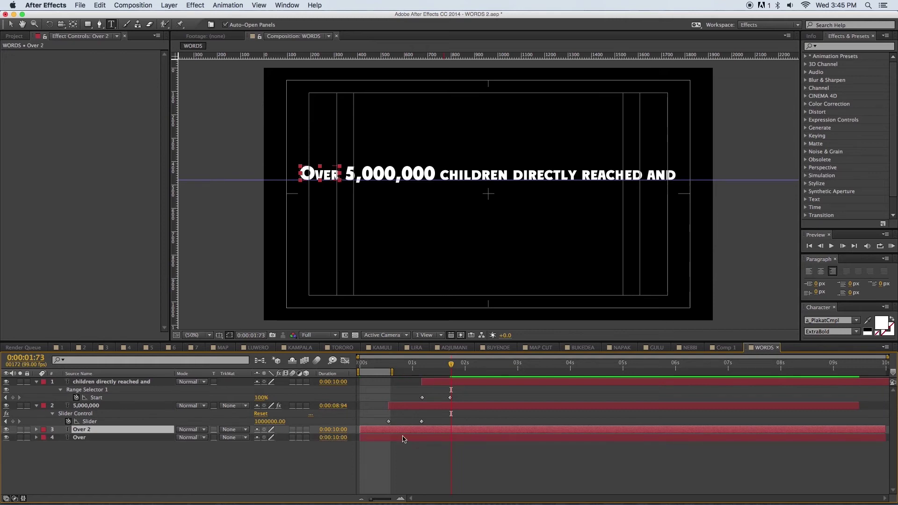
{"action": "left_click_drag", "start_coordinate": [367, 433], "coordinate": [362, 433]}
{"action": "left_click_drag", "start_coordinate": [139, 433], "coordinate": [140, 378]}
{"action": "left_click_drag", "start_coordinate": [456, 382], "coordinate": [549, 384]}
- Set the current time to 0:00:02:33 and position the duplicated Over text as the start of a second line below the first
{"action": "key", "text": "v"}
{"action": "left_click_drag", "start_coordinate": [313, 177], "coordinate": [317, 209]}
{"action": "left_click_drag", "start_coordinate": [462, 365], "coordinate": [482, 368]}
{"action": "left_click_drag", "start_coordinate": [318, 208], "coordinate": [365, 209]}
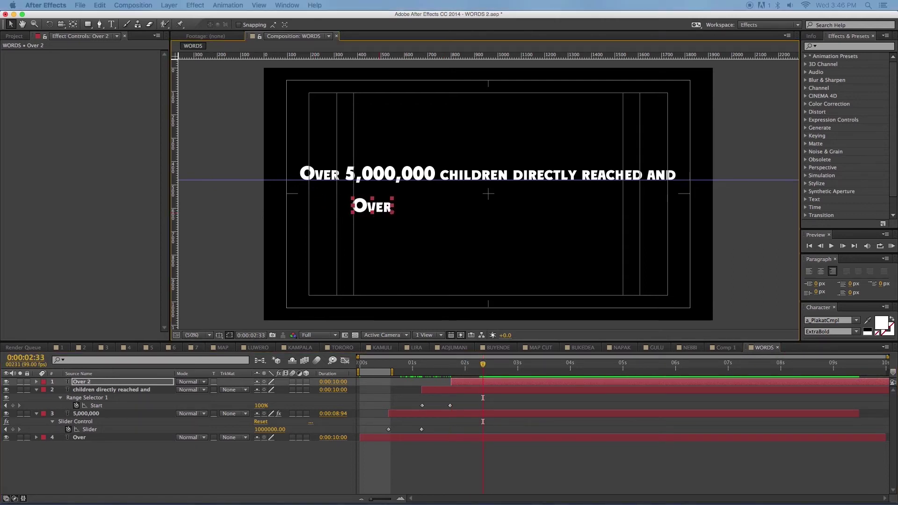
- Duplicate the 5,000,000 layer and place the copy at the top of the layer stack
{"action": "left_click", "coordinate": [478, 417]}
{"action": "left_click", "coordinate": [441, 417]}
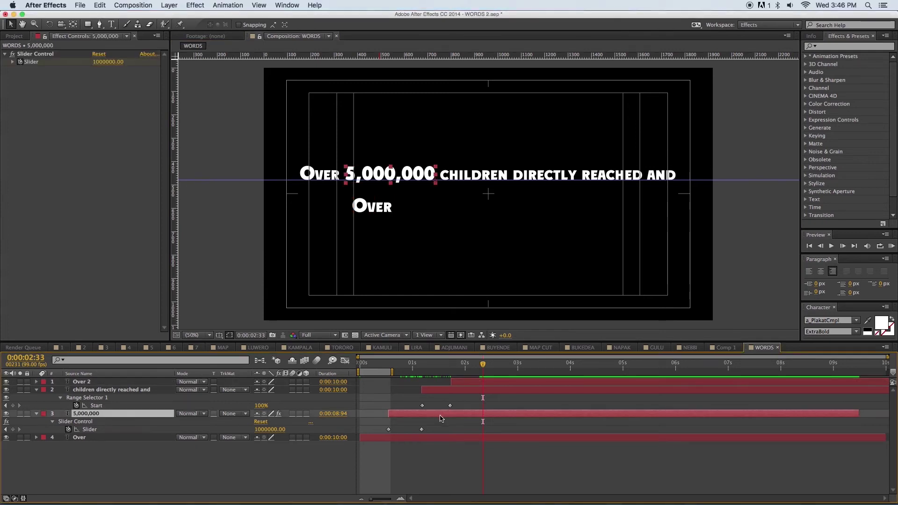
{"action": "key", "text": "super+d"}
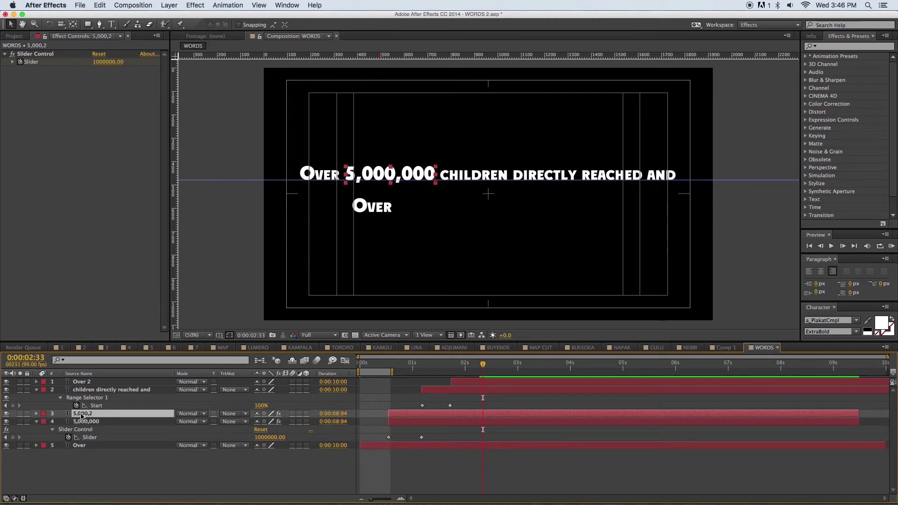
{"action": "left_click_drag", "start_coordinate": [79, 417], "coordinate": [85, 382]}
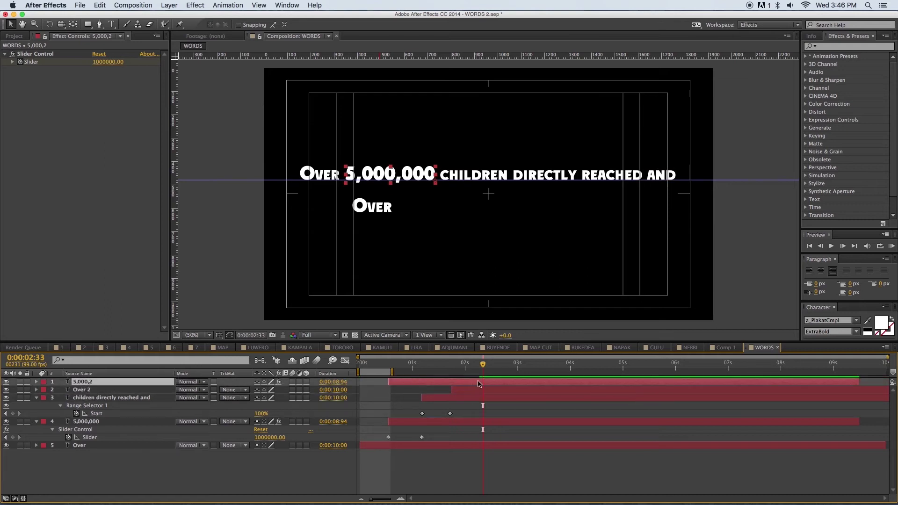
- Start the duplicated number layer near 0:00:02:33, after Over 2's last keyframe, and reveal the keyframes of both duplicated layers
{"action": "left_click", "coordinate": [492, 393]}
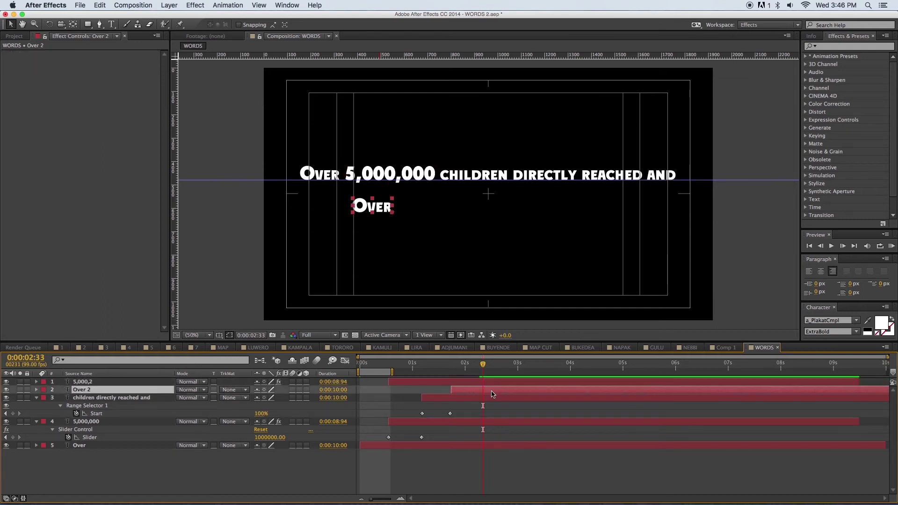
{"action": "key", "text": "u"}
{"action": "left_click_drag", "start_coordinate": [492, 382], "coordinate": [580, 388]}
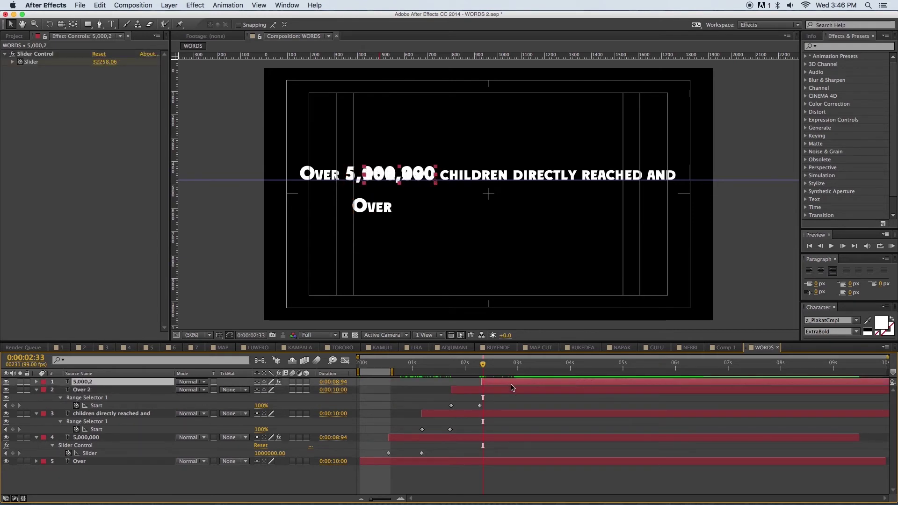
{"action": "key", "text": "u"}
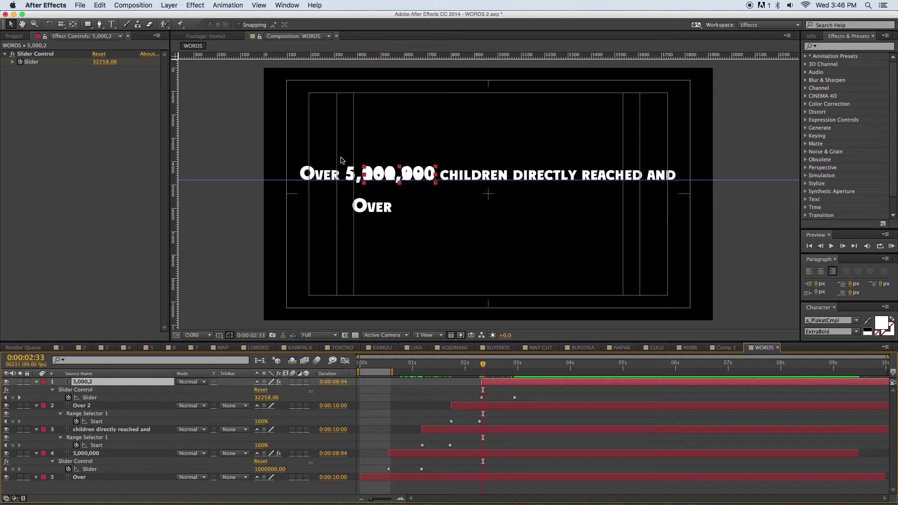
- Move the original 5,000,000 layer's text down beside the second-line Over and select its characters
{"action": "left_click_drag", "start_coordinate": [354, 174], "coordinate": [405, 205]}
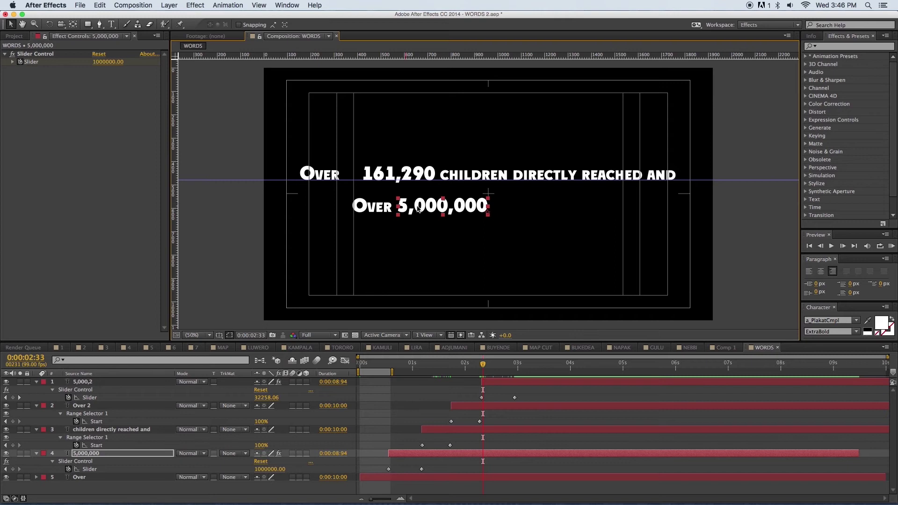
{"action": "double_click", "coordinate": [408, 206]}
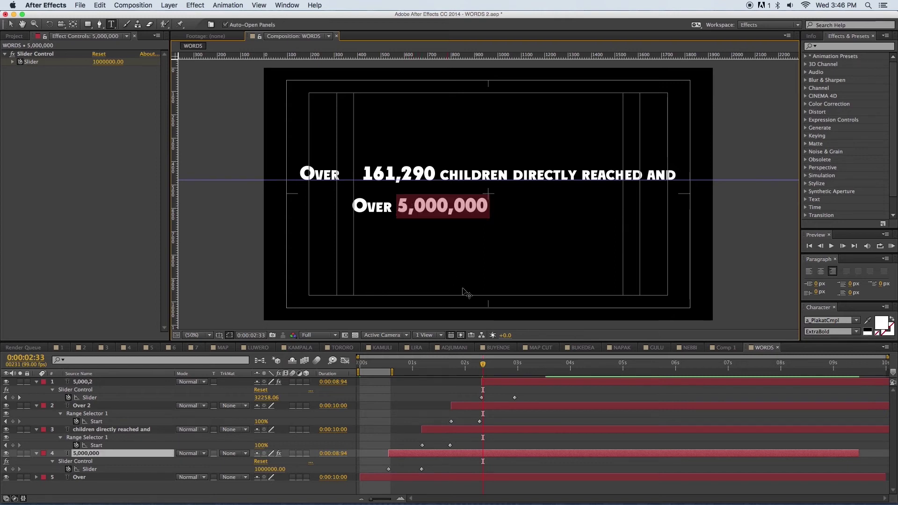
- Rename the duplicated number layer, beginning its new name with 1
{"action": "left_click", "coordinate": [173, 383]}
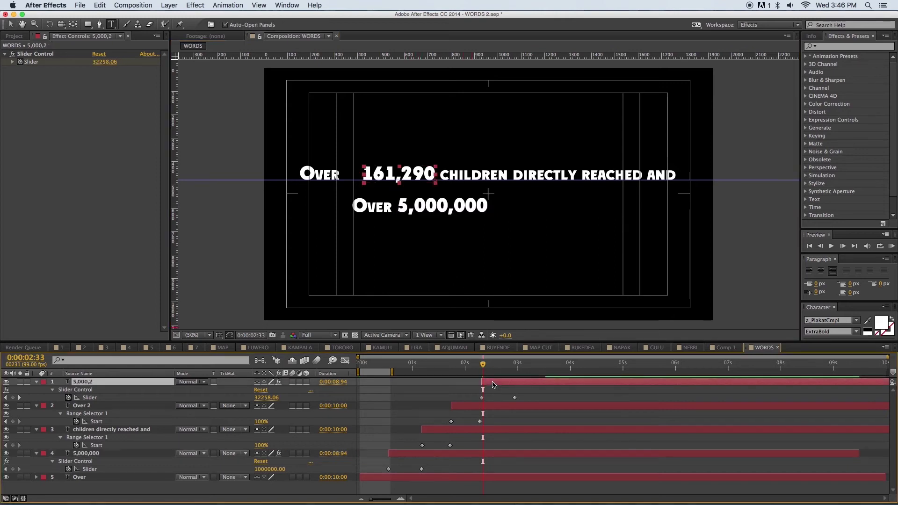
{"action": "right_click", "coordinate": [86, 383]}
{"action": "left_click", "coordinate": [81, 383]}
{"action": "right_click", "coordinate": [82, 382]}
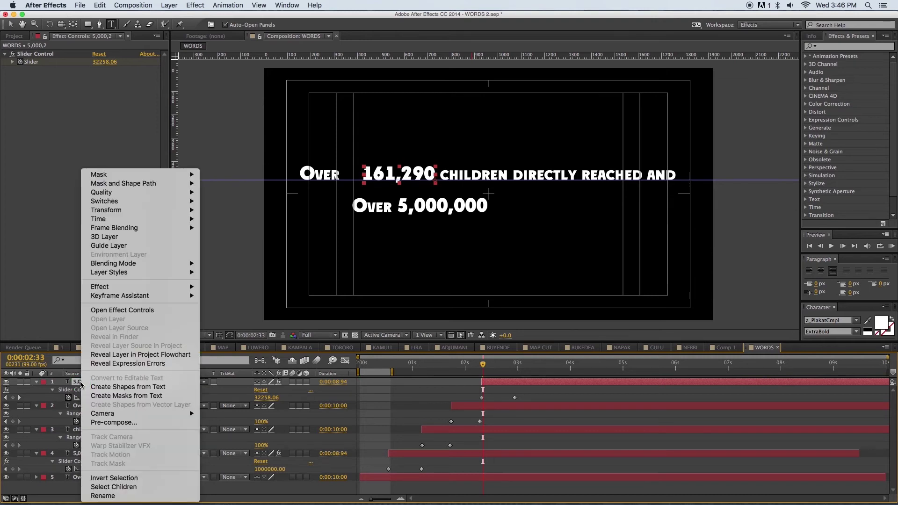
{"action": "left_click", "coordinate": [115, 497]}
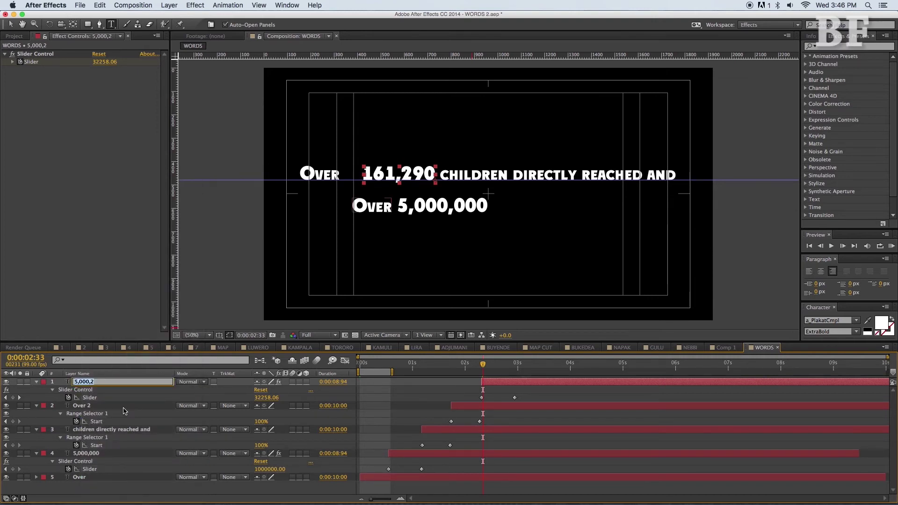
{"action": "type", "text": "1"}
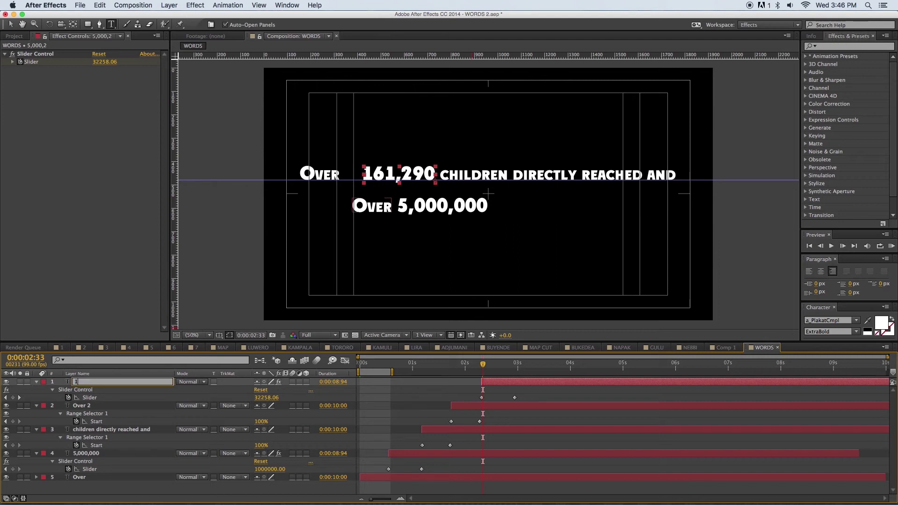
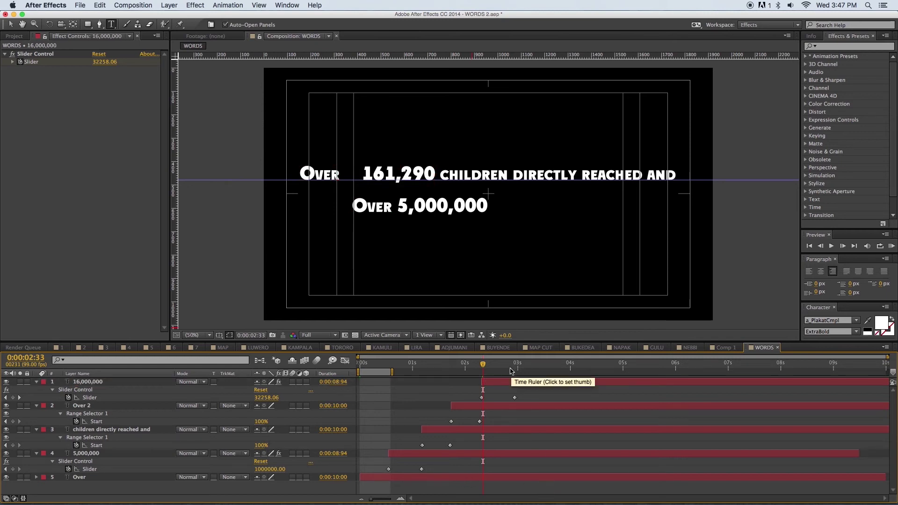
- Go to the number layer's last slider keyframe near 0:00:02:92 and look through the layer's text and effect properties
{"action": "left_click_drag", "start_coordinate": [484, 364], "coordinate": [519, 368]}
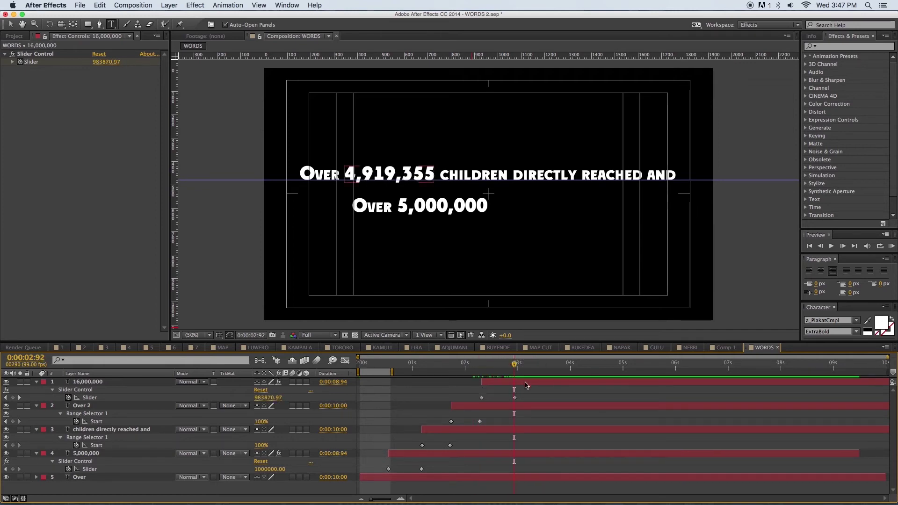
{"action": "left_click", "coordinate": [525, 383]}
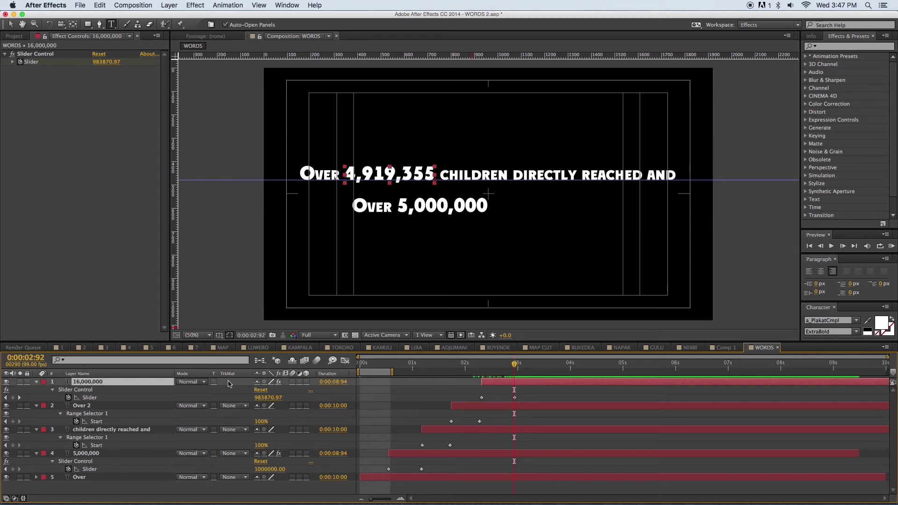
{"action": "left_click", "coordinate": [36, 382]}
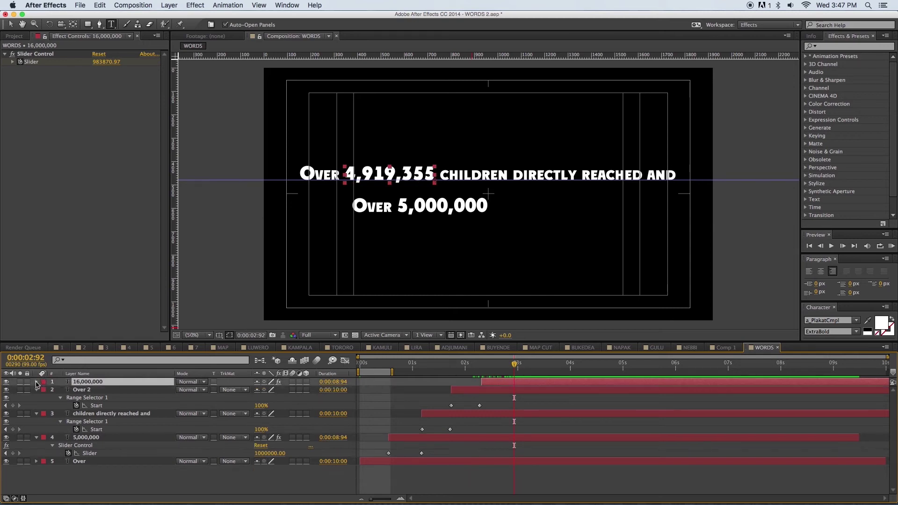
{"action": "left_click", "coordinate": [37, 382]}
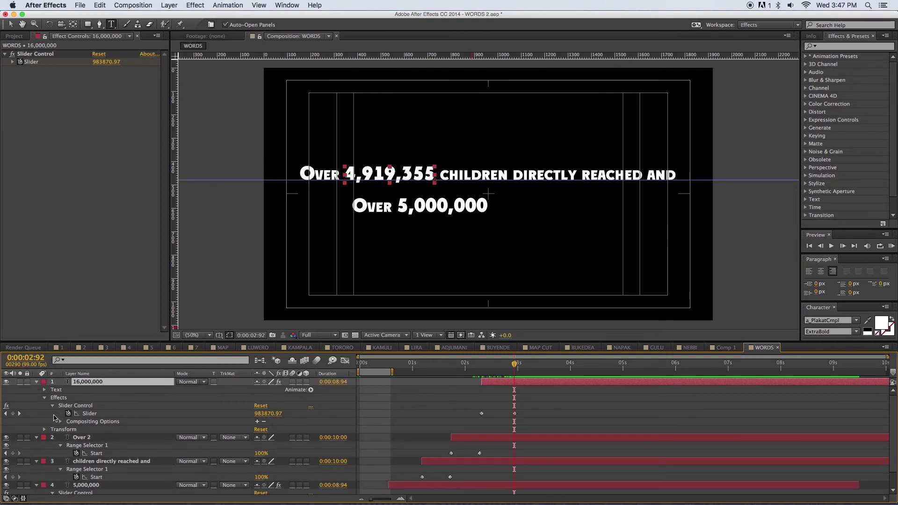
{"action": "left_click", "coordinate": [45, 390]}
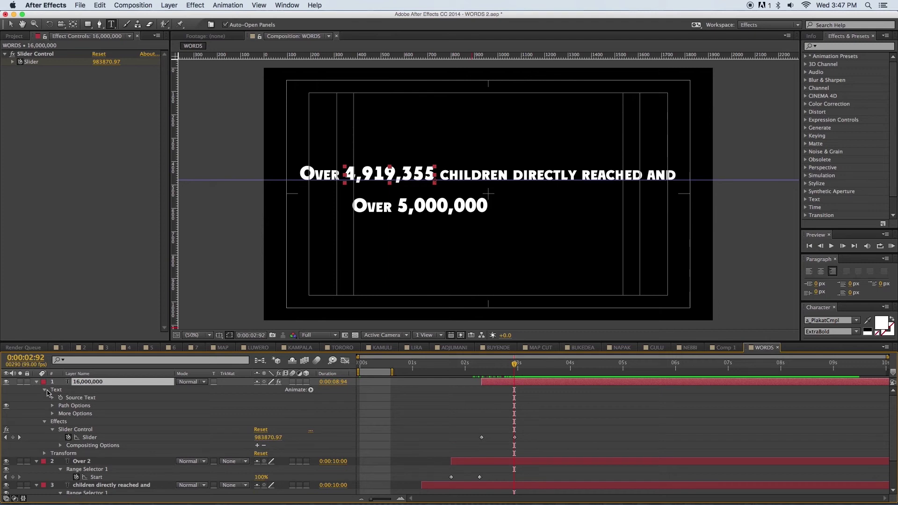
{"action": "left_click_drag", "start_coordinate": [525, 342], "coordinate": [527, 290]}
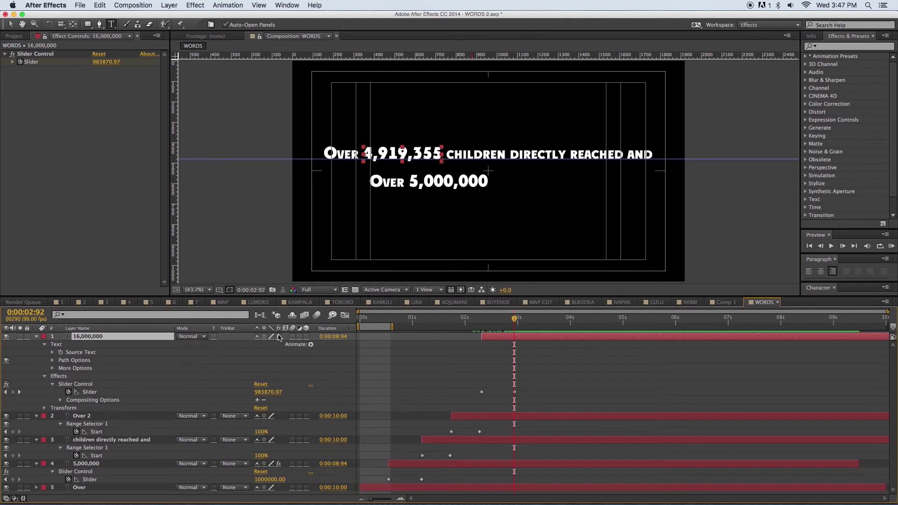
{"action": "left_click", "coordinate": [36, 337]}
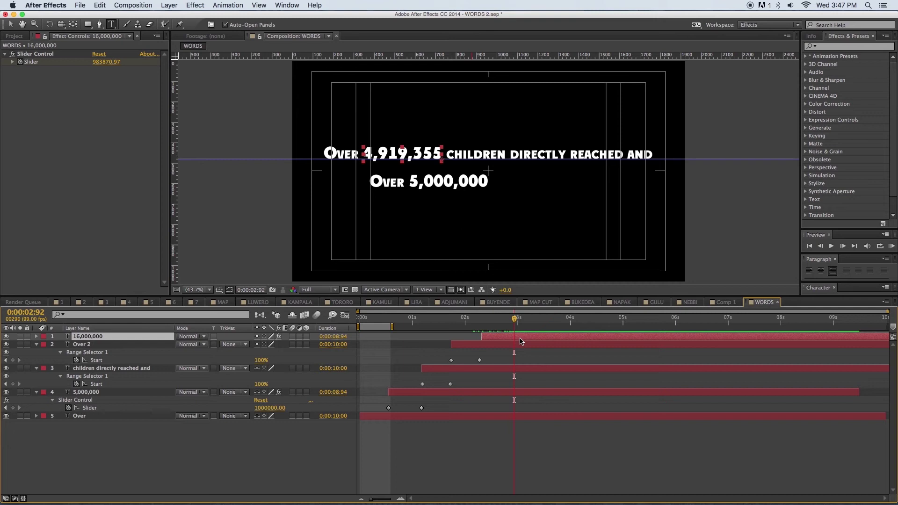
- Place the 16,000,000 layer's number beside the second-line Over and return the 5,000,000 number to its gap in the first line
{"action": "key", "text": "v"}
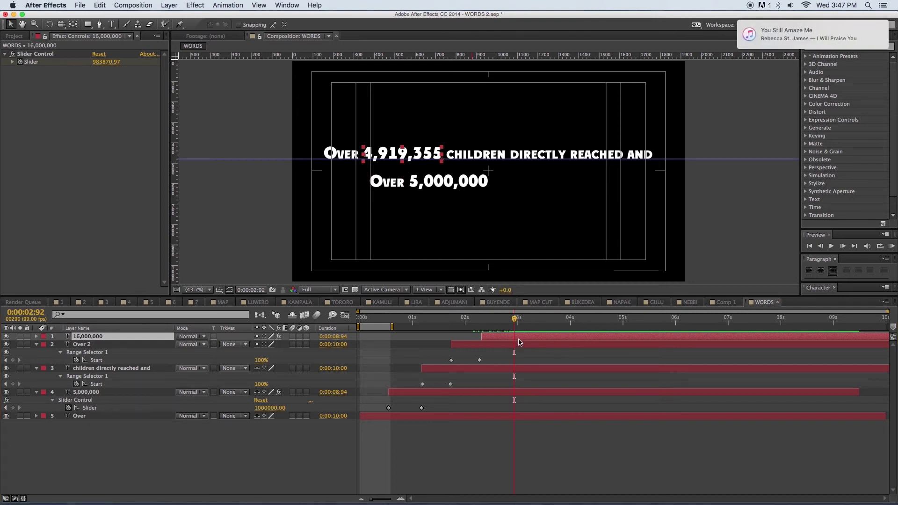
{"action": "mouse_move", "coordinate": [442, 182]}
{"action": "left_mouse_down"}
{"action": "mouse_move", "coordinate": [410, 166]}
{"action": "mouse_move", "coordinate": [395, 143]}
{"action": "mouse_move", "coordinate": [428, 179]}
{"action": "mouse_move", "coordinate": [449, 184]}
{"action": "left_mouse_up"}
{"action": "scroll", "coordinate": [454, 184], "scroll_direction": "down", "scroll_amount": 1}
{"action": "scroll", "coordinate": [454, 185], "scroll_direction": "up", "scroll_amount": 2}
{"action": "scroll", "coordinate": [455, 185], "scroll_direction": "down", "scroll_amount": 3}
{"action": "scroll", "coordinate": [455, 184], "scroll_direction": "up", "scroll_amount": 5}
{"action": "scroll", "coordinate": [455, 184], "scroll_direction": "down", "scroll_amount": 3}
{"action": "scroll", "coordinate": [455, 185], "scroll_direction": "up", "scroll_amount": 2}
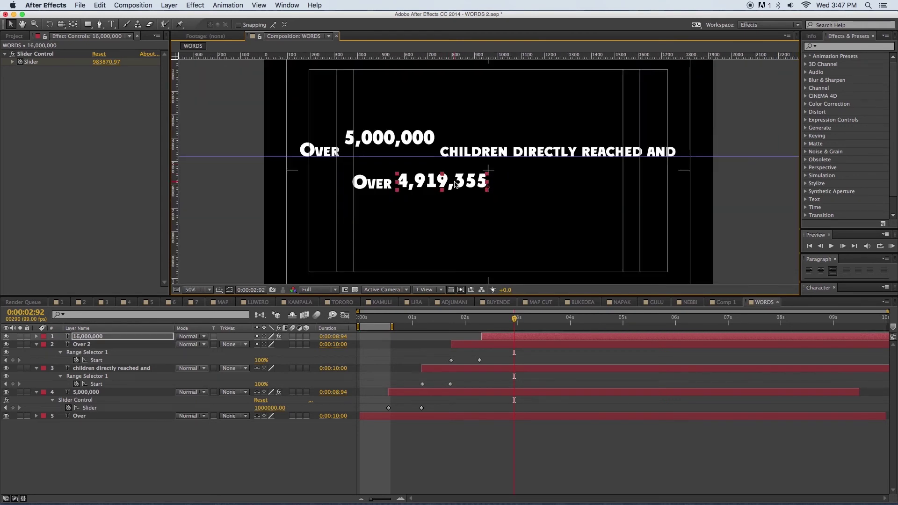
{"action": "left_click_drag", "start_coordinate": [394, 136], "coordinate": [394, 148]}
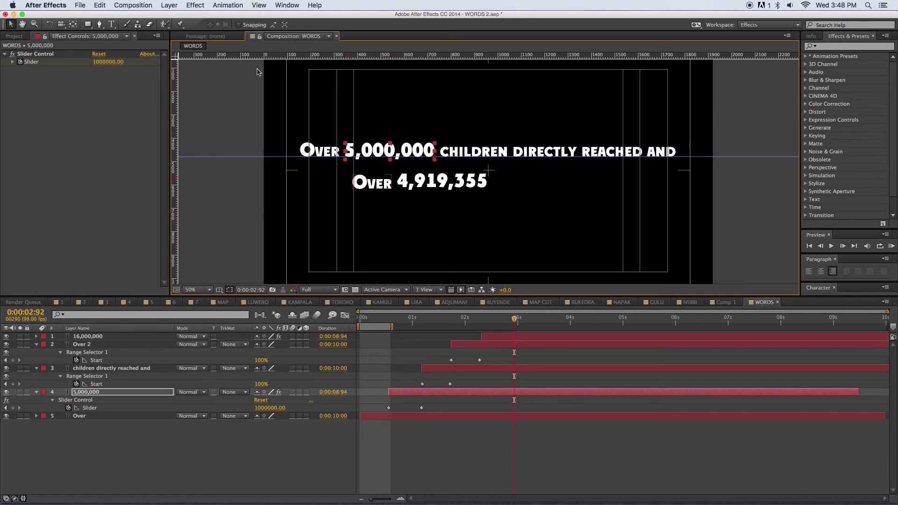
- Move the horizontal guide down to the second line's baseline and align the 16,000,000 layer's number with it
{"action": "left_click", "coordinate": [234, 156]}
{"action": "left_click_drag", "start_coordinate": [235, 157], "coordinate": [240, 189]}
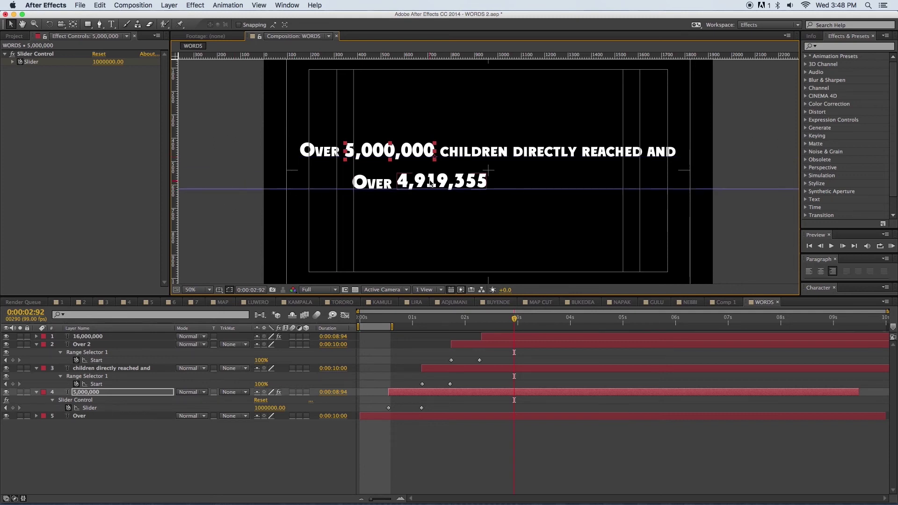
{"action": "left_click", "coordinate": [429, 183]}
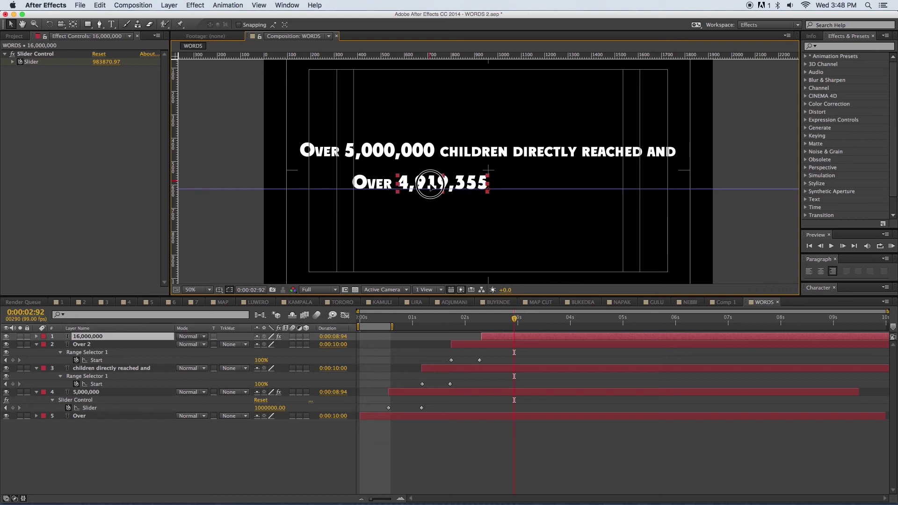
{"action": "left_click", "coordinate": [433, 180]}
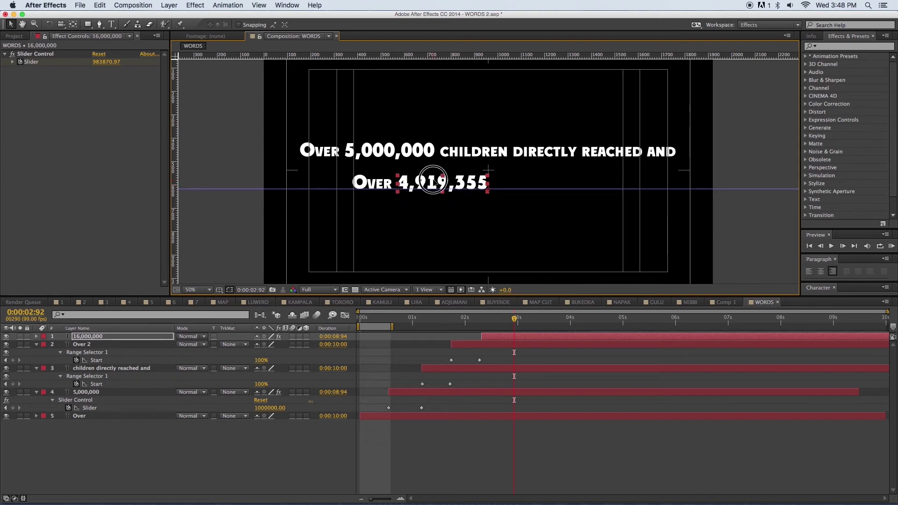
- Change the slider multiplier in the 16,000,000 layer's Source Text expression to 16
{"action": "left_click", "coordinate": [528, 339]}
{"action": "left_click", "coordinate": [39, 336]}
{"action": "left_click", "coordinate": [38, 337]}
{"action": "left_click", "coordinate": [37, 337]}
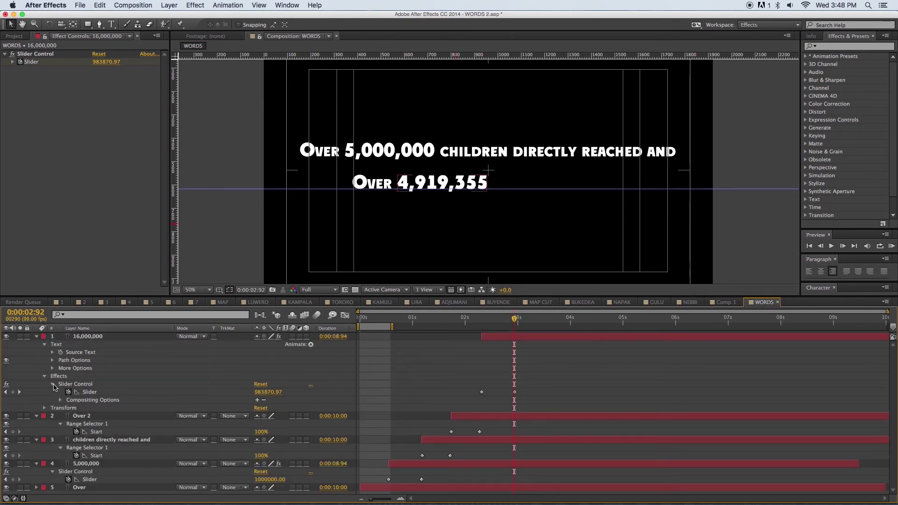
{"action": "left_click", "coordinate": [44, 376]}
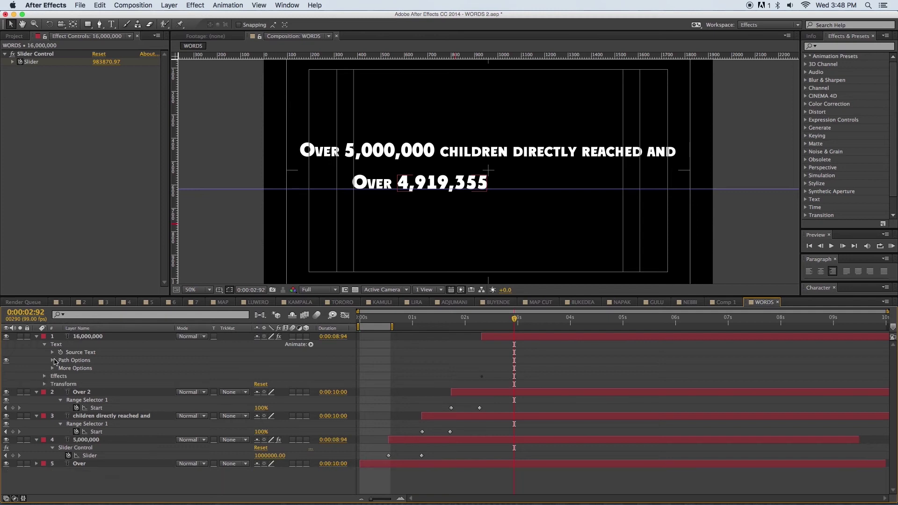
{"action": "left_click", "coordinate": [52, 354]}
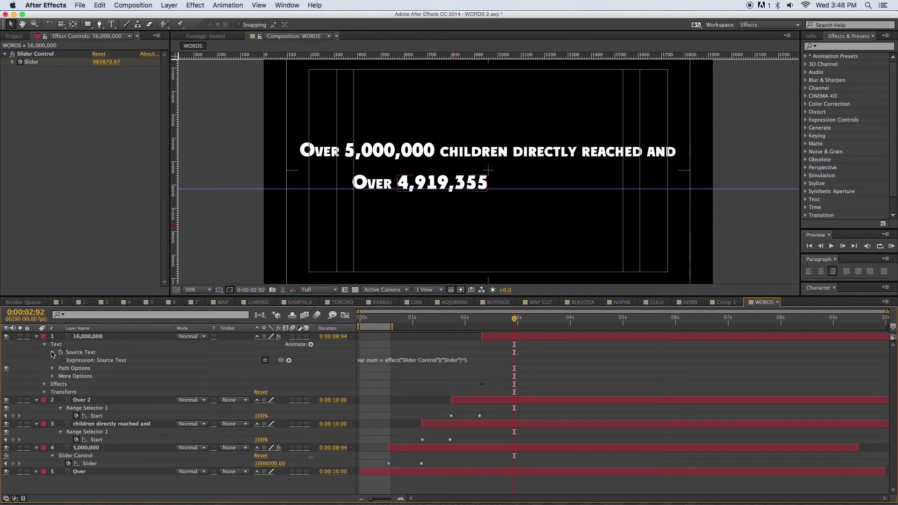
{"action": "left_click", "coordinate": [403, 362]}
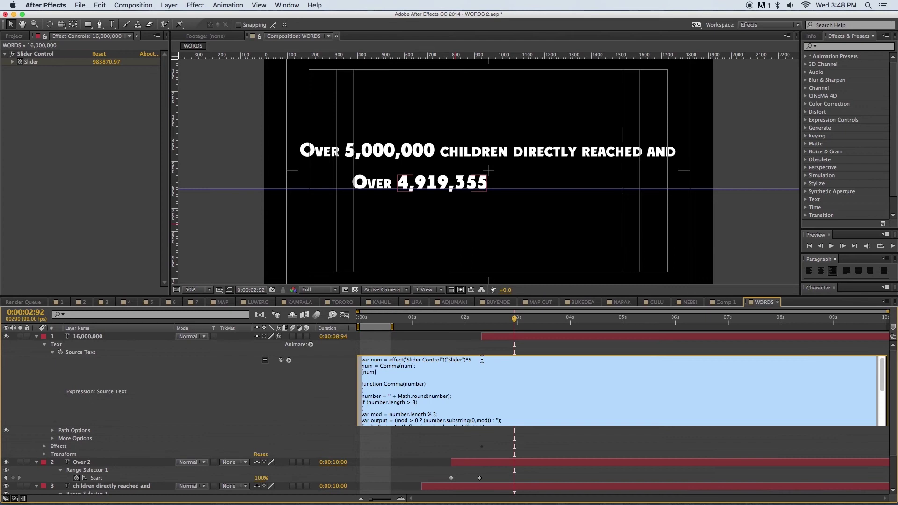
{"action": "left_click", "coordinate": [480, 360]}
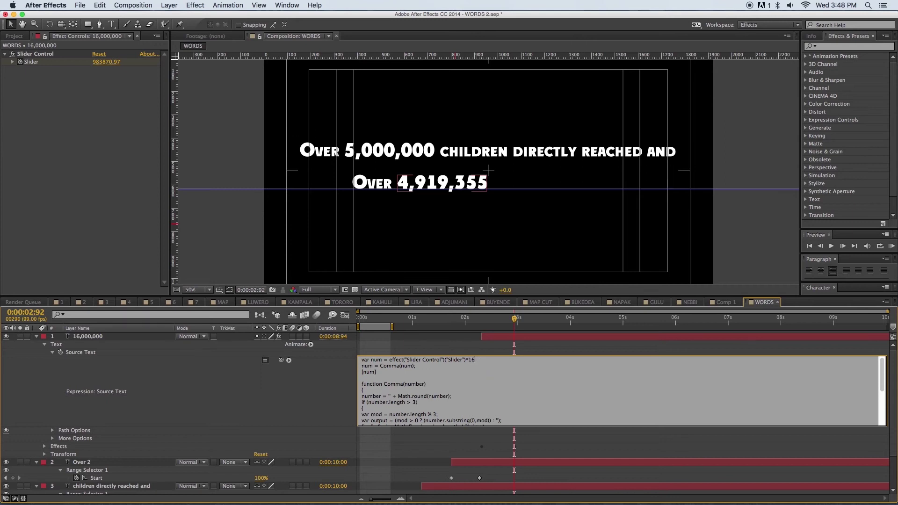
{"action": "left_click", "coordinate": [461, 350]}
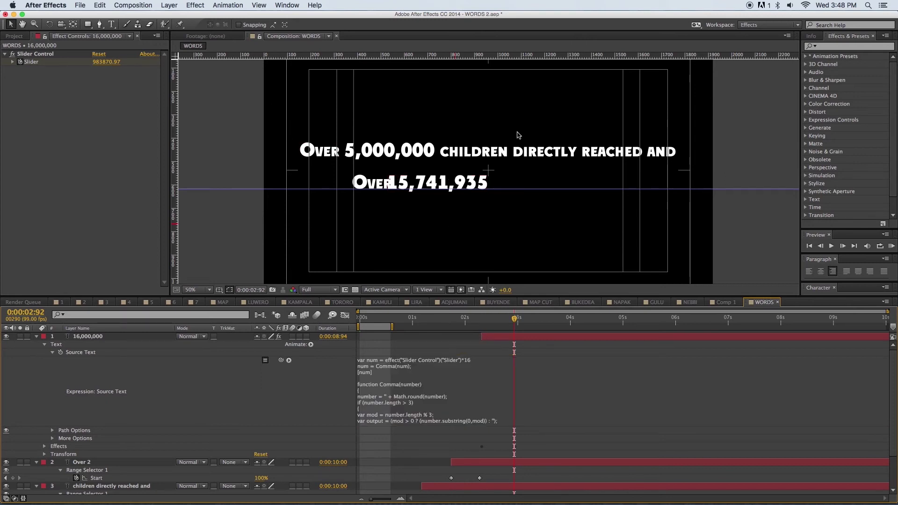
- Shift the second-line number right to clear Over, reveal its slider keyframes and scrub through the count to 0:00:02:94
{"action": "left_click_drag", "start_coordinate": [422, 184], "coordinate": [434, 181]}
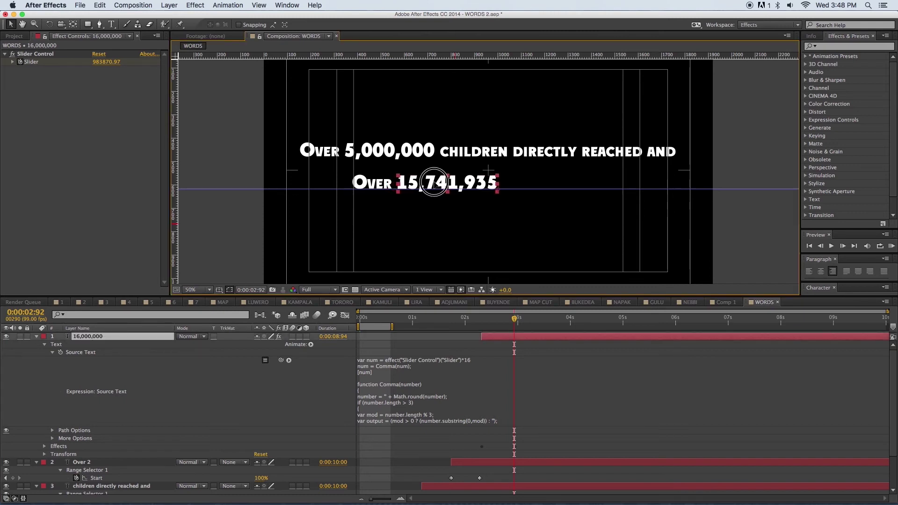
{"action": "mouse_move", "coordinate": [514, 323]}
{"action": "left_mouse_down"}
{"action": "mouse_move", "coordinate": [525, 322]}
{"action": "mouse_move", "coordinate": [466, 326]}
{"action": "mouse_move", "coordinate": [522, 322]}
{"action": "left_mouse_up"}
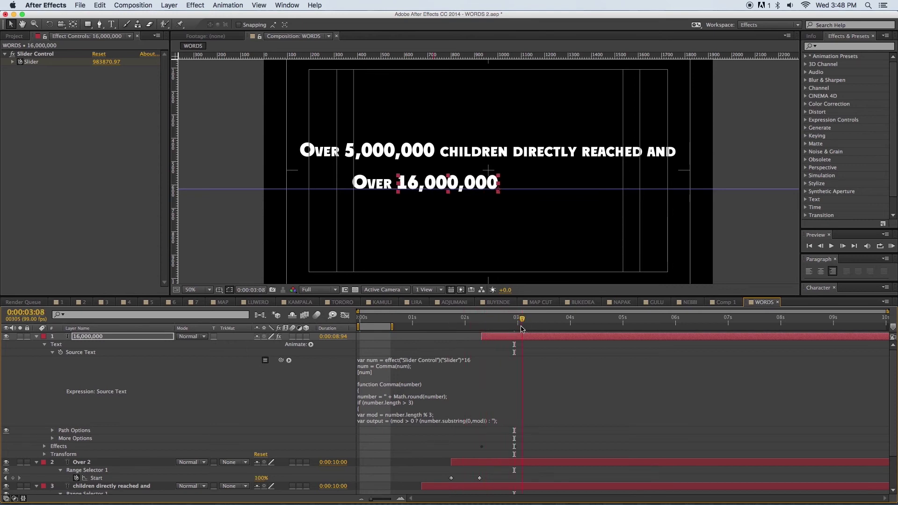
{"action": "left_click", "coordinate": [37, 336]}
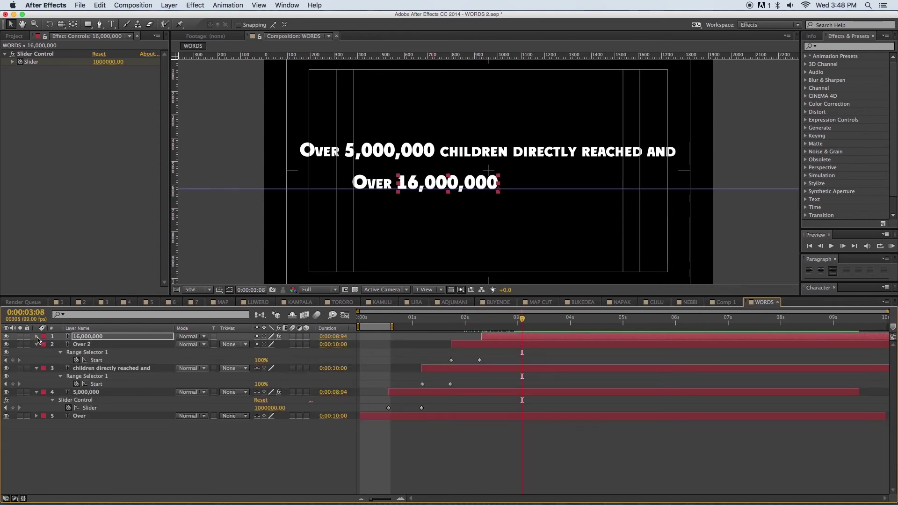
{"action": "left_click_drag", "start_coordinate": [525, 322], "coordinate": [506, 350]}
{"action": "key", "text": "u"}
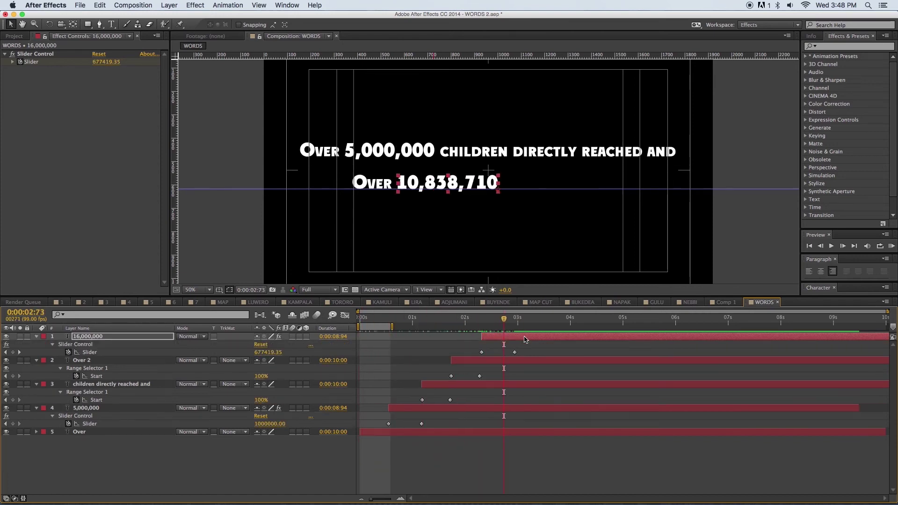
{"action": "left_click_drag", "start_coordinate": [503, 320], "coordinate": [515, 323]}
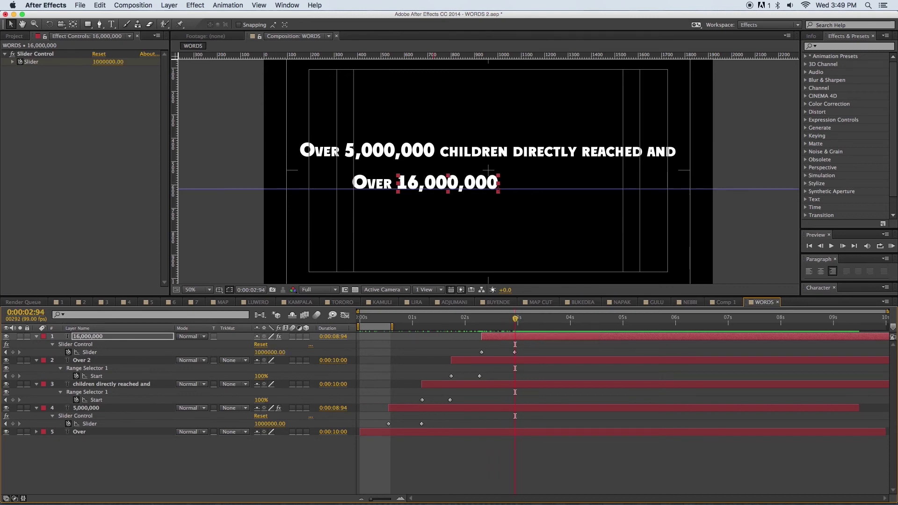
- Duplicate the "children directly reached and" layer, put the copy at the top of the stack and start it at 0:00:02:97
{"action": "key", "text": "super+Tab"}
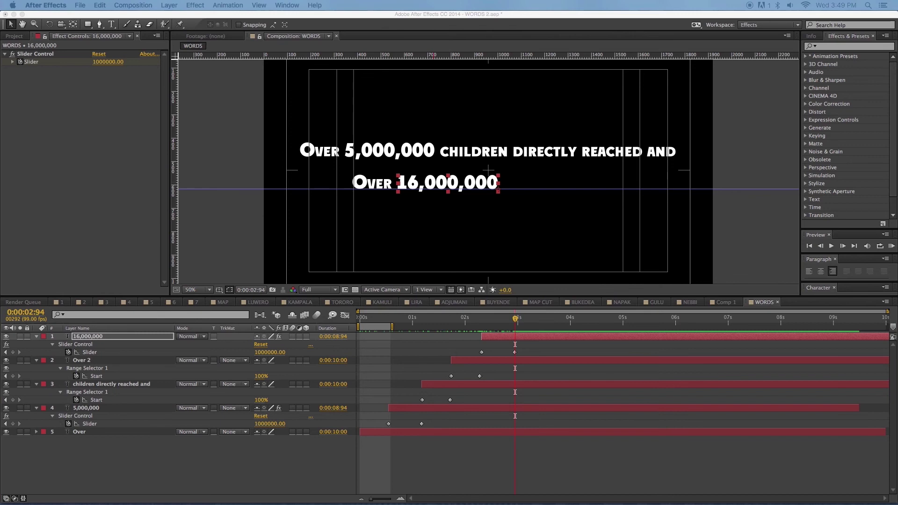
{"action": "left_click", "coordinate": [517, 318]}
{"action": "left_click", "coordinate": [502, 154]}
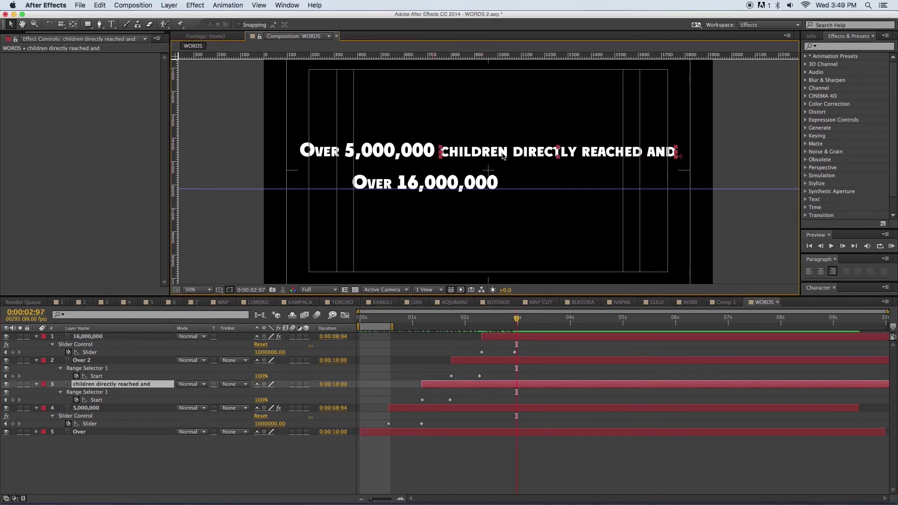
{"action": "left_click", "coordinate": [527, 384]}
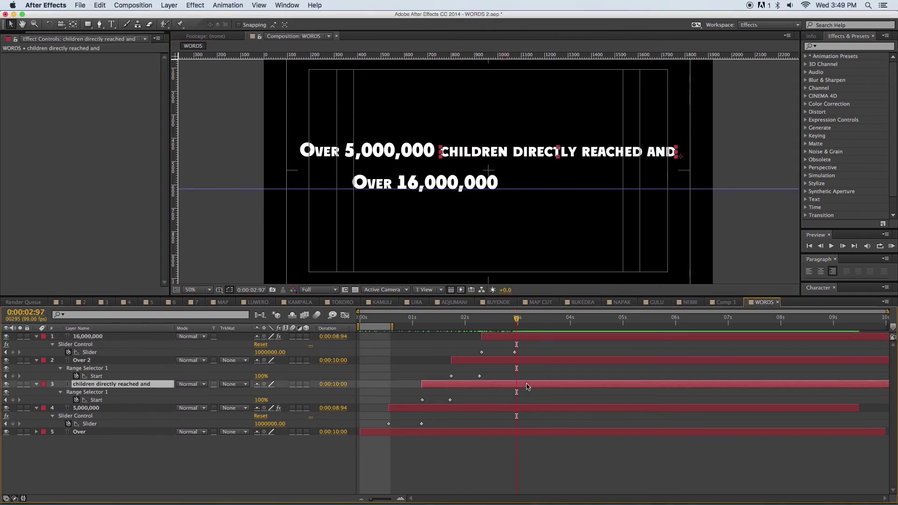
{"action": "key", "text": "super+d"}
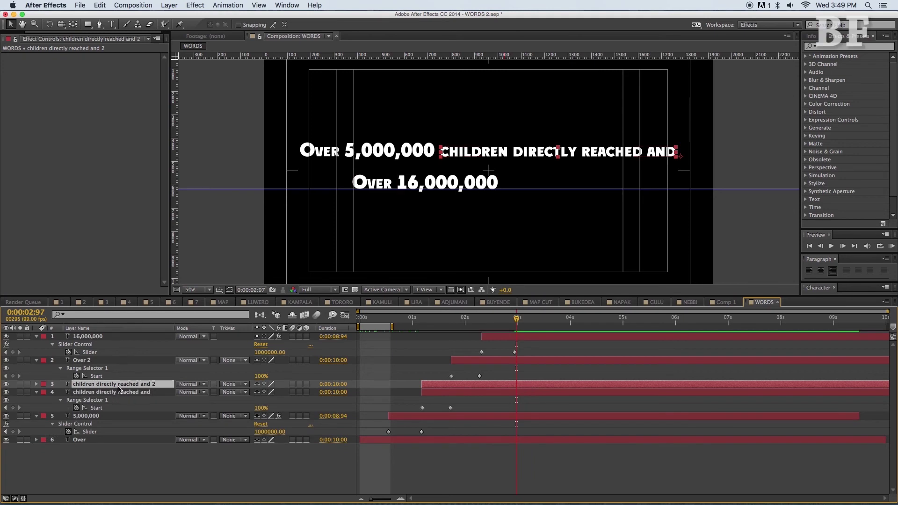
{"action": "left_click_drag", "start_coordinate": [121, 341], "coordinate": [121, 334]}
{"action": "left_click_drag", "start_coordinate": [533, 336], "coordinate": [624, 338]}
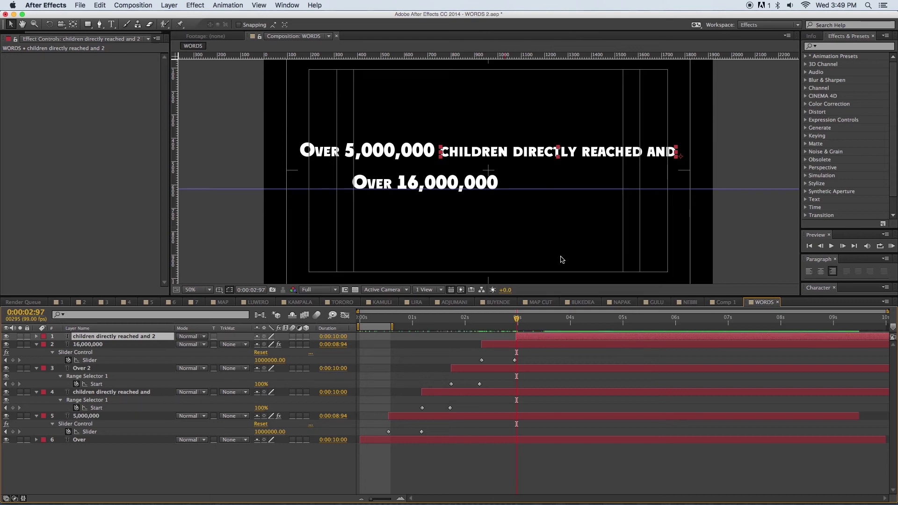
- Lower the duplicated phrase to the second line, reveal its Range Selector keyframes and go to its last one at 0:00:03:51
{"action": "key", "text": "shift+Down"}
{"action": "key", "text": "shift+Down"}
{"action": "key", "text": "shift+Down"}
{"action": "key", "text": "shift+Down"}
{"action": "key", "text": "shift+Down"}
{"action": "key", "text": "shift+Down"}
{"action": "key", "text": "shift+Down"}
{"action": "key", "text": "shift+Down"}
{"action": "left_click", "coordinate": [549, 357]}
{"action": "left_click", "coordinate": [533, 336]}
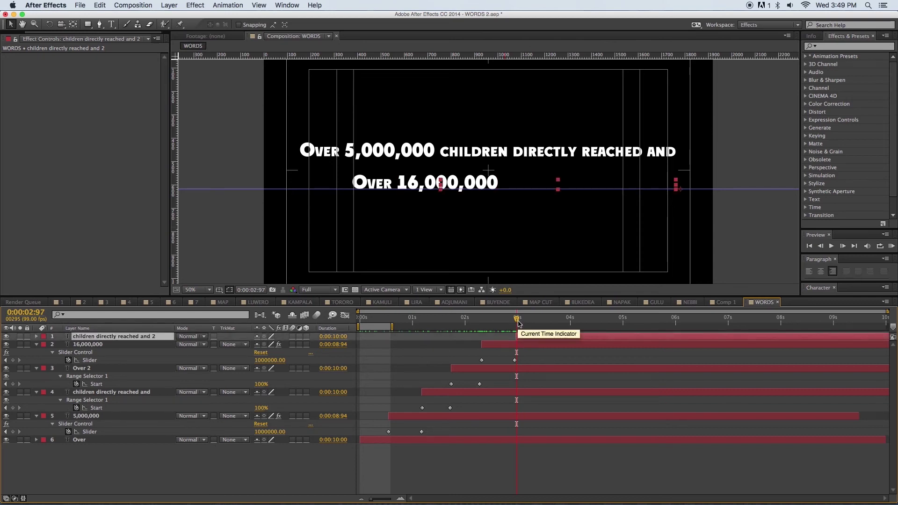
{"action": "key", "text": "u"}
{"action": "left_click_drag", "start_coordinate": [518, 323], "coordinate": [545, 322]}
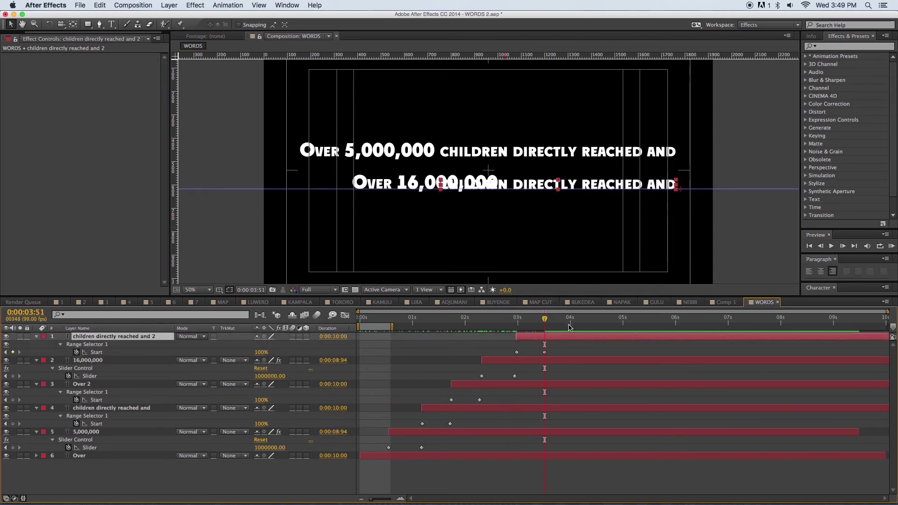
- Place the duplicated phrase right after 16,000,000, and shift the whole second line left to center it under the first
{"action": "left_click_drag", "start_coordinate": [534, 183], "coordinate": [594, 183]}
{"action": "left_click_drag", "start_coordinate": [345, 174], "coordinate": [491, 185]}
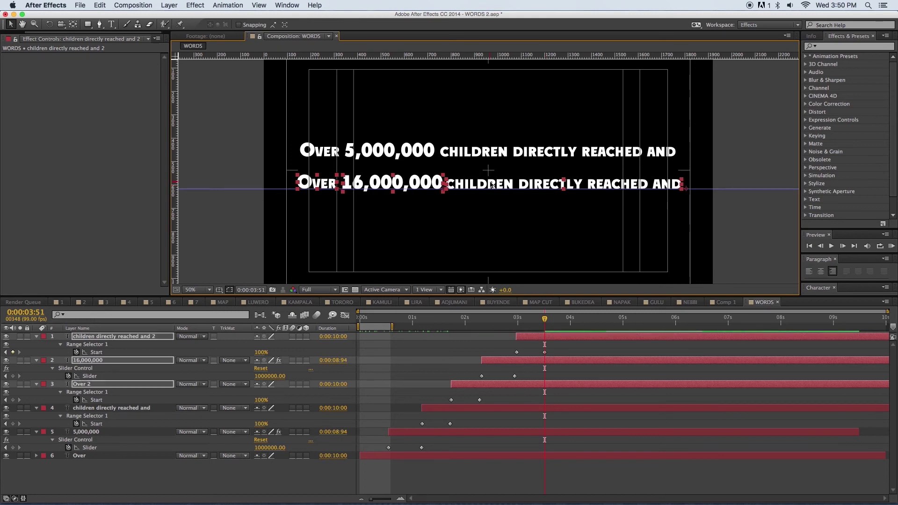
{"action": "left_click", "coordinate": [475, 221]}
- Replace the duplicated second-line phrase with "indirect beneficiaries of high impact programmes in"
{"action": "left_click", "coordinate": [477, 184]}
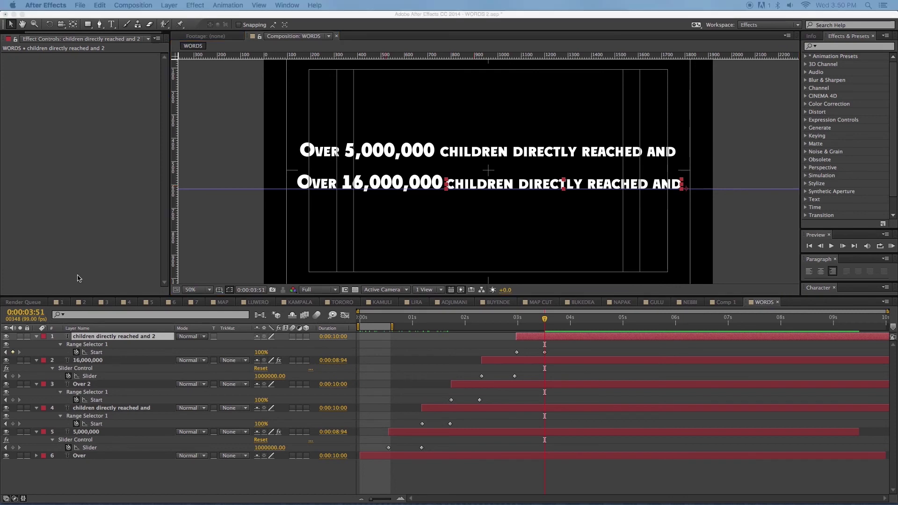
{"action": "key", "text": "period"}
{"action": "key", "text": "period"}
{"action": "key", "text": "comma"}
{"action": "key", "text": "comma"}
{"action": "key", "text": "period"}
{"action": "key", "text": "period"}
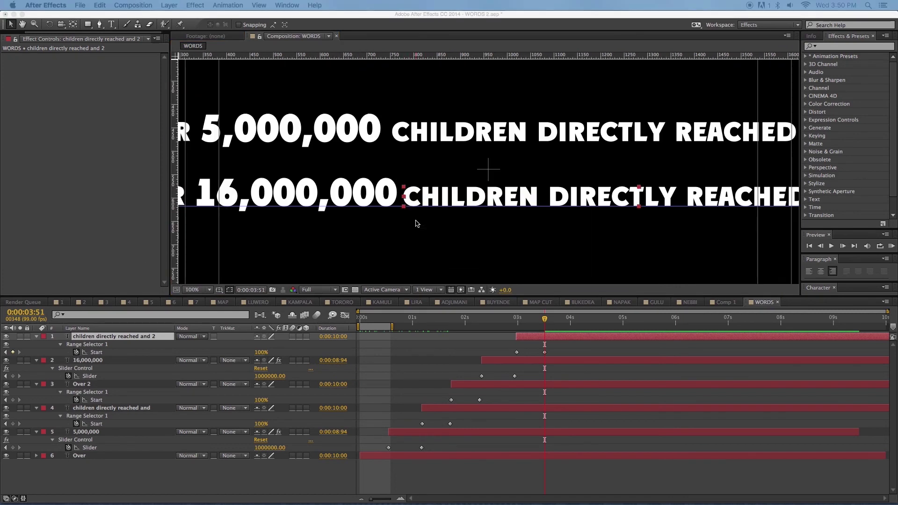
{"action": "key", "text": "comma"}
{"action": "key", "text": "comma"}
{"action": "left_click_drag", "start_coordinate": [469, 296], "coordinate": [487, 381]}
{"action": "double_click", "coordinate": [463, 224]}
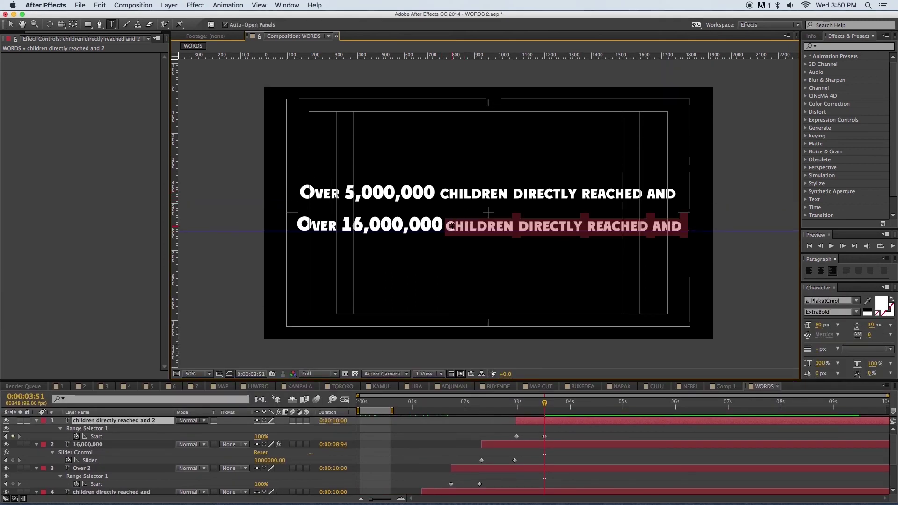
{"action": "type", "text": "indirect beneficiaries  of high impact programmes in"}
{"action": "key", "text": "Escape"}
{"action": "key", "text": "v"}
{"action": "left_click_drag", "start_coordinate": [493, 227], "coordinate": [619, 231]}
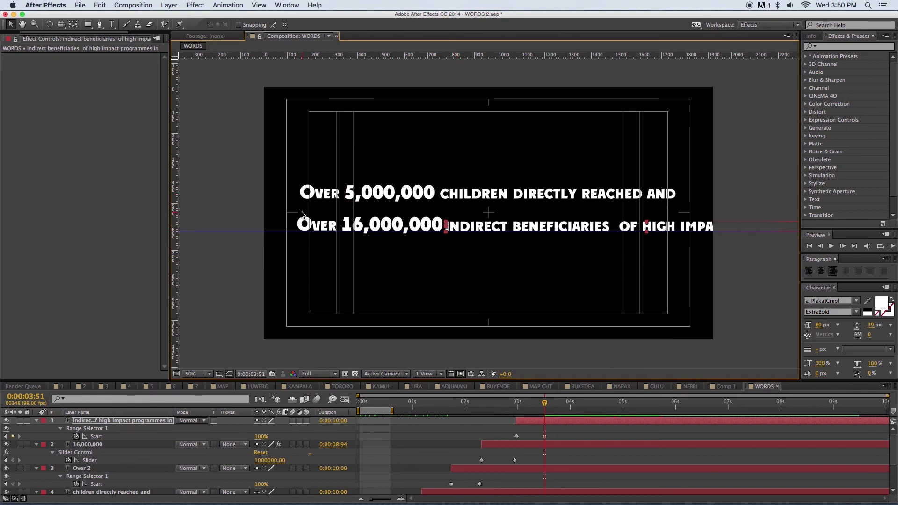
- Select all three second-line text layers and nudge the line slightly right
{"action": "left_click_drag", "start_coordinate": [299, 227], "coordinate": [402, 226]}
{"action": "key", "text": "super+z"}
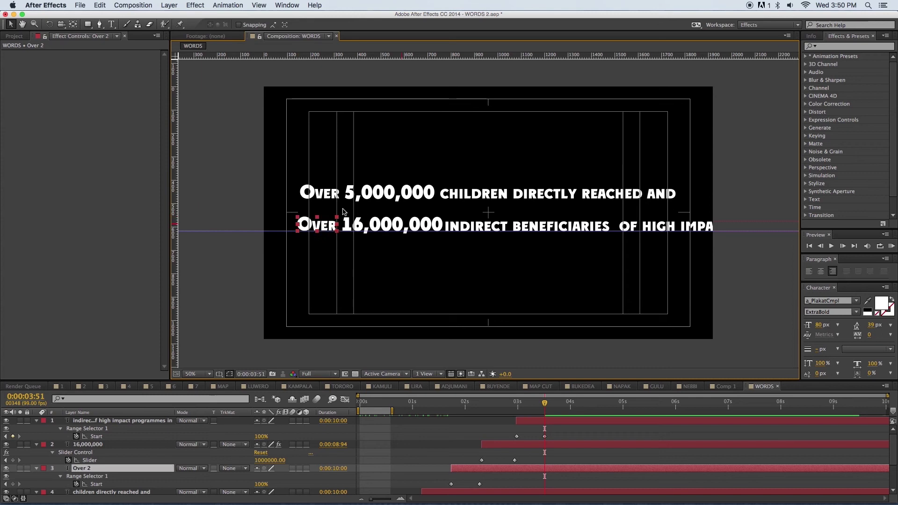
{"action": "left_click_drag", "start_coordinate": [300, 207], "coordinate": [566, 227]}
{"action": "left_click_drag", "start_coordinate": [488, 228], "coordinate": [490, 228]}
- Cut "impact programmes in" from the end of the second-line phrase
{"action": "scroll", "coordinate": [717, 238], "scroll_direction": "down", "scroll_amount": 4}
{"action": "key", "text": "period"}
{"action": "key", "text": "period"}
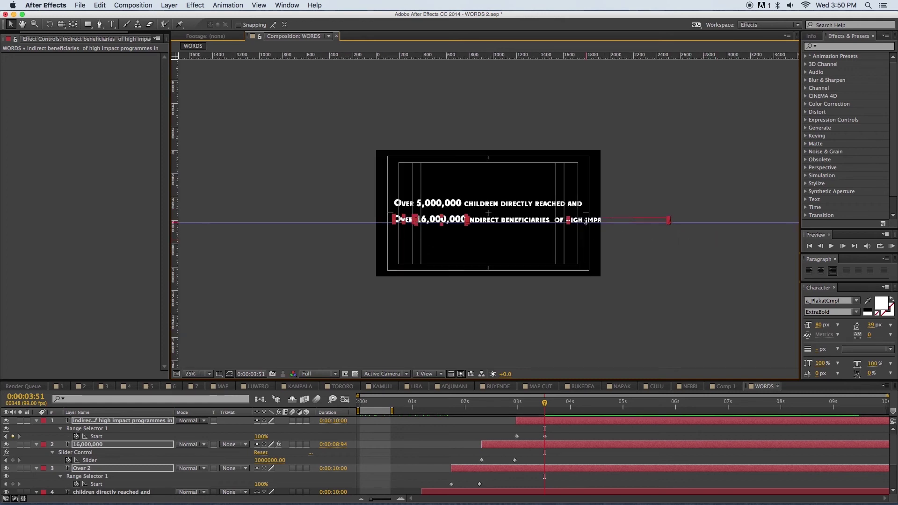
{"action": "key", "text": "super+t"}
{"action": "left_click_drag", "start_coordinate": [586, 220], "coordinate": [627, 246]}
{"action": "key", "text": "super+c"}
{"action": "key", "text": "BackSpace"}
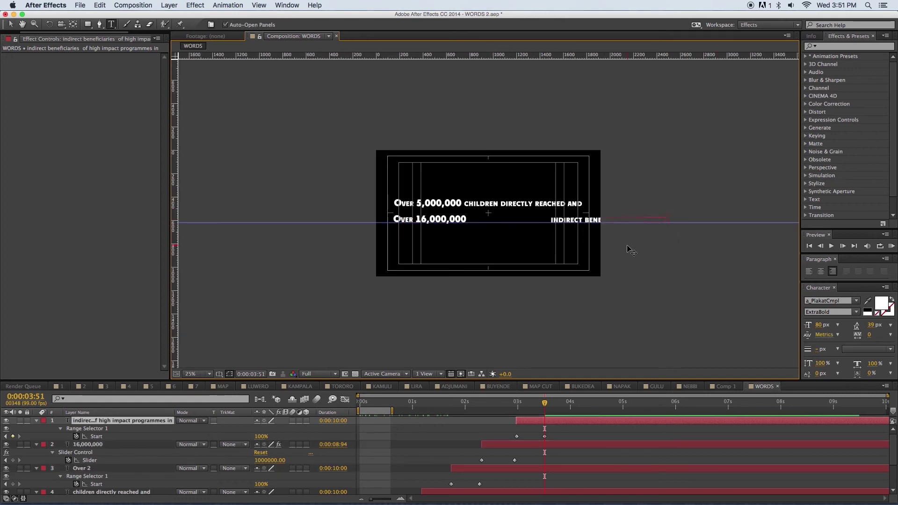
{"action": "left_click", "coordinate": [11, 24]}
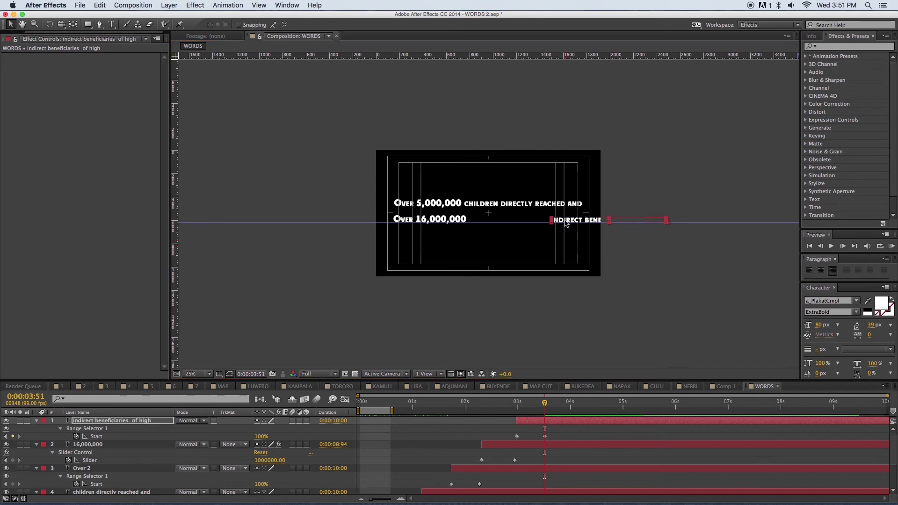
- Move the shortened phrase right after 16,000,000 on the second line, leaving a small gap
{"action": "key", "text": "period"}
{"action": "left_click_drag", "start_coordinate": [639, 229], "coordinate": [473, 229]}
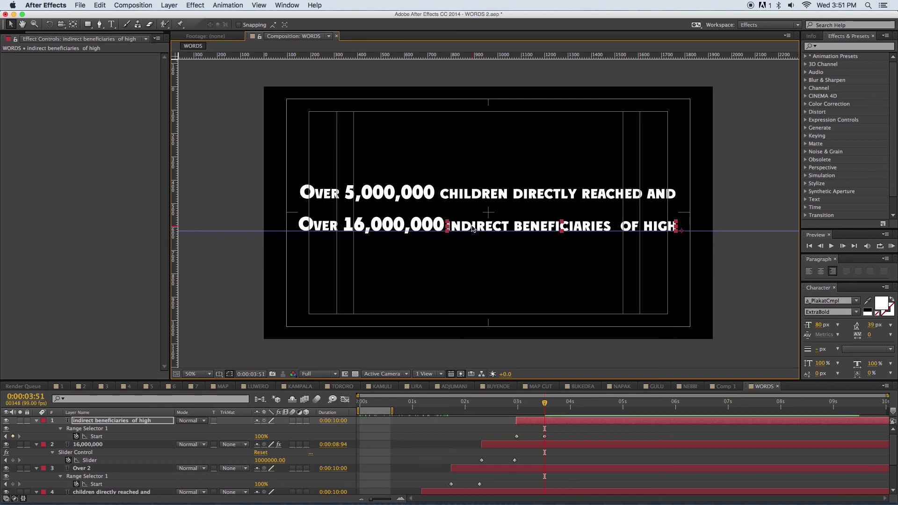
{"action": "left_click", "coordinate": [491, 252]}
{"action": "left_click", "coordinate": [472, 229]}
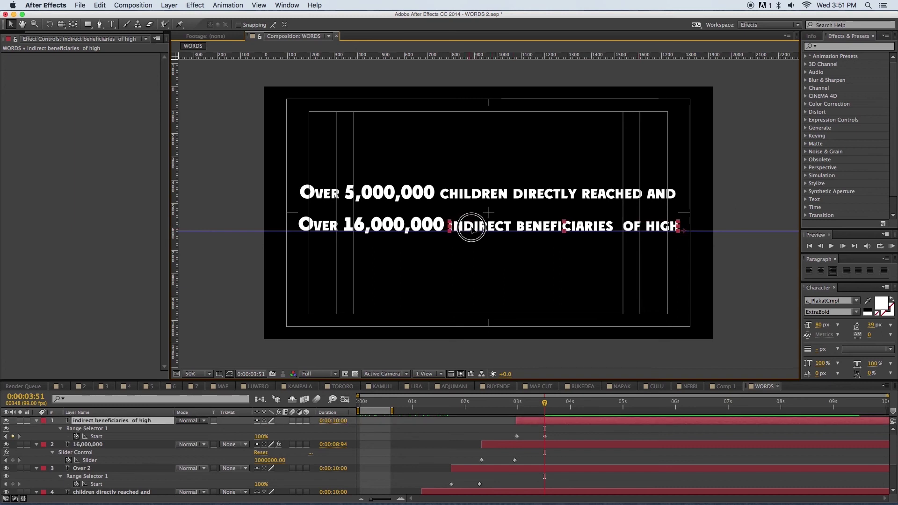
{"action": "left_click", "coordinate": [488, 249]}
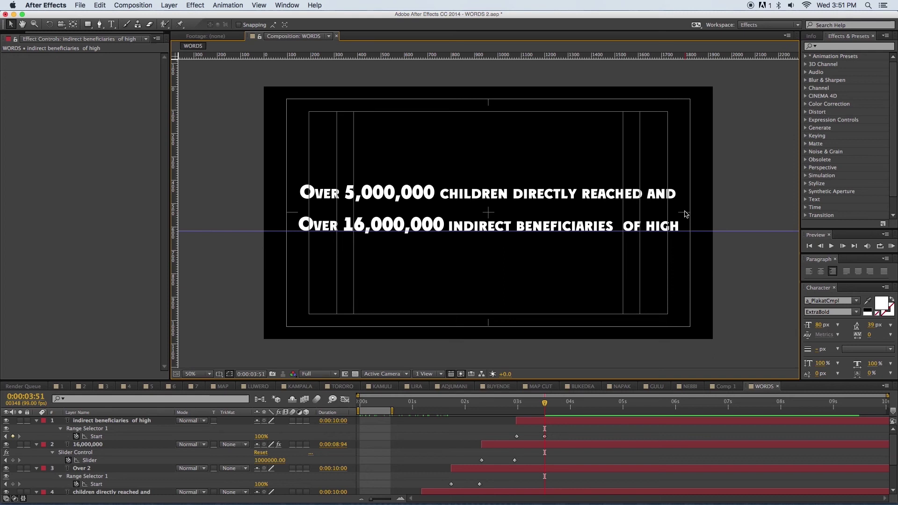
- Delete the extra space before "of high" and shift the phrase left to close the gap after 16,000,000
{"action": "double_click", "coordinate": [626, 228]}
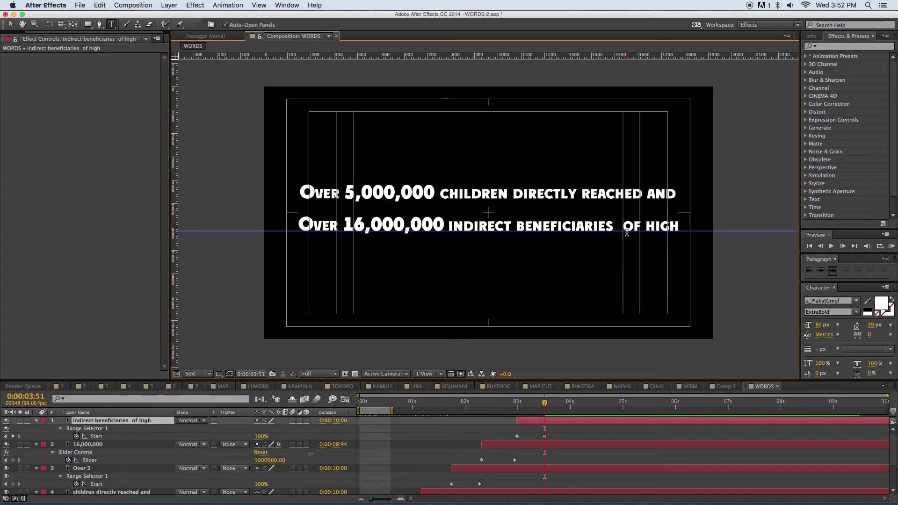
{"action": "key", "text": "BackSpace"}
{"action": "left_click", "coordinate": [8, 24]}
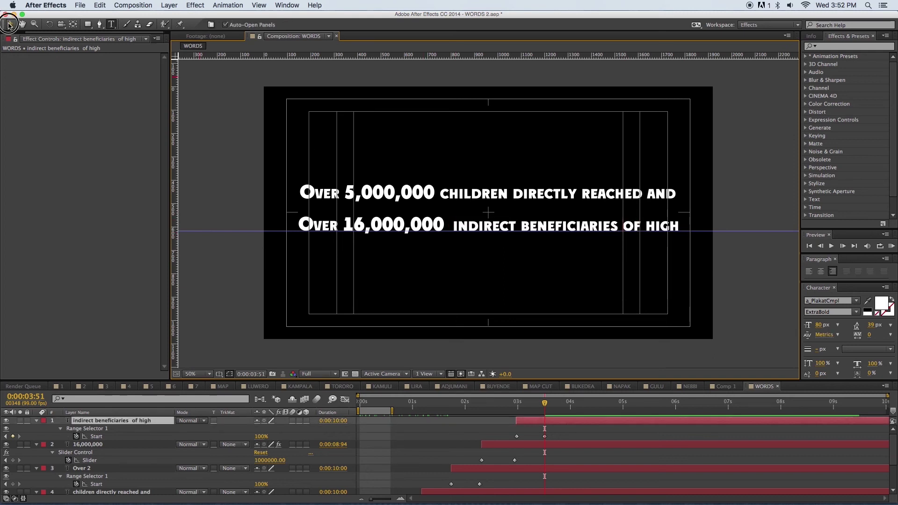
{"action": "left_click", "coordinate": [473, 227]}
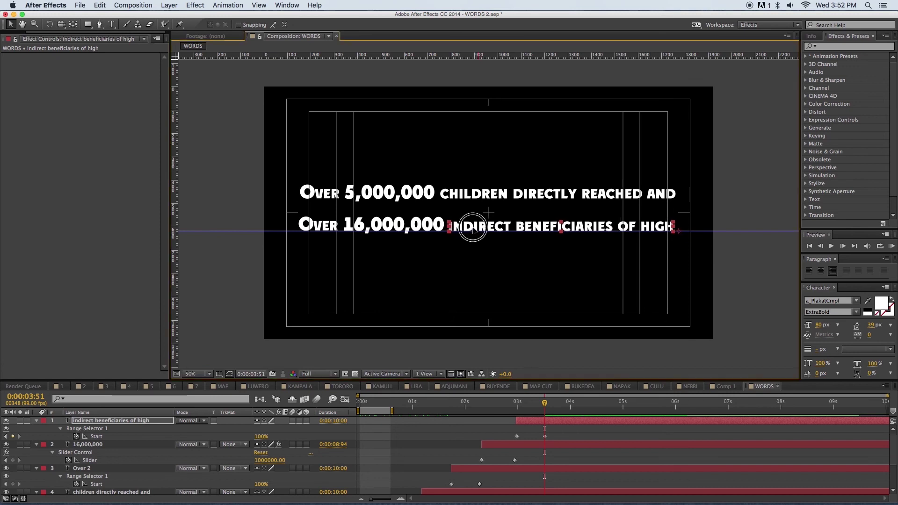
- Select Over, 16,000,000 and the phrase together and align the second line with the first
{"action": "left_click", "coordinate": [395, 224], "text": "shift"}
{"action": "left_click", "coordinate": [314, 227], "text": "shift"}
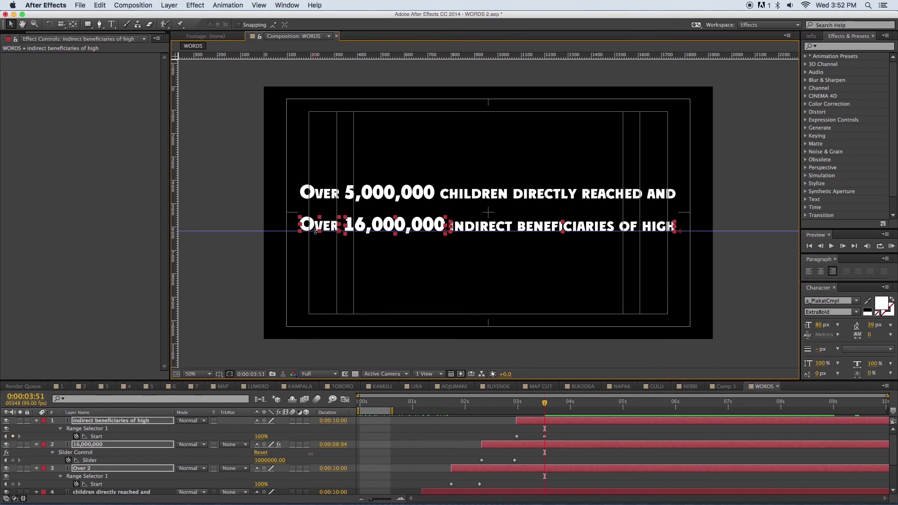
{"action": "left_click", "coordinate": [533, 266]}
- Duplicate the "indirect beneficiaries of high" layer to start at 0:00:03:51, and lower the copy below the second line at 0:00:04:06
{"action": "left_click", "coordinate": [588, 425]}
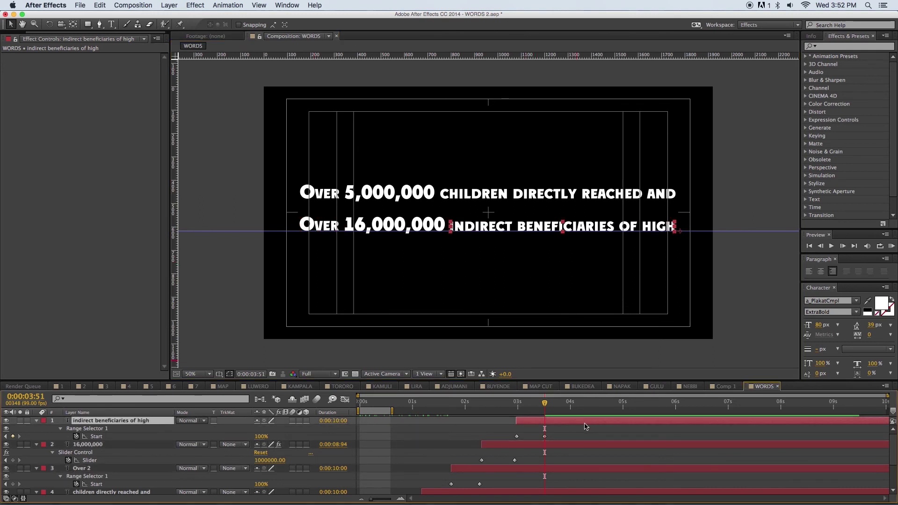
{"action": "key", "text": "super+d"}
{"action": "mouse_move", "coordinate": [584, 381]}
{"action": "left_mouse_down"}
{"action": "mouse_move", "coordinate": [573, 353]}
{"action": "mouse_move", "coordinate": [567, 388]}
{"action": "mouse_move", "coordinate": [589, 389]}
{"action": "left_mouse_up"}
{"action": "key", "text": "u"}
{"action": "left_click", "coordinate": [536, 371]}
{"action": "left_click_drag", "start_coordinate": [535, 371], "coordinate": [575, 376]}
{"action": "left_click_drag", "start_coordinate": [543, 210], "coordinate": [543, 233]}
- Replace the copy's text with "impact programmes in" and center it as the third line
{"action": "double_click", "coordinate": [541, 232]}
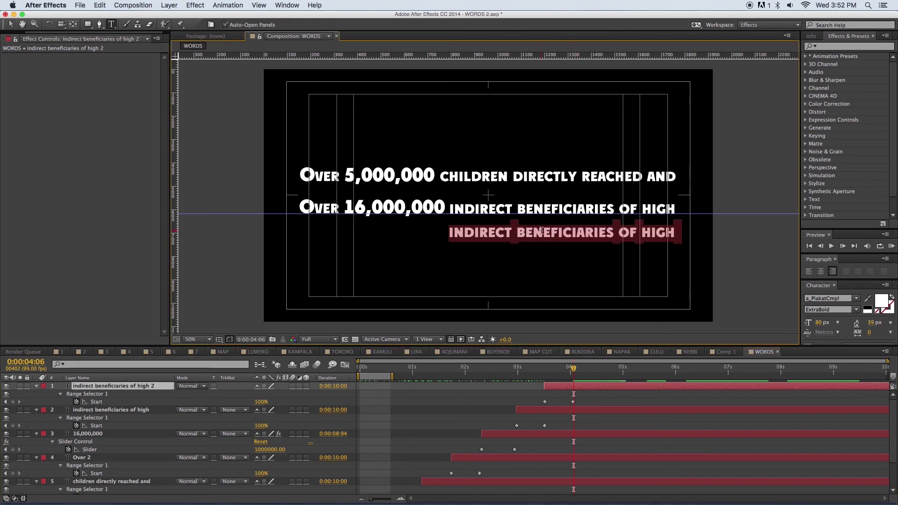
{"action": "key", "text": "super+v"}
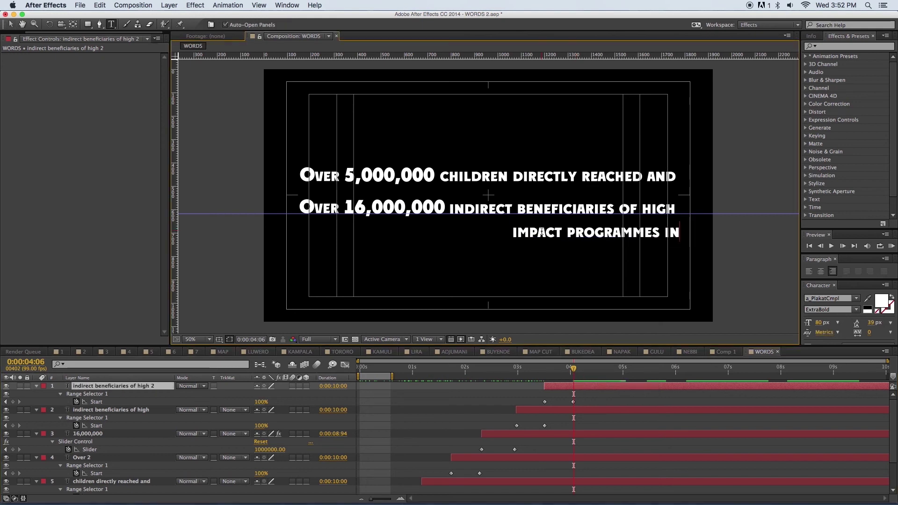
{"action": "left_click", "coordinate": [12, 24]}
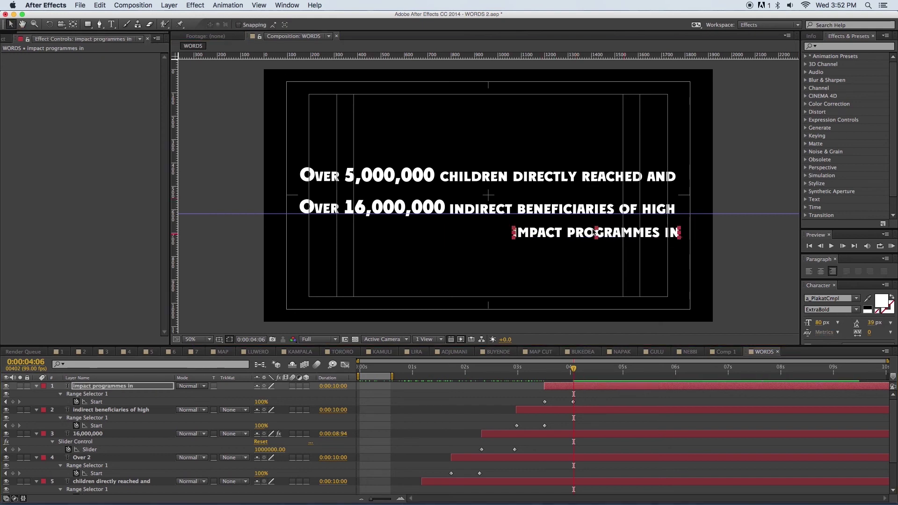
{"action": "left_click_drag", "start_coordinate": [594, 232], "coordinate": [510, 232]}
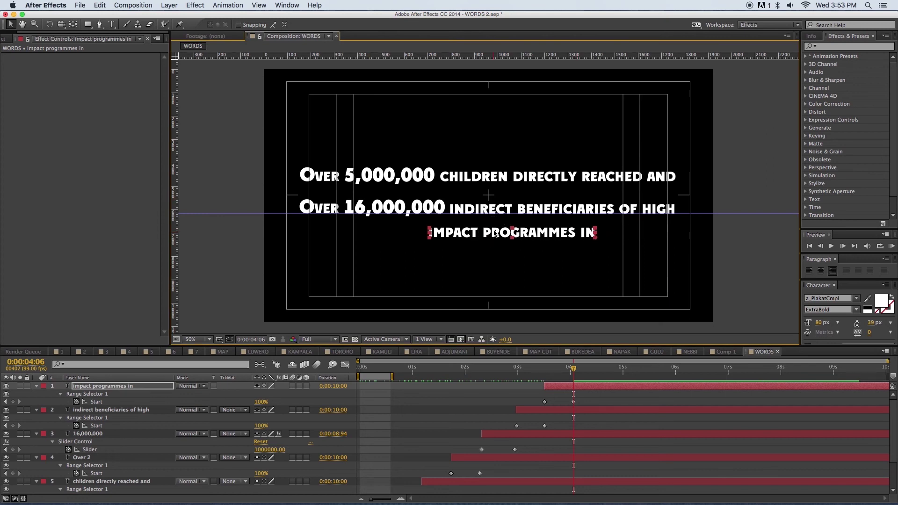
{"action": "left_click_drag", "start_coordinate": [493, 239], "coordinate": [494, 240]}
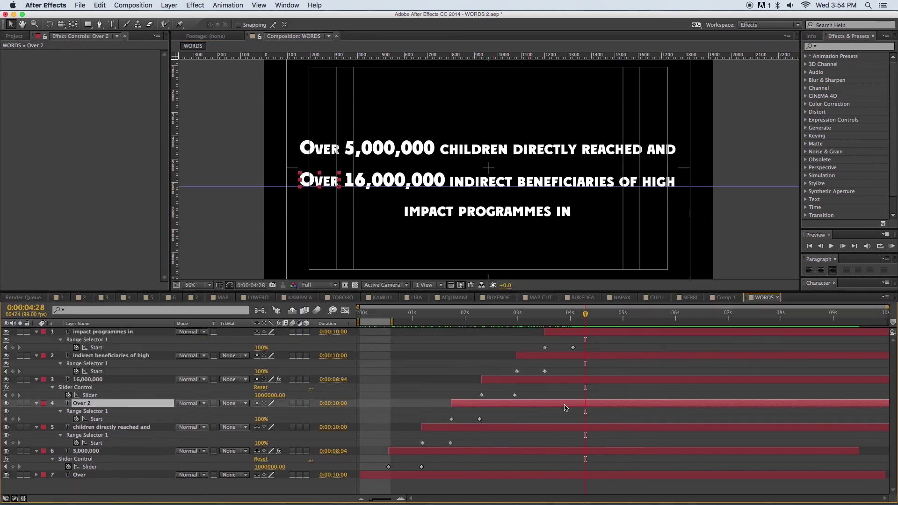
- Duplicate the second-line Over layer, put the copy at the top of the stack and start it at the third line's last keyframe
{"action": "key", "text": "super+d"}
{"action": "left_click_drag", "start_coordinate": [104, 403], "coordinate": [105, 327]}
{"action": "key", "text": "u"}
{"action": "left_click_drag", "start_coordinate": [520, 332], "coordinate": [647, 341]}
{"action": "left_click", "coordinate": [572, 319]}
{"action": "key", "text": "["}
- Lower the Over copy to a fourth line and shift it right, with the playhead at its last keyframe, 0:00:04:57
{"action": "key", "text": "shift+Down"}
{"action": "key", "text": "shift+Down"}
{"action": "key", "text": "shift+Down"}
{"action": "key", "text": "shift+Down"}
{"action": "key", "text": "shift+Down"}
{"action": "key", "text": "shift+Down"}
{"action": "key", "text": "shift+Down"}
{"action": "key", "text": "shift+Down"}
{"action": "key", "text": "shift+Down"}
{"action": "key", "text": "shift+Down"}
{"action": "key", "text": "shift+Down"}
{"action": "key", "text": "shift+Down"}
{"action": "key", "text": "shift+Down"}
{"action": "key", "text": "shift+Down"}
{"action": "key", "text": "shift+Down"}
{"action": "key", "text": "shift+Down"}
{"action": "key", "text": "shift+Down"}
{"action": "key", "text": "shift+Down"}
{"action": "key", "text": "shift+Down"}
{"action": "key", "text": "shift+Down"}
{"action": "left_click", "coordinate": [602, 322]}
{"action": "left_click_drag", "start_coordinate": [333, 231], "coordinate": [388, 232]}
{"action": "left_click_drag", "start_coordinate": [603, 316], "coordinate": [601, 323]}
{"action": "left_click", "coordinate": [636, 348]}
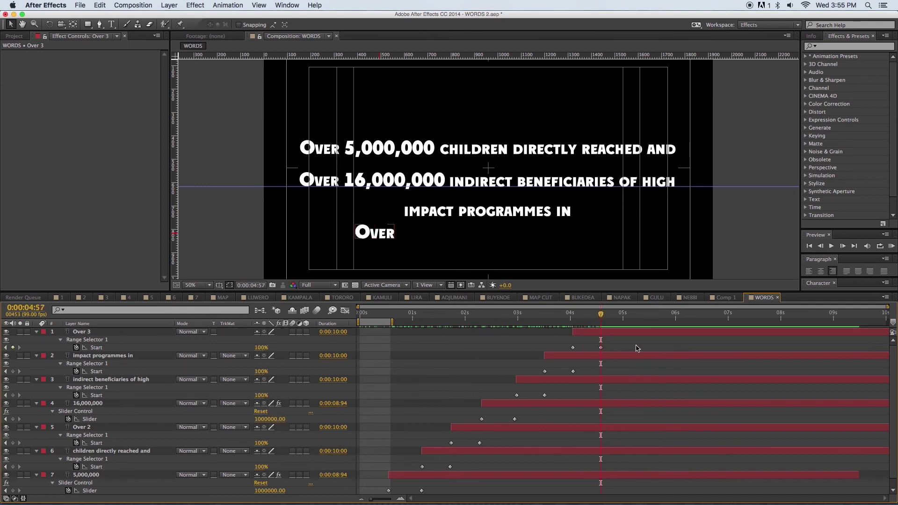
- Duplicate the 16,000,000 layer, put the copy at the top of the stack, reveal its slider keyframes and start it at 0:00:04:57
{"action": "left_click", "coordinate": [528, 403]}
{"action": "key", "text": "super+d"}
{"action": "left_click_drag", "start_coordinate": [91, 402], "coordinate": [98, 329]}
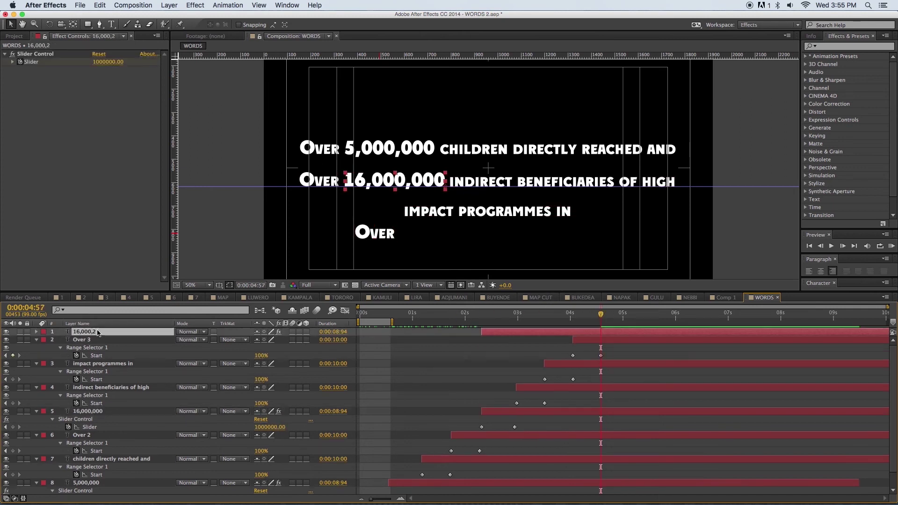
{"action": "key", "text": "u"}
{"action": "left_click_drag", "start_coordinate": [555, 334], "coordinate": [674, 334]}
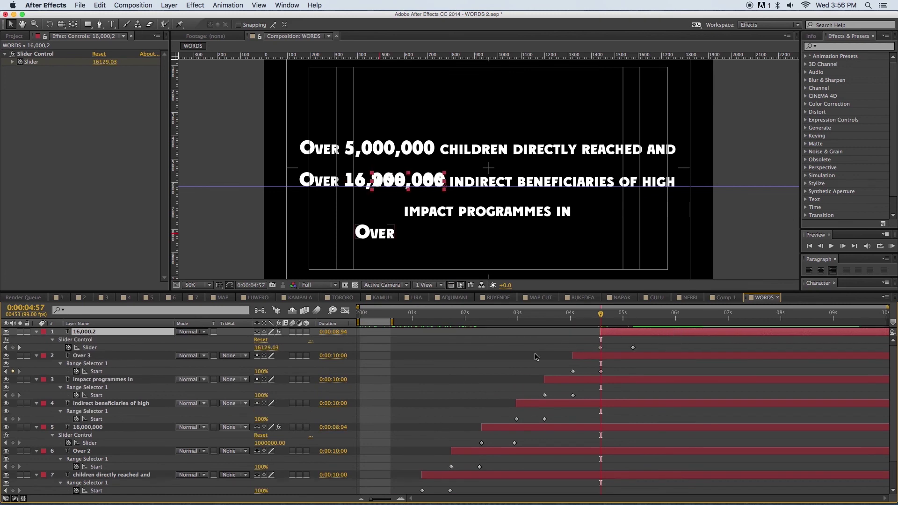
- Move the duplicated number down to the fourth line, to the right of Over
{"action": "key", "text": "shift+Down"}
{"action": "key", "text": "shift+Down"}
{"action": "key", "text": "shift+Down"}
{"action": "key", "text": "shift+Down"}
{"action": "key", "text": "shift+Down"}
{"action": "key", "text": "shift+Down"}
{"action": "key", "text": "shift+Down"}
{"action": "key", "text": "shift+Down"}
{"action": "key", "text": "shift+Down"}
{"action": "key", "text": "shift+Down"}
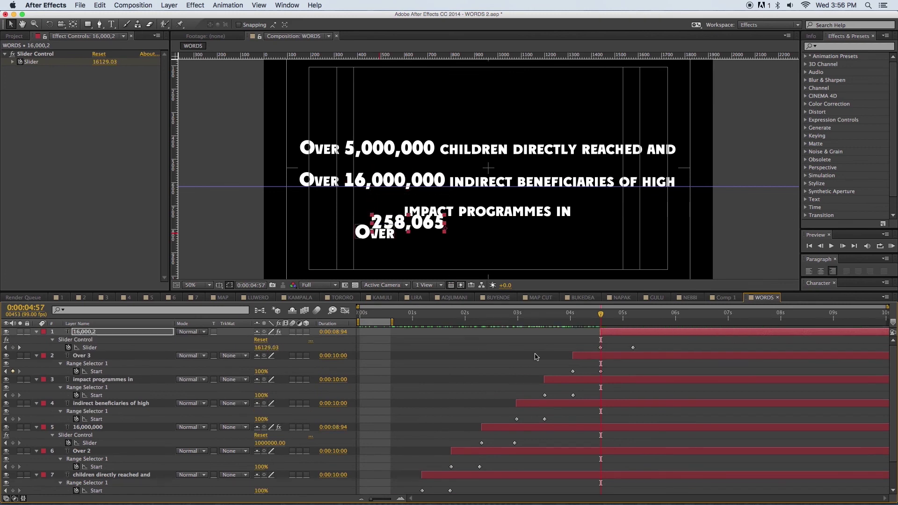
{"action": "key", "text": "shift+Right"}
{"action": "key", "text": "shift+Right"}
{"action": "key", "text": "shift+Right"}
{"action": "key", "text": "shift+Right"}
{"action": "key", "text": "shift+Right"}
{"action": "key", "text": "shift+Right"}
{"action": "key", "text": "shift+Right"}
{"action": "key", "text": "shift+Right"}
{"action": "key", "text": "shift+Right"}
{"action": "key", "text": "shift+Right"}
{"action": "key", "text": "shift+Right"}
{"action": "key", "text": "shift+Right"}
{"action": "key", "text": "shift+Right"}
{"action": "key", "text": "shift+Right"}
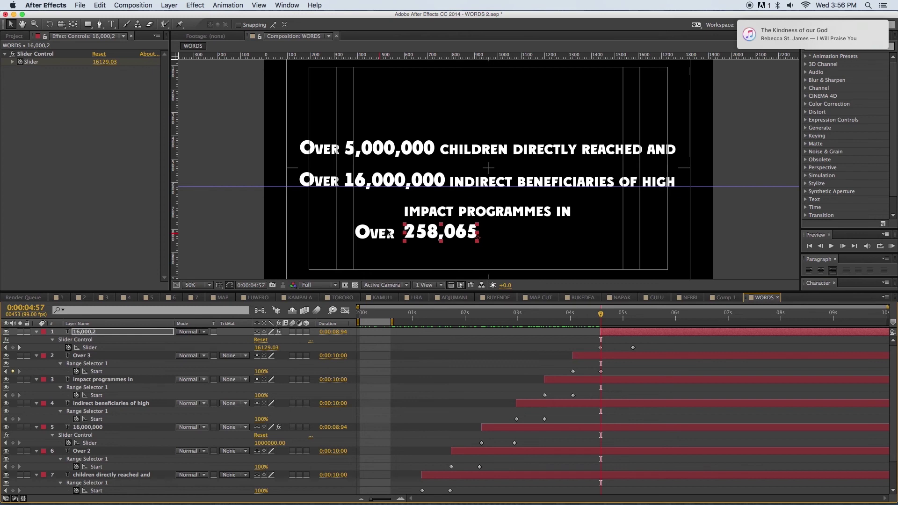
- Go to 0:00:05:17 and rename the duplicated number layer 6,000
{"action": "left_click", "coordinate": [632, 315]}
{"action": "double_click", "coordinate": [651, 333]}
{"action": "left_click", "coordinate": [88, 335]}
{"action": "key", "text": "Return"}
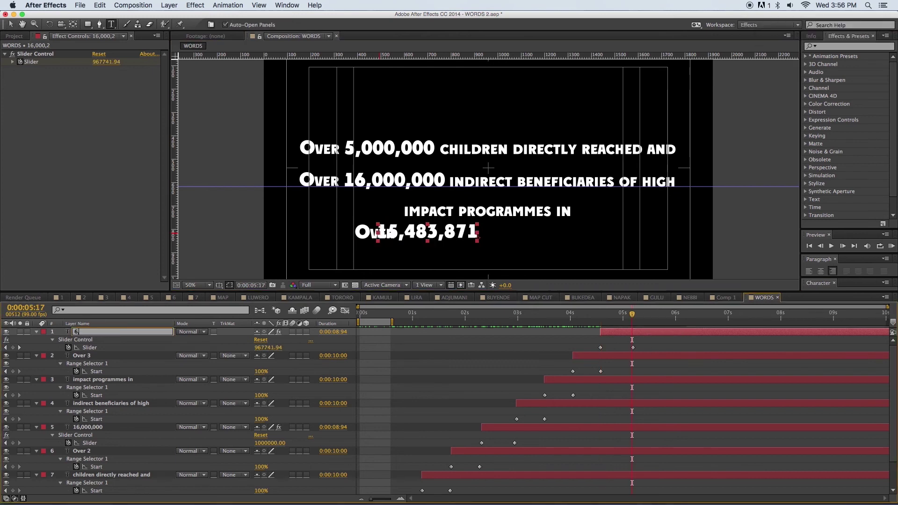
{"action": "key", "text": "Return"}
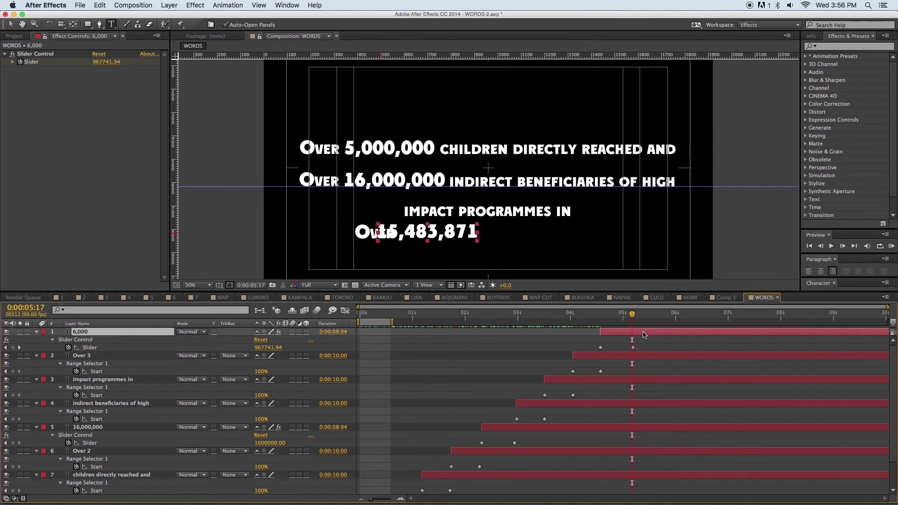
- Change the slider multiplier in the 6,000 layer's Source Text expression to 0.006
{"action": "double_click", "coordinate": [37, 332]}
{"action": "left_click", "coordinate": [44, 340]}
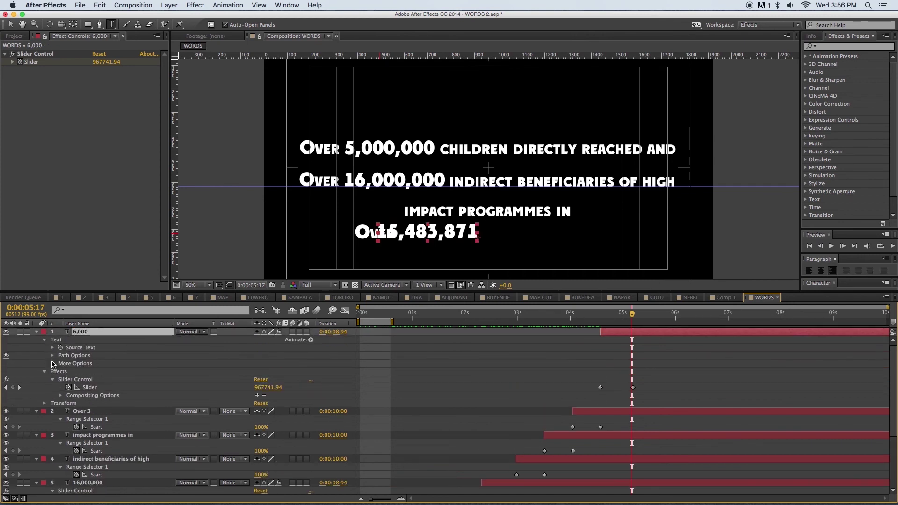
{"action": "left_click", "coordinate": [53, 348]}
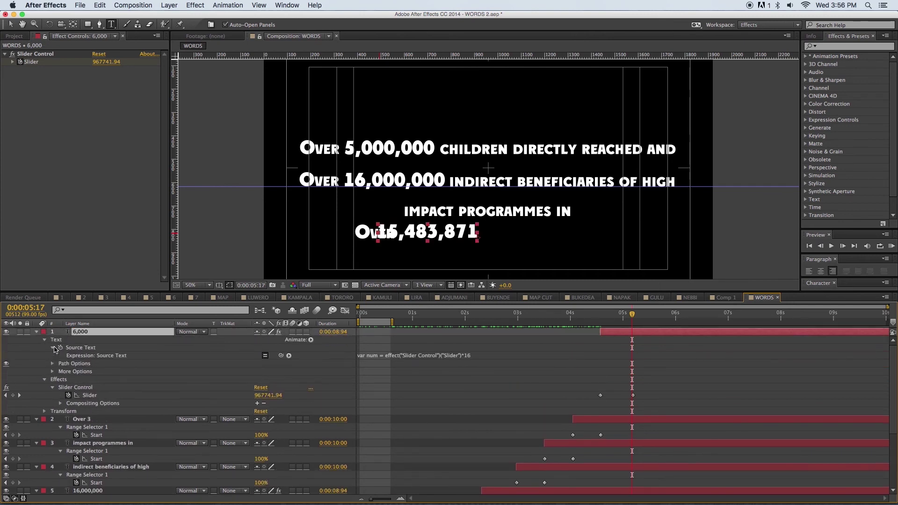
{"action": "left_click", "coordinate": [413, 361]}
{"action": "left_click", "coordinate": [487, 357]}
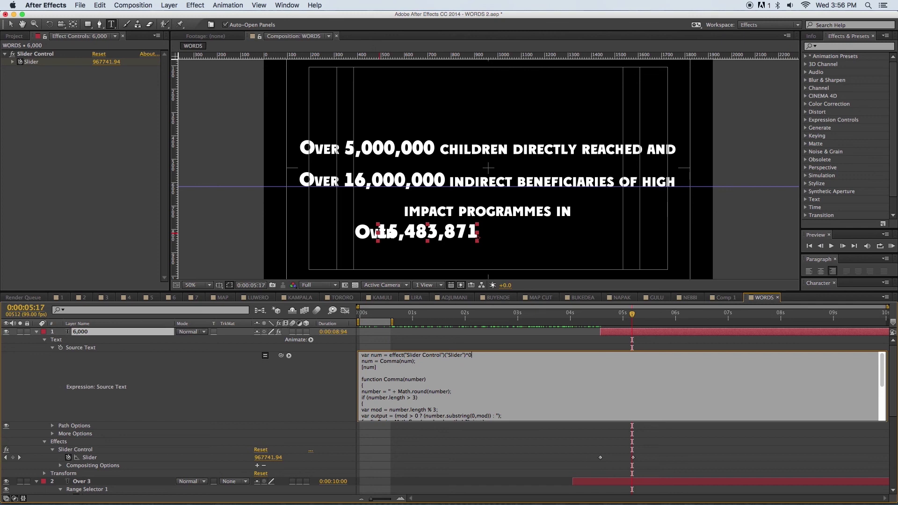
{"action": "type", "text": "0.006"}
{"action": "left_click", "coordinate": [656, 333]}
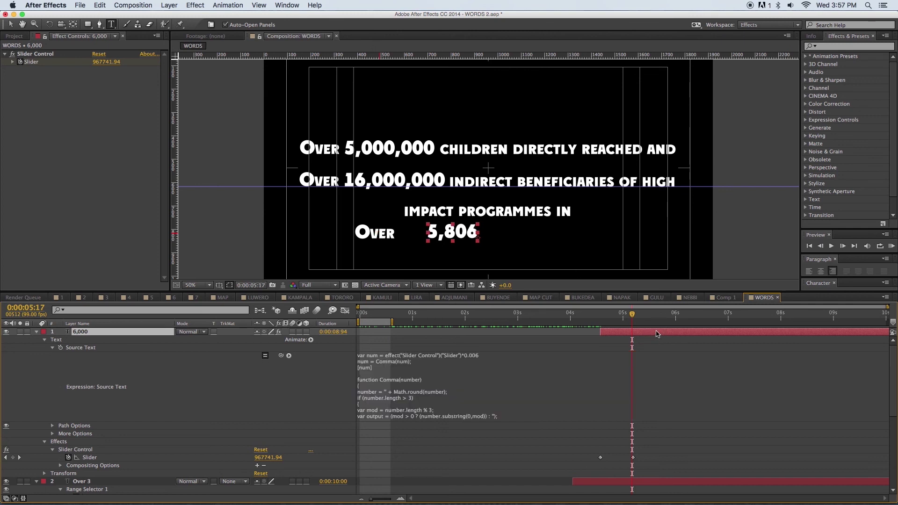
- Scrub around the end of the 6,000 count to check it, showing only the layer's slider keyframes
{"action": "mouse_move", "coordinate": [632, 318]}
{"action": "left_mouse_down"}
{"action": "mouse_move", "coordinate": [641, 317]}
{"action": "mouse_move", "coordinate": [596, 317]}
{"action": "mouse_move", "coordinate": [641, 318]}
{"action": "left_mouse_up"}
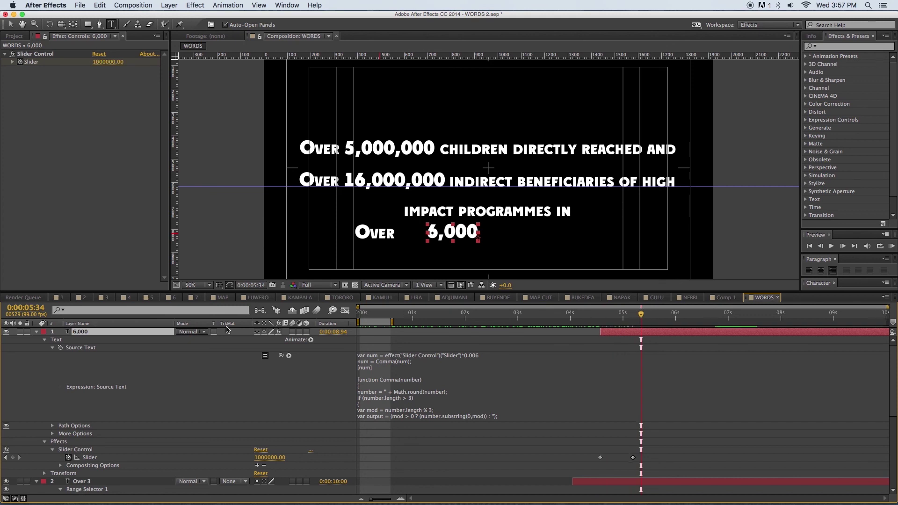
{"action": "left_click", "coordinate": [37, 332]}
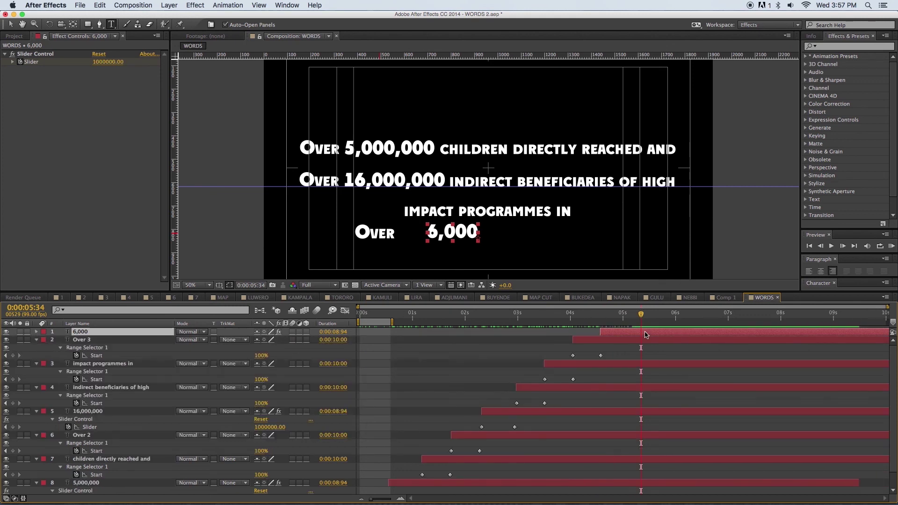
{"action": "key", "text": "u"}
{"action": "mouse_move", "coordinate": [640, 314]}
{"action": "left_mouse_down"}
{"action": "mouse_move", "coordinate": [580, 314]}
{"action": "mouse_move", "coordinate": [632, 314]}
{"action": "left_mouse_up"}
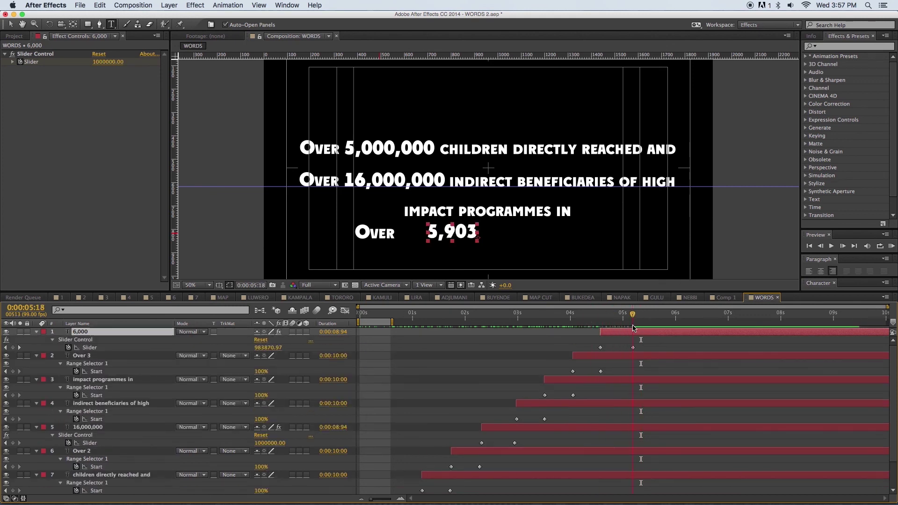
- Move the 6,000 number left along the fourth line so it sits just after Over
{"action": "left_click", "coordinate": [15, 26]}
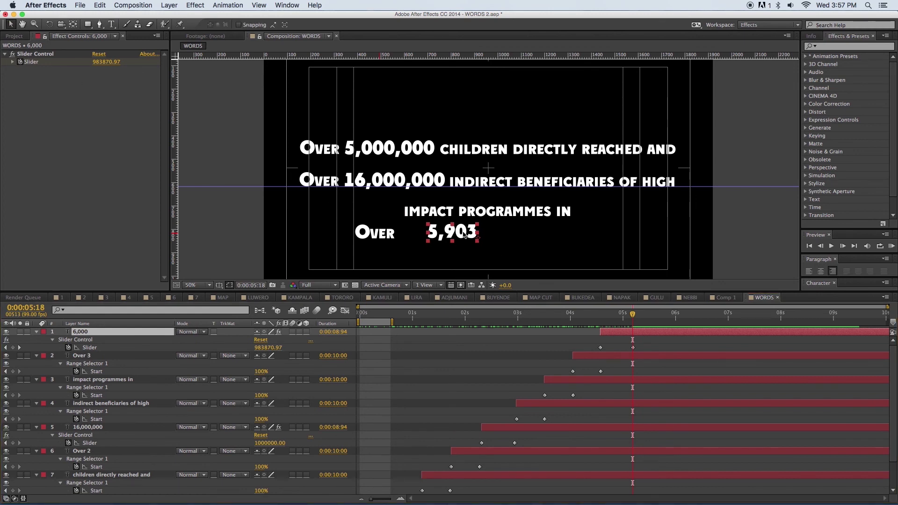
{"action": "key", "text": "shift+Left"}
{"action": "key", "text": "shift+Left"}
{"action": "key", "text": "shift+Left"}
{"action": "key", "text": "shift+Left"}
{"action": "key", "text": "shift+Left"}
{"action": "key", "text": "shift+Left"}
{"action": "key", "text": "shift+Left"}
{"action": "key", "text": "shift+Right"}
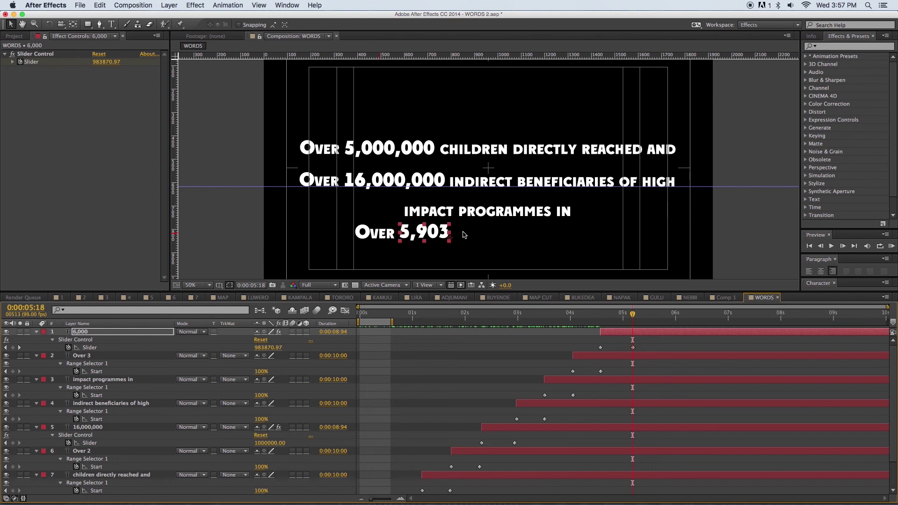
- Duplicate the impact programmes in layer above all other layers and start the copy at 0:00:05:18, showing its Range Selector keyframes
{"action": "left_click", "coordinate": [618, 378]}
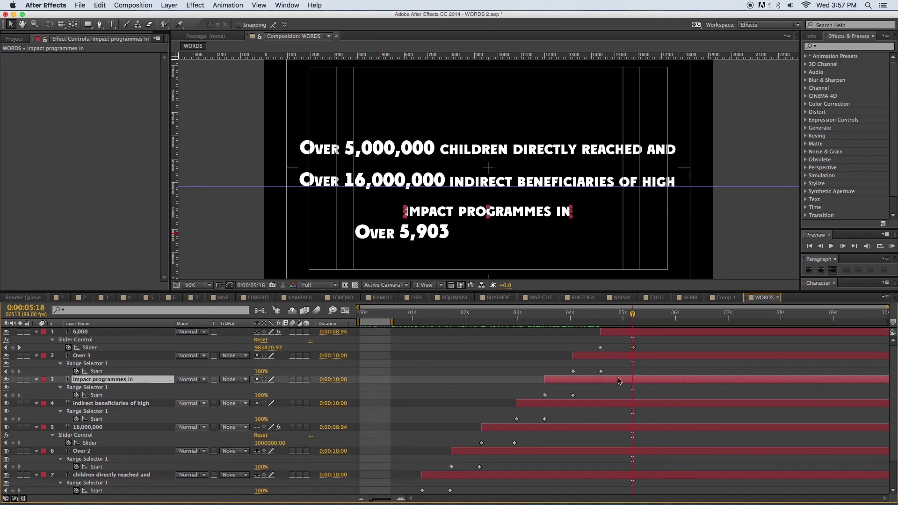
{"action": "key", "text": "super+d"}
{"action": "left_click_drag", "start_coordinate": [131, 382], "coordinate": [136, 329]}
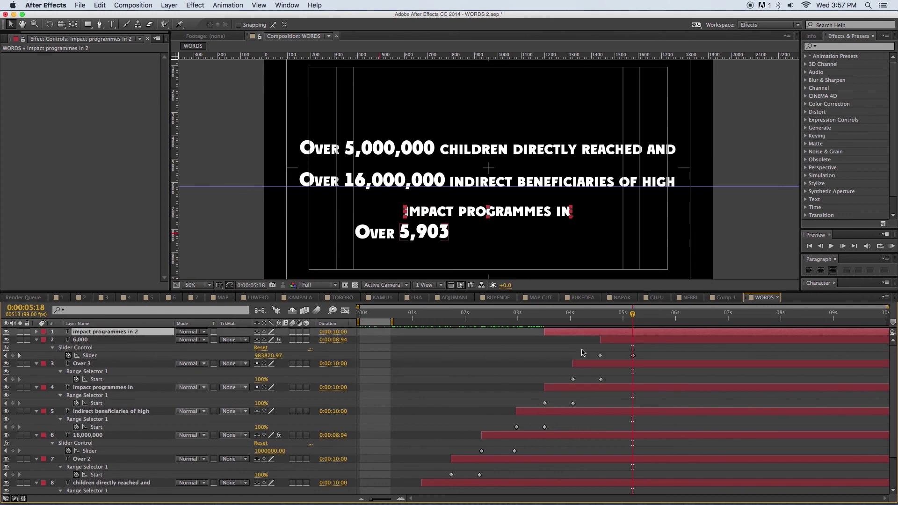
{"action": "key", "text": "bracketleft"}
{"action": "left_click", "coordinate": [730, 333]}
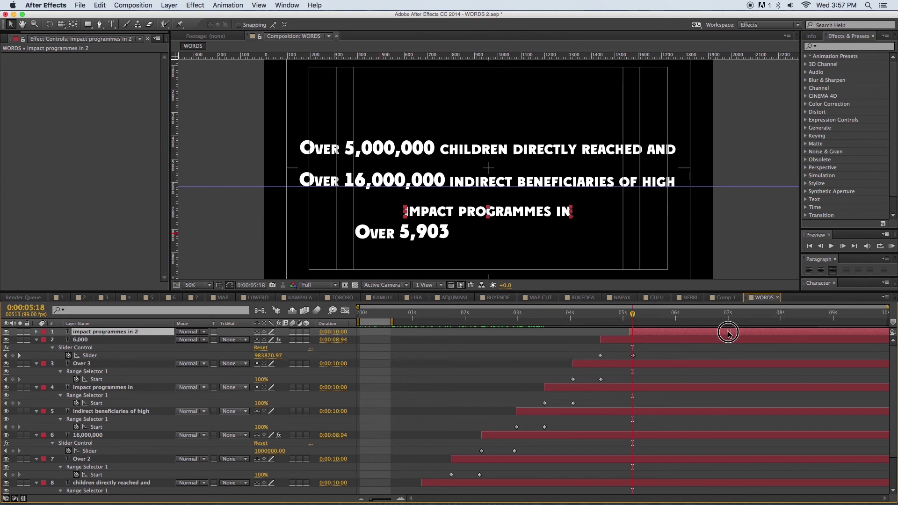
{"action": "key", "text": "ctrl+v"}
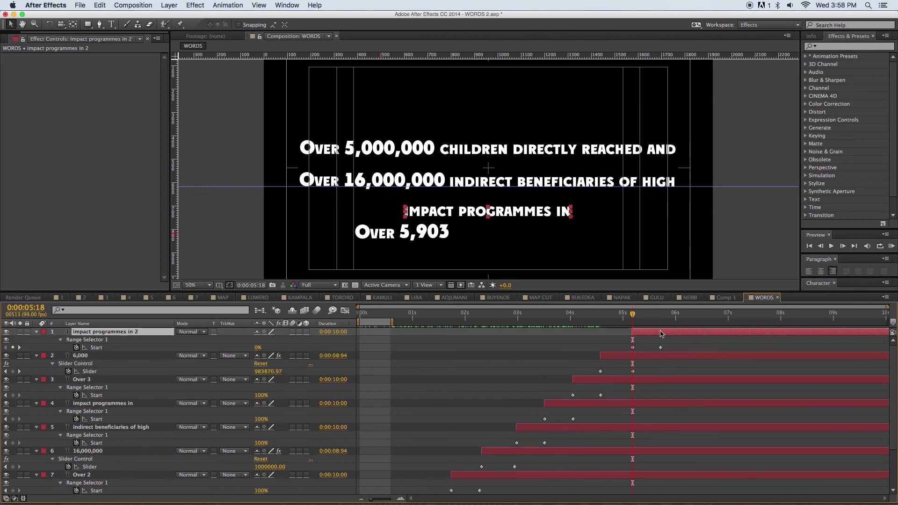
- Go to 0:00:05:71 and move the duplicated impact programmes in text down to the fourth line, just right of 6,000
{"action": "left_click", "coordinate": [661, 315]}
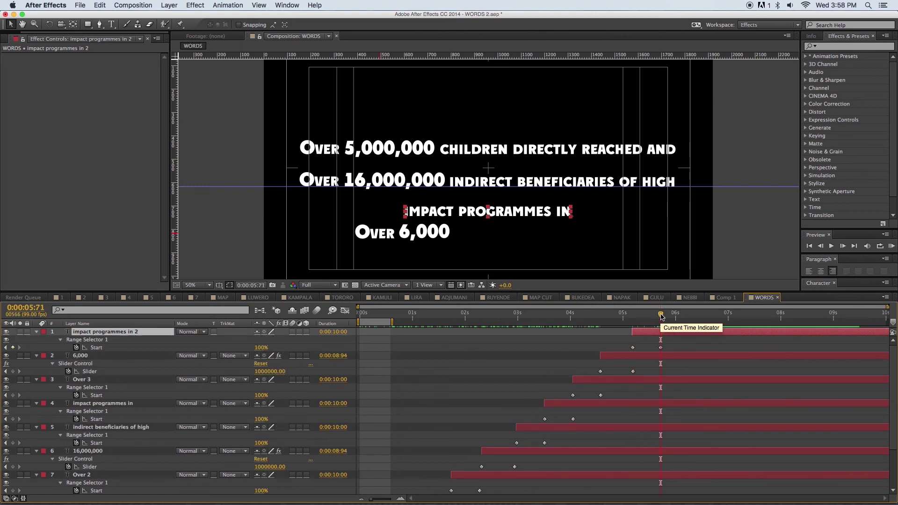
{"action": "key", "text": "shift+Down"}
{"action": "key", "text": "shift+Down"}
{"action": "key", "text": "shift+Down"}
{"action": "key", "text": "shift+Down"}
{"action": "key", "text": "Up"}
{"action": "key", "text": "Up"}
{"action": "key", "text": "shift+Right"}
{"action": "key", "text": "shift+Right"}
{"action": "key", "text": "shift+Right"}
{"action": "key", "text": "shift+Right"}
{"action": "key", "text": "shift+Right"}
{"action": "key", "text": "shift+Right"}
{"action": "key", "text": "shift+Right"}
{"action": "key", "text": "shift+Right"}
{"action": "key", "text": "shift+Right"}
{"action": "key", "text": "shift+Right"}
{"action": "key", "text": "shift+Right"}
{"action": "key", "text": "shift+Right"}
{"action": "key", "text": "shift+Right"}
{"action": "key", "text": "shift+Right"}
{"action": "key", "text": "shift+Right"}
{"action": "key", "text": "shift+Right"}
{"action": "key", "text": "shift+Right"}
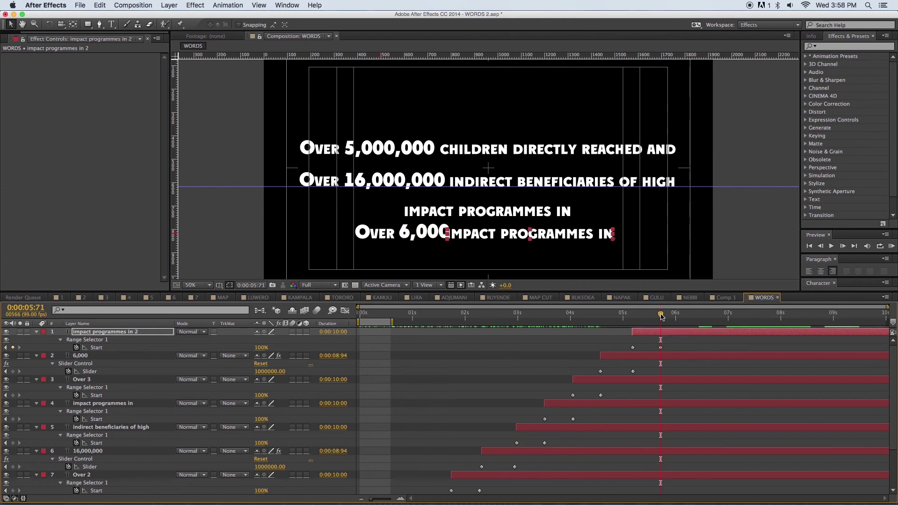
{"action": "key", "text": "shift+Right"}
{"action": "key", "text": "shift+Right"}
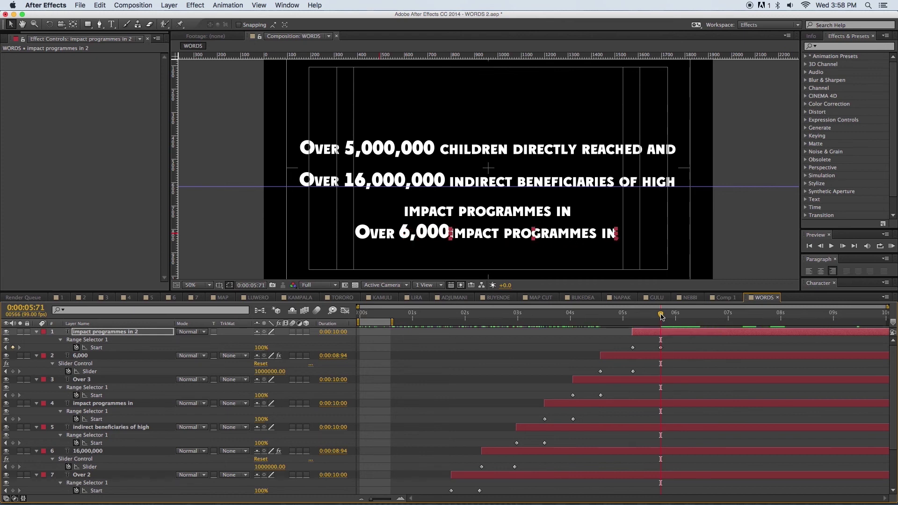
{"action": "key", "text": "shift+Right"}
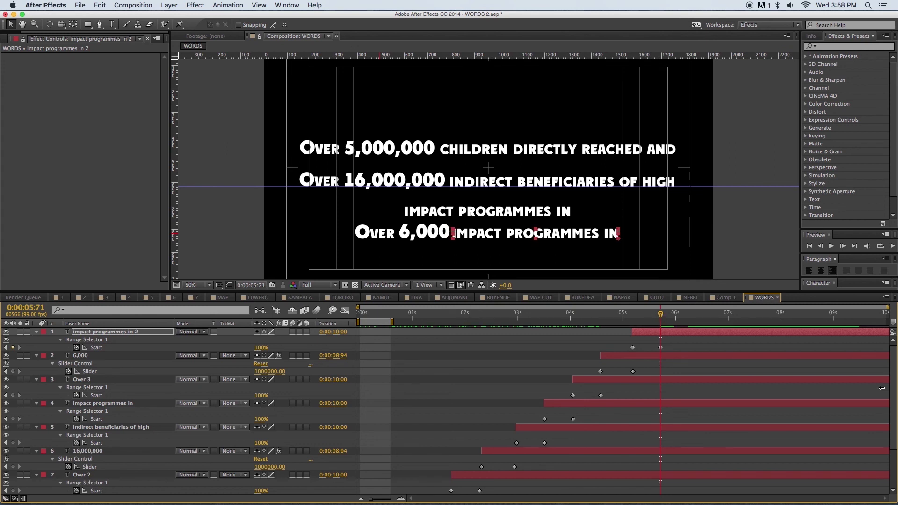
- Replace the duplicated layer's text with communities and shift it left so it sits just after 6,000
{"action": "double_click", "coordinate": [692, 333]}
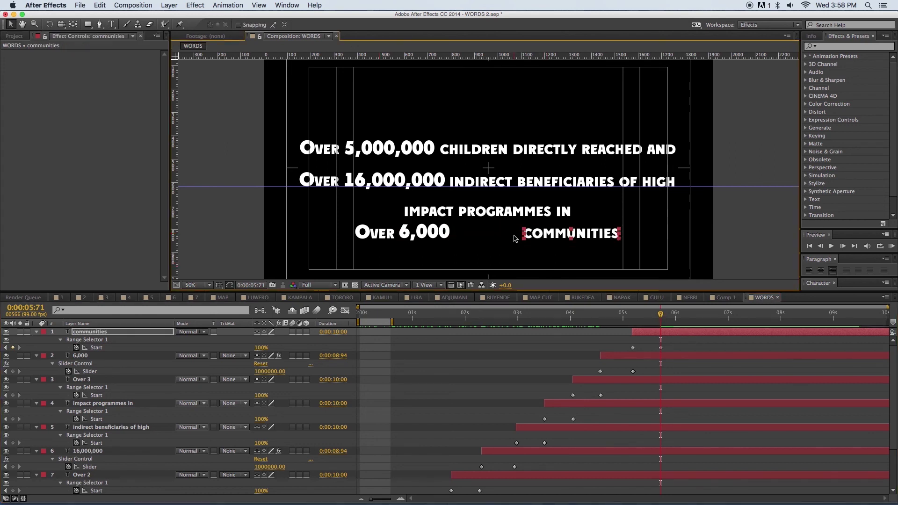
{"action": "key", "text": "shift+Left"}
{"action": "key", "text": "shift+Left"}
{"action": "key", "text": "shift+Left"}
{"action": "key", "text": "shift+Left"}
{"action": "key", "text": "shift+Left"}
{"action": "key", "text": "shift+Left"}
{"action": "key", "text": "shift+Left"}
{"action": "key", "text": "shift+Left"}
{"action": "key", "text": "shift+Left"}
{"action": "key", "text": "shift+Left"}
{"action": "key", "text": "shift+Left"}
{"action": "key", "text": "shift+Left"}
{"action": "key", "text": "shift+Left"}
{"action": "key", "text": "shift+Left"}
{"action": "key", "text": "shift+Left"}
{"action": "key", "text": "shift+Left"}
{"action": "key", "text": "shift+Left"}
{"action": "key", "text": "shift+Left"}
{"action": "key", "text": "shift+Left"}
{"action": "key", "text": "shift+Left"}
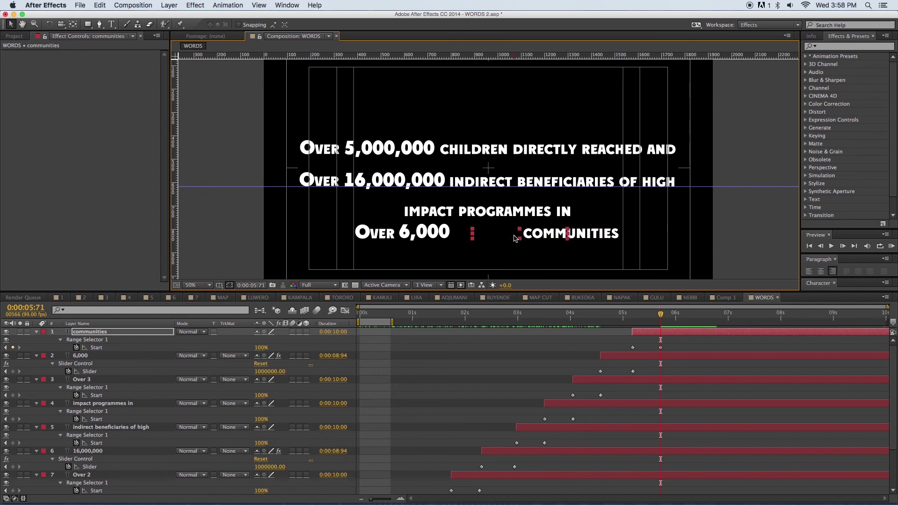
{"action": "key", "text": "shift+Left"}
{"action": "key", "text": "shift+Left"}
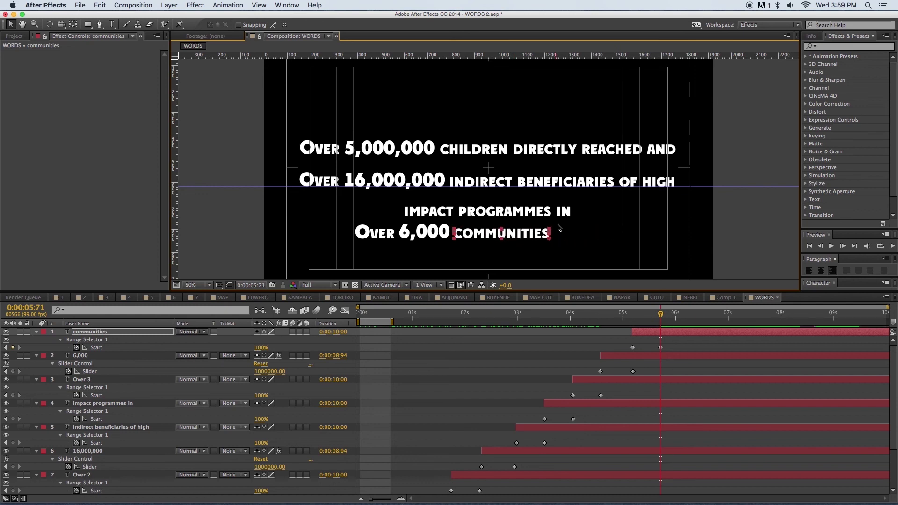
- Move Over, 6,000 and communities together right and slightly down to centre the fourth line under the others
{"action": "left_click_drag", "start_coordinate": [559, 228], "coordinate": [384, 257]}
{"action": "key", "text": "shift+Right"}
{"action": "key", "text": "shift+Right"}
{"action": "key", "text": "shift+Right"}
{"action": "key", "text": "shift+Right"}
{"action": "key", "text": "shift+Right"}
{"action": "key", "text": "shift+Right"}
{"action": "key", "text": "shift+Right"}
{"action": "key", "text": "shift+Right"}
{"action": "key", "text": "shift+Down"}
{"action": "key", "text": "shift+Down"}
{"action": "key", "text": "shift+Down"}
{"action": "key", "text": "shift+Down"}
{"action": "key", "text": "shift+Up"}
{"action": "key", "text": "shift+Up"}
{"action": "key", "text": "Down"}
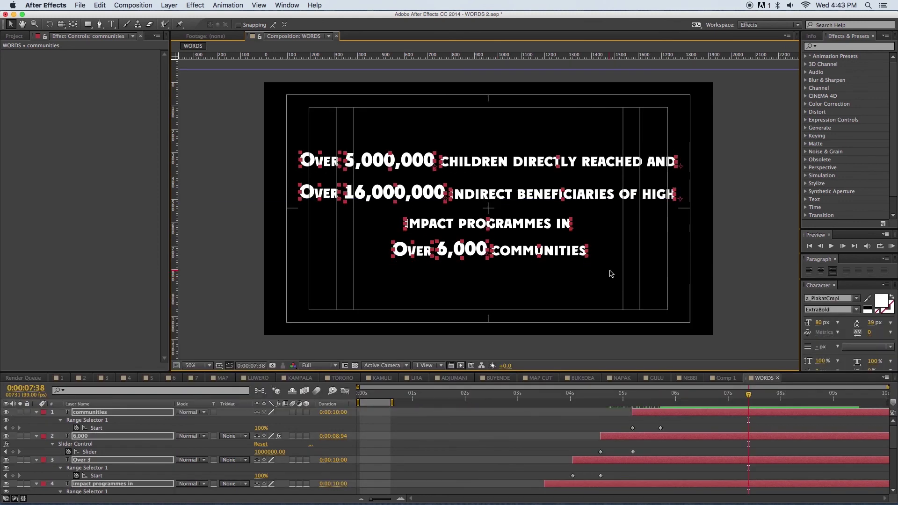
- Set the text colour of all word layers, leaving out the three numbers, to blue 4996F4
{"action": "left_click", "coordinate": [243, 235]}
{"action": "double_click", "coordinate": [317, 161]}
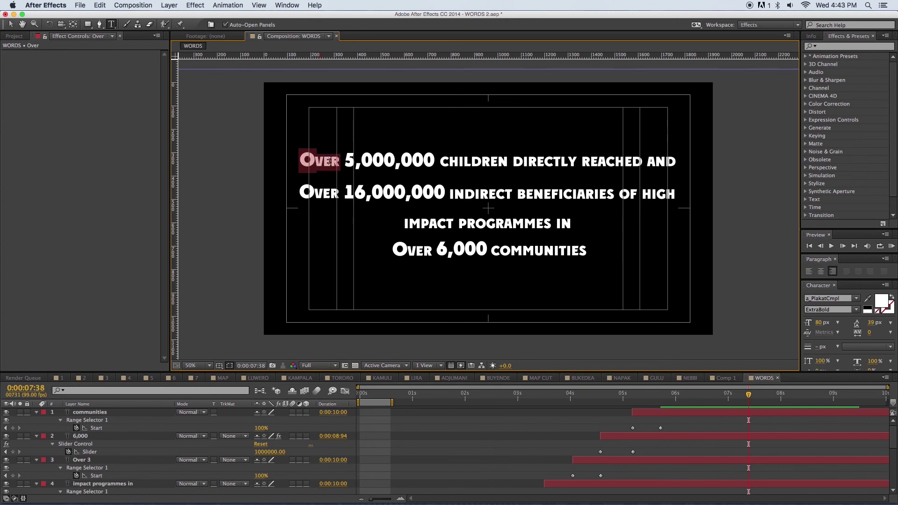
{"action": "left_click", "coordinate": [10, 24]}
{"action": "left_click", "coordinate": [466, 162], "text": "shift"}
{"action": "left_click", "coordinate": [466, 194], "text": "shift"}
{"action": "left_click", "coordinate": [322, 192], "text": "shift"}
{"action": "left_click", "coordinate": [476, 224], "text": "shift"}
{"action": "left_click", "coordinate": [510, 251], "text": "shift"}
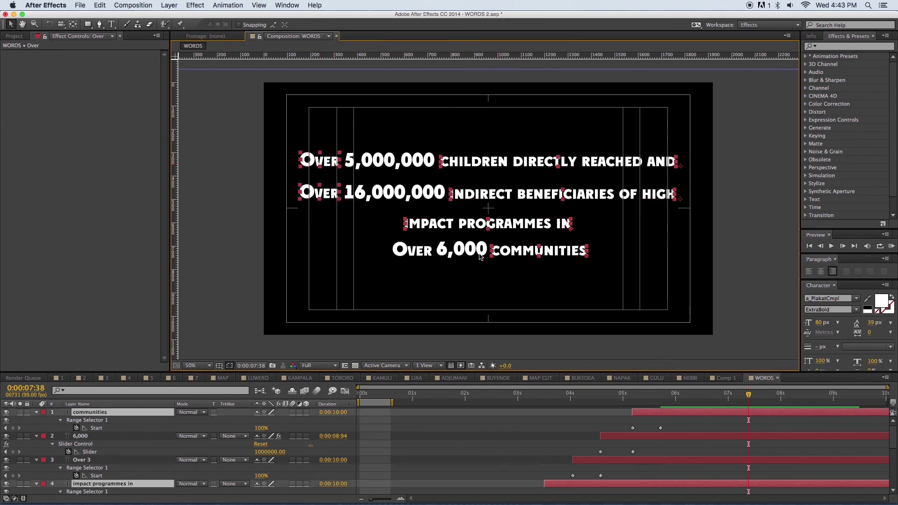
{"action": "left_click", "coordinate": [411, 249], "text": "shift"}
{"action": "left_click", "coordinate": [882, 300]}
{"action": "left_click_drag", "start_coordinate": [289, 174], "coordinate": [251, 161]}
{"action": "left_click", "coordinate": [170, 218]}
{"action": "left_click", "coordinate": [181, 224]}
{"action": "mouse_move", "coordinate": [146, 192]}
{"action": "left_mouse_down"}
{"action": "mouse_move", "coordinate": [155, 170]}
{"action": "mouse_move", "coordinate": [127, 176]}
{"action": "mouse_move", "coordinate": [134, 181]}
{"action": "left_mouse_up"}
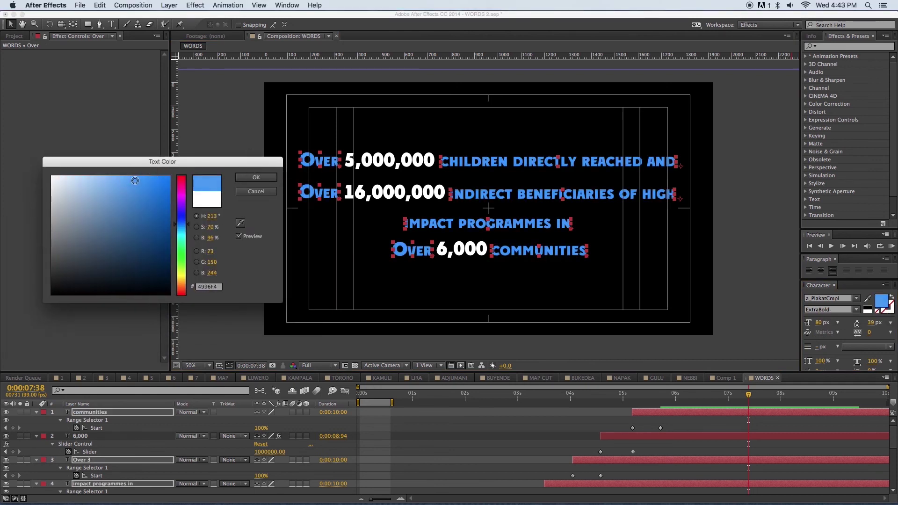
{"action": "left_click", "coordinate": [256, 177]}
{"action": "left_click", "coordinate": [232, 278]}
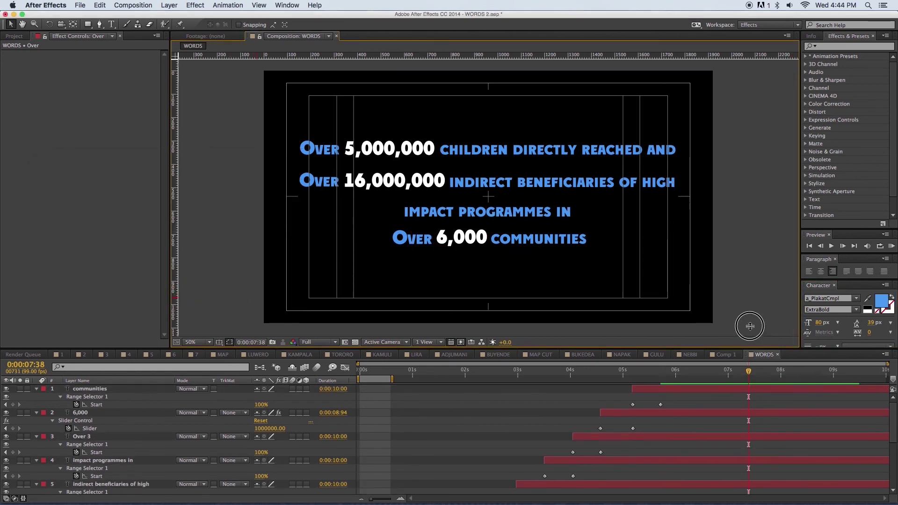